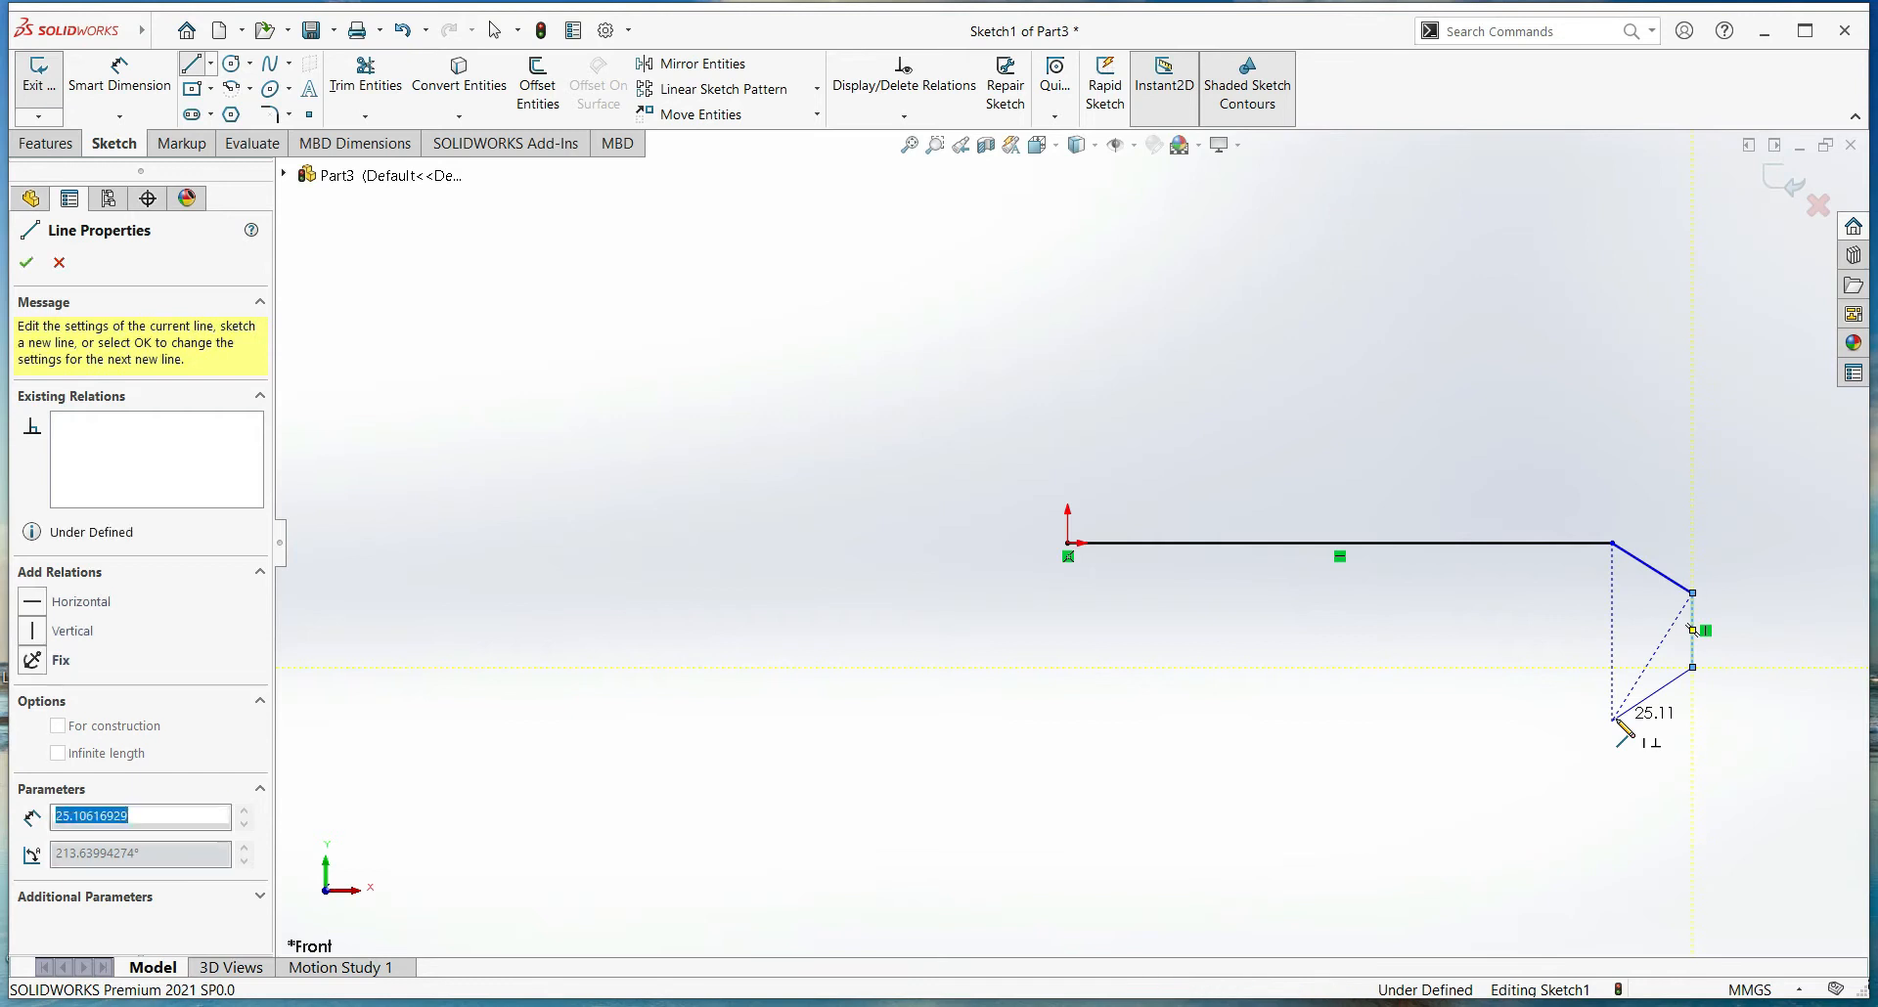
Complete the closed profile back to the origin with horizontal and vertical lines, the bottom edge about 62 mm and the axis-side edge about 100 mm
click(1304, 721)
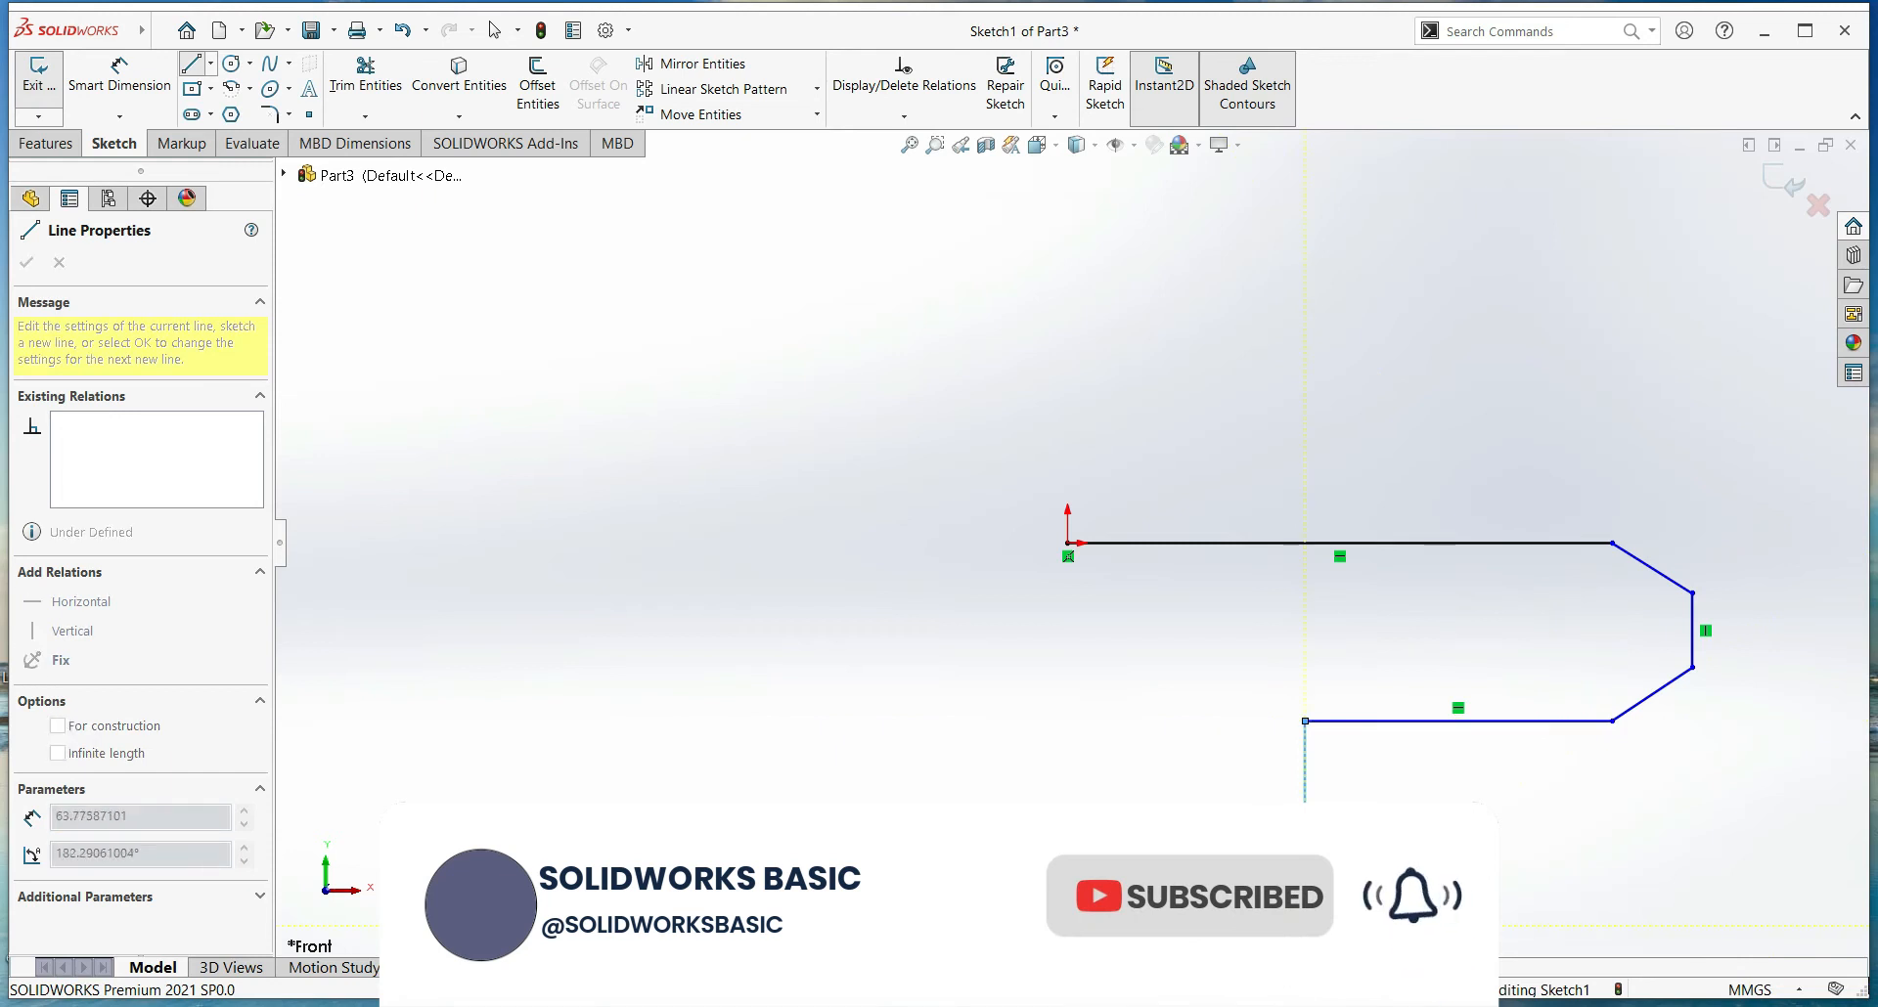
click(1305, 925)
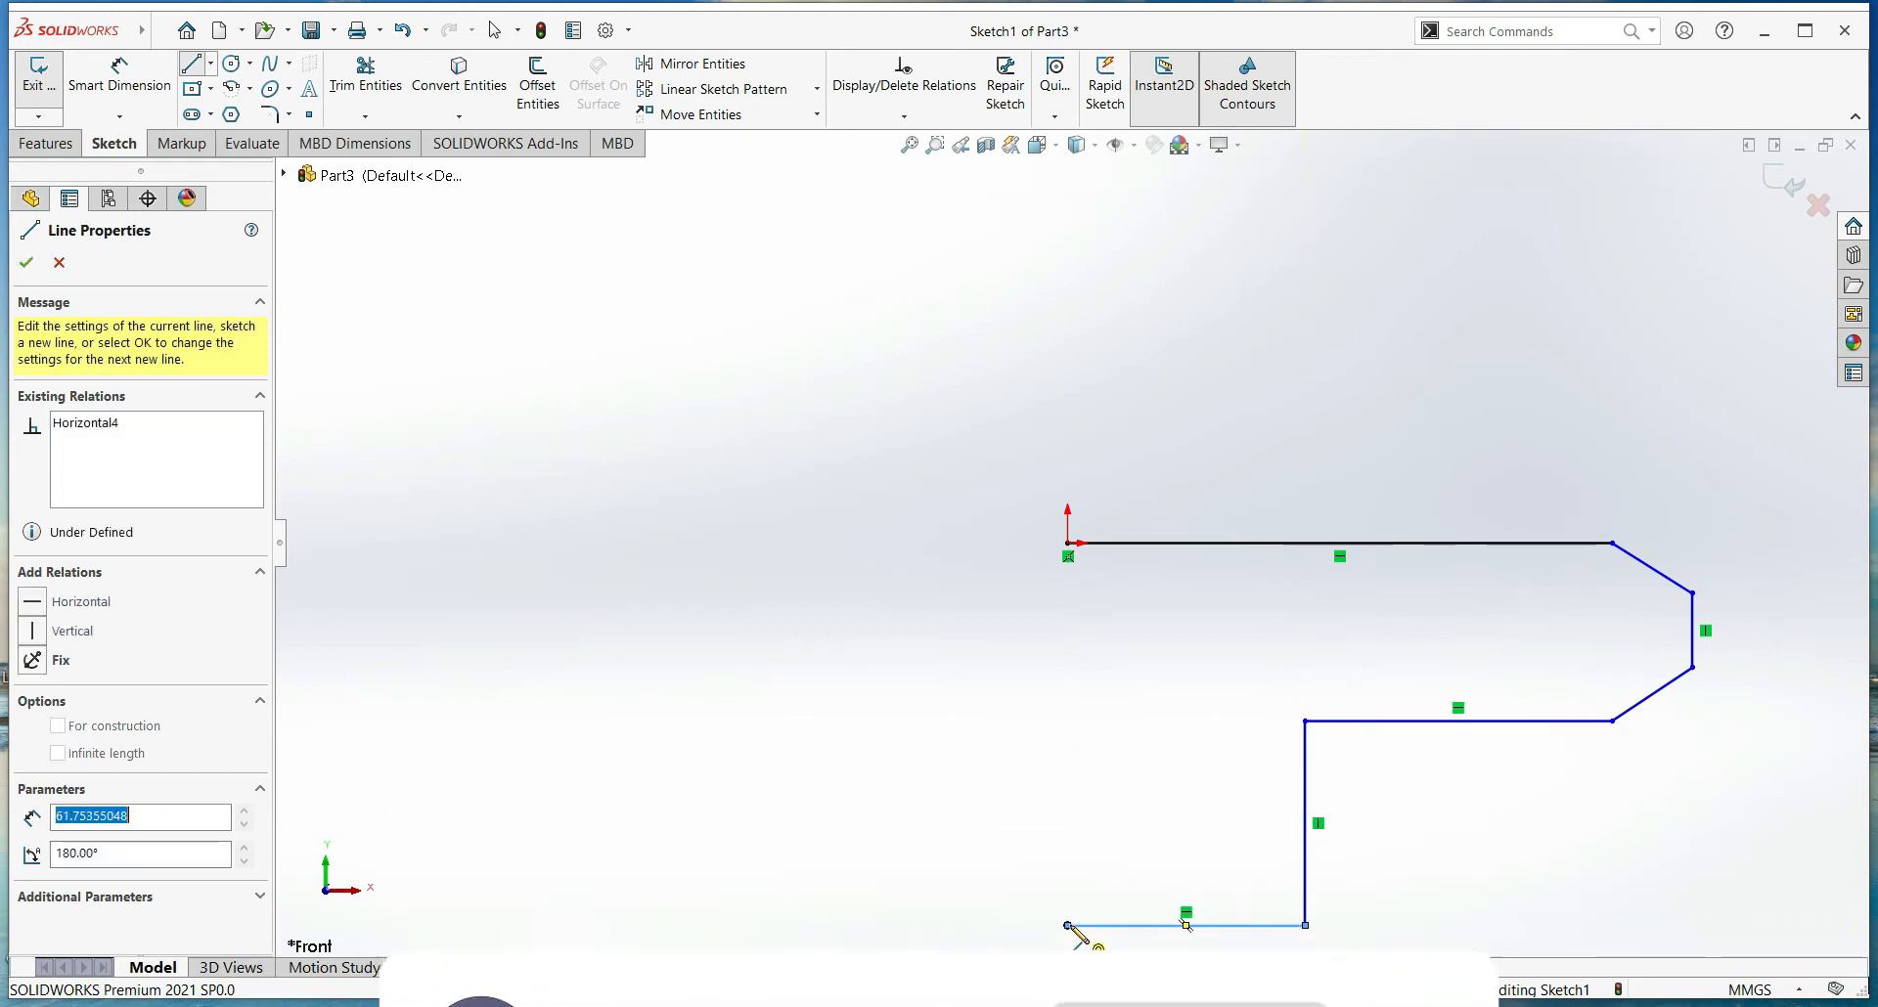
click(1067, 925)
click(1067, 543)
scroll(1086, 560, up, 3)
scroll(1265, 637, down, 5)
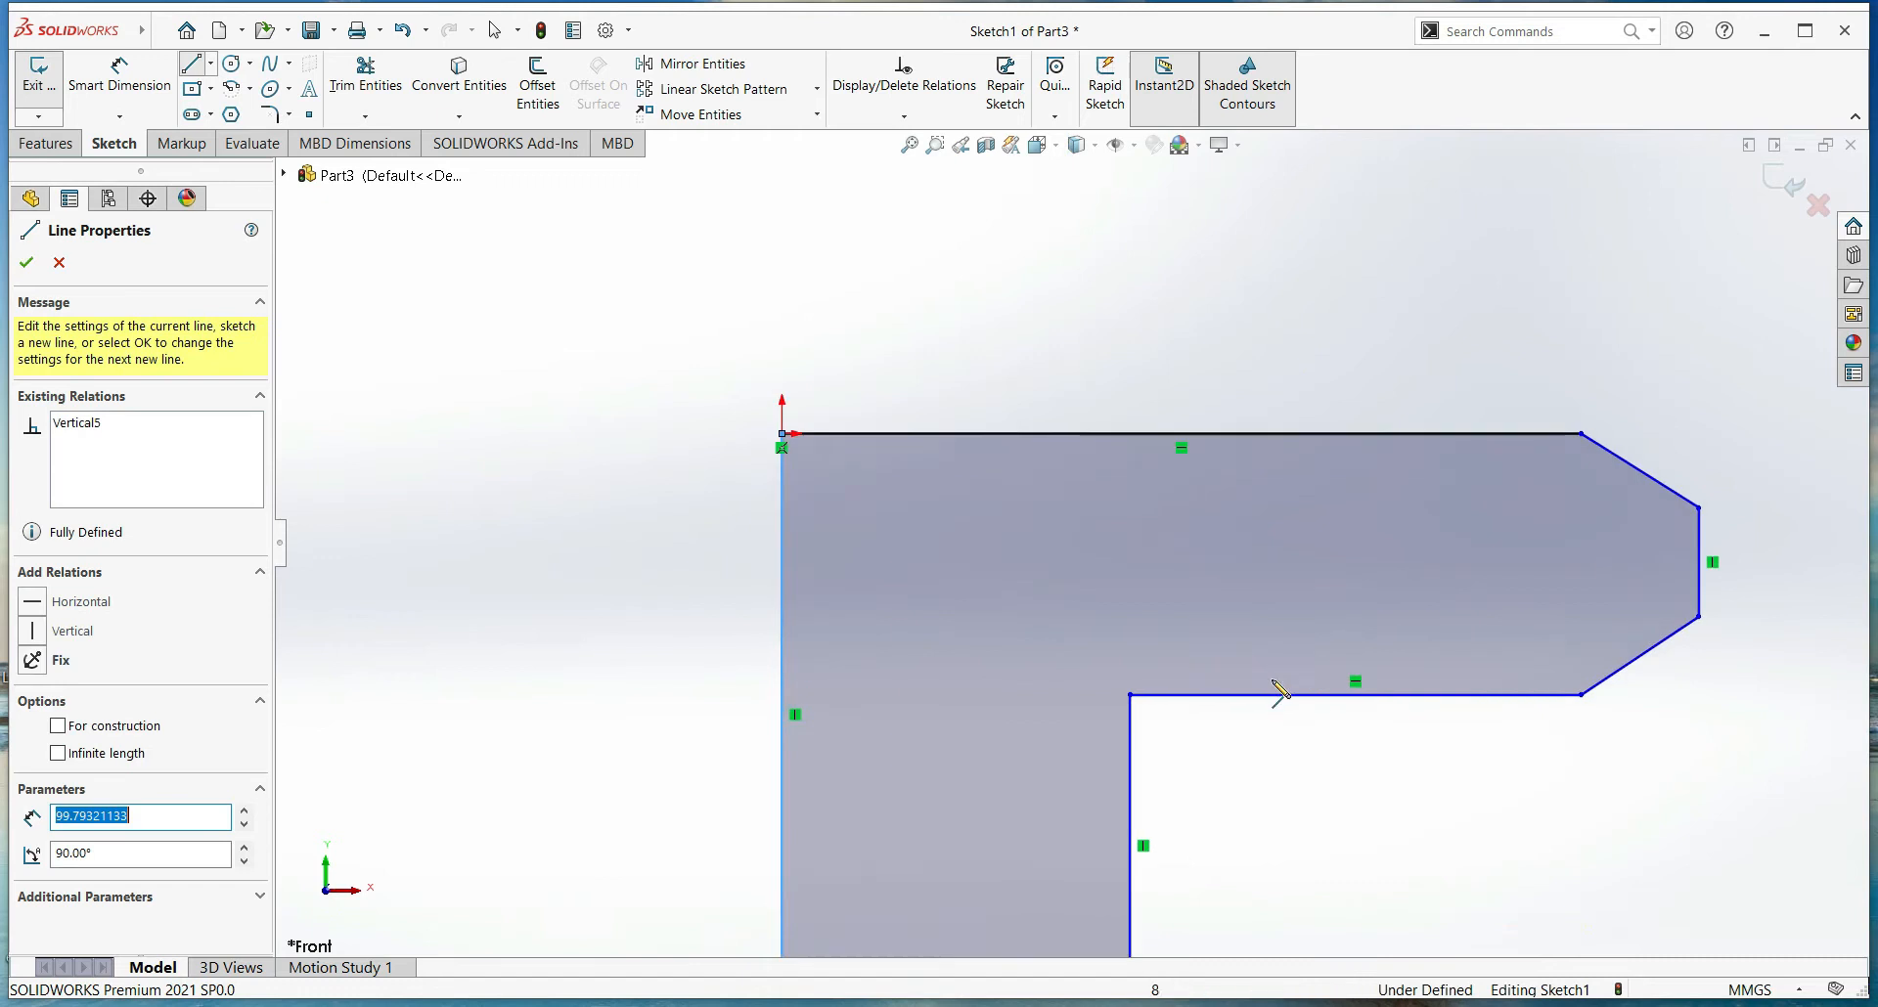
scroll(1274, 700, up, 3)
click(24, 265)
Dimension the short vertical edge at the profile's outer tip to 15 mm
click(119, 76)
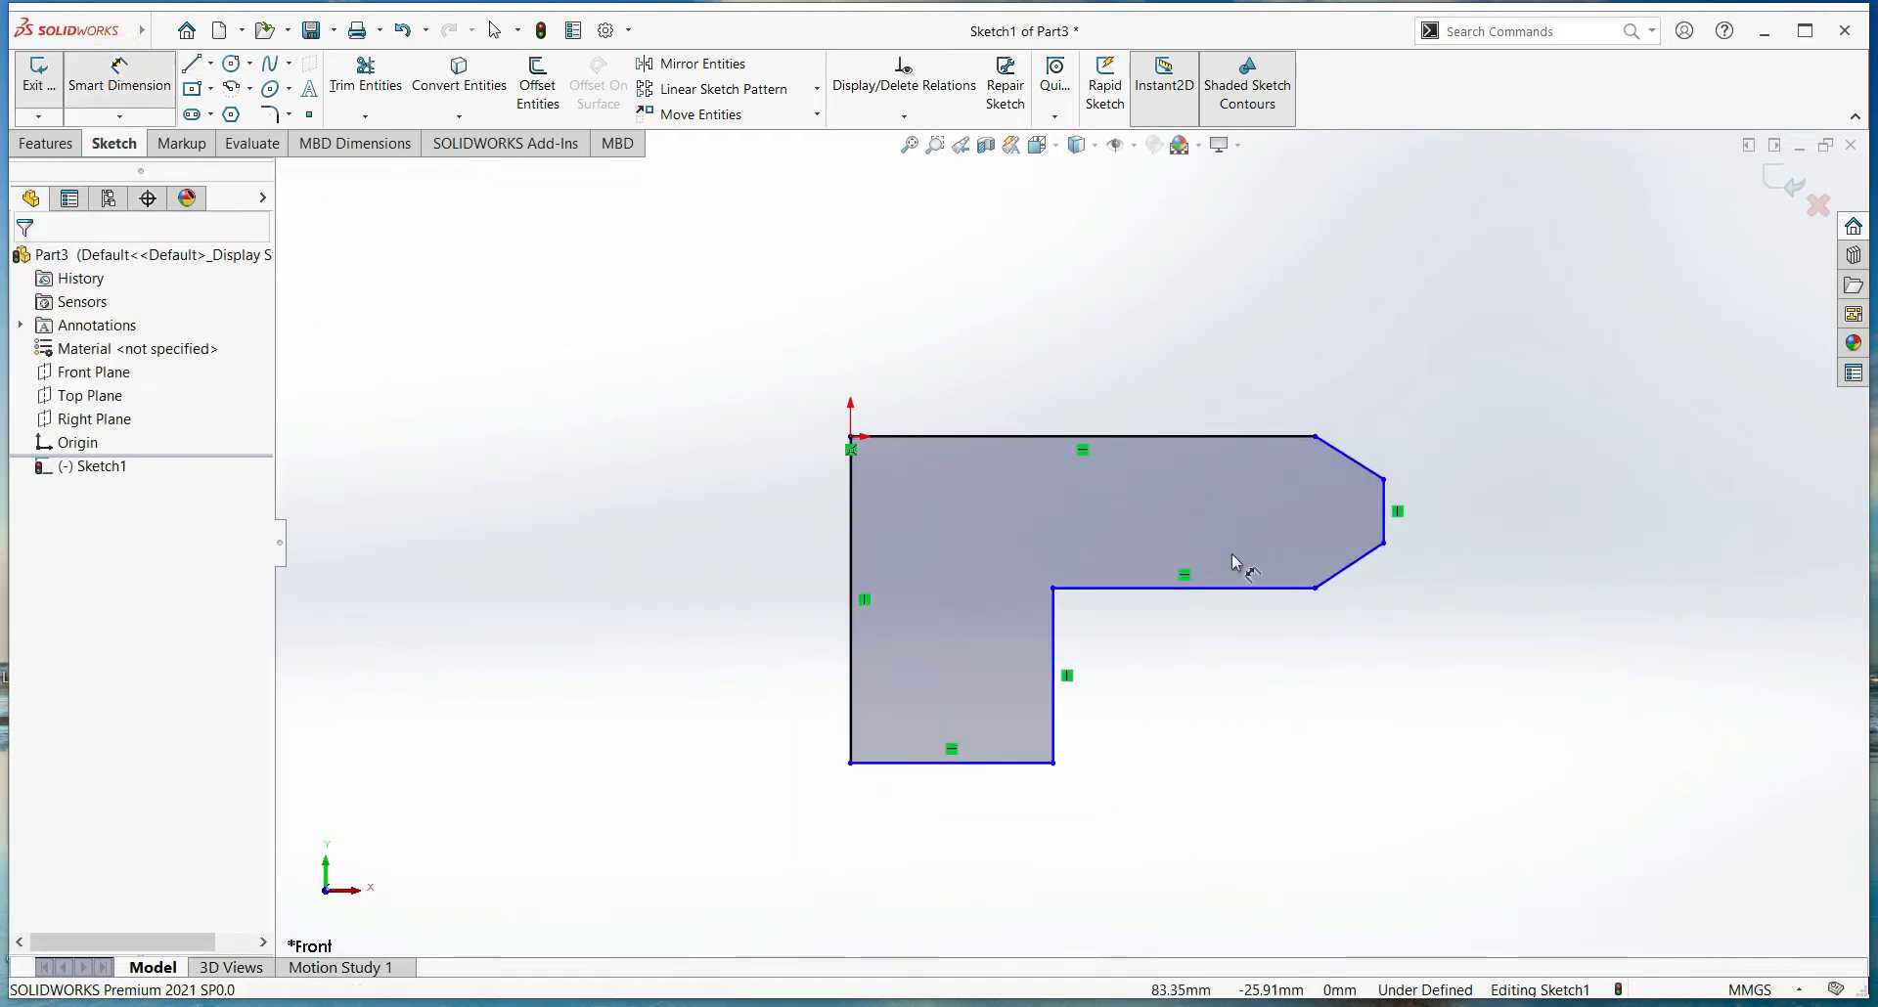
click(1392, 528)
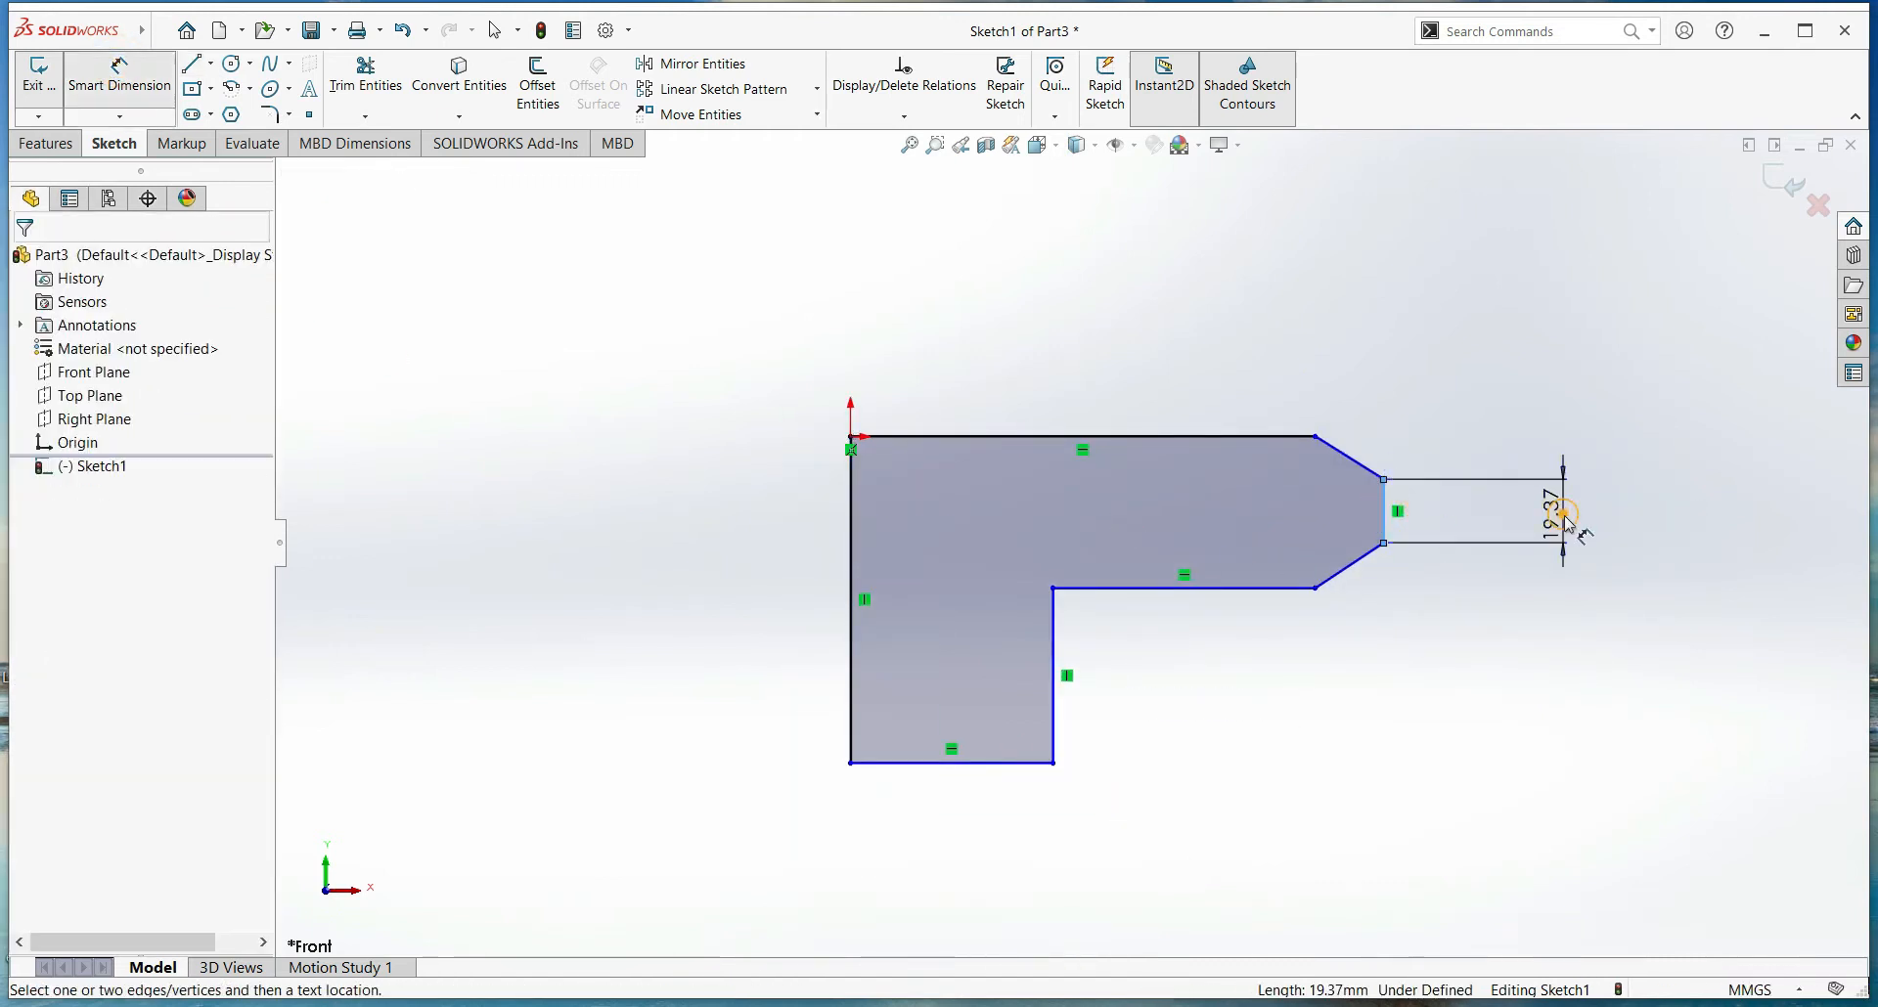
click(1563, 514)
text(15)
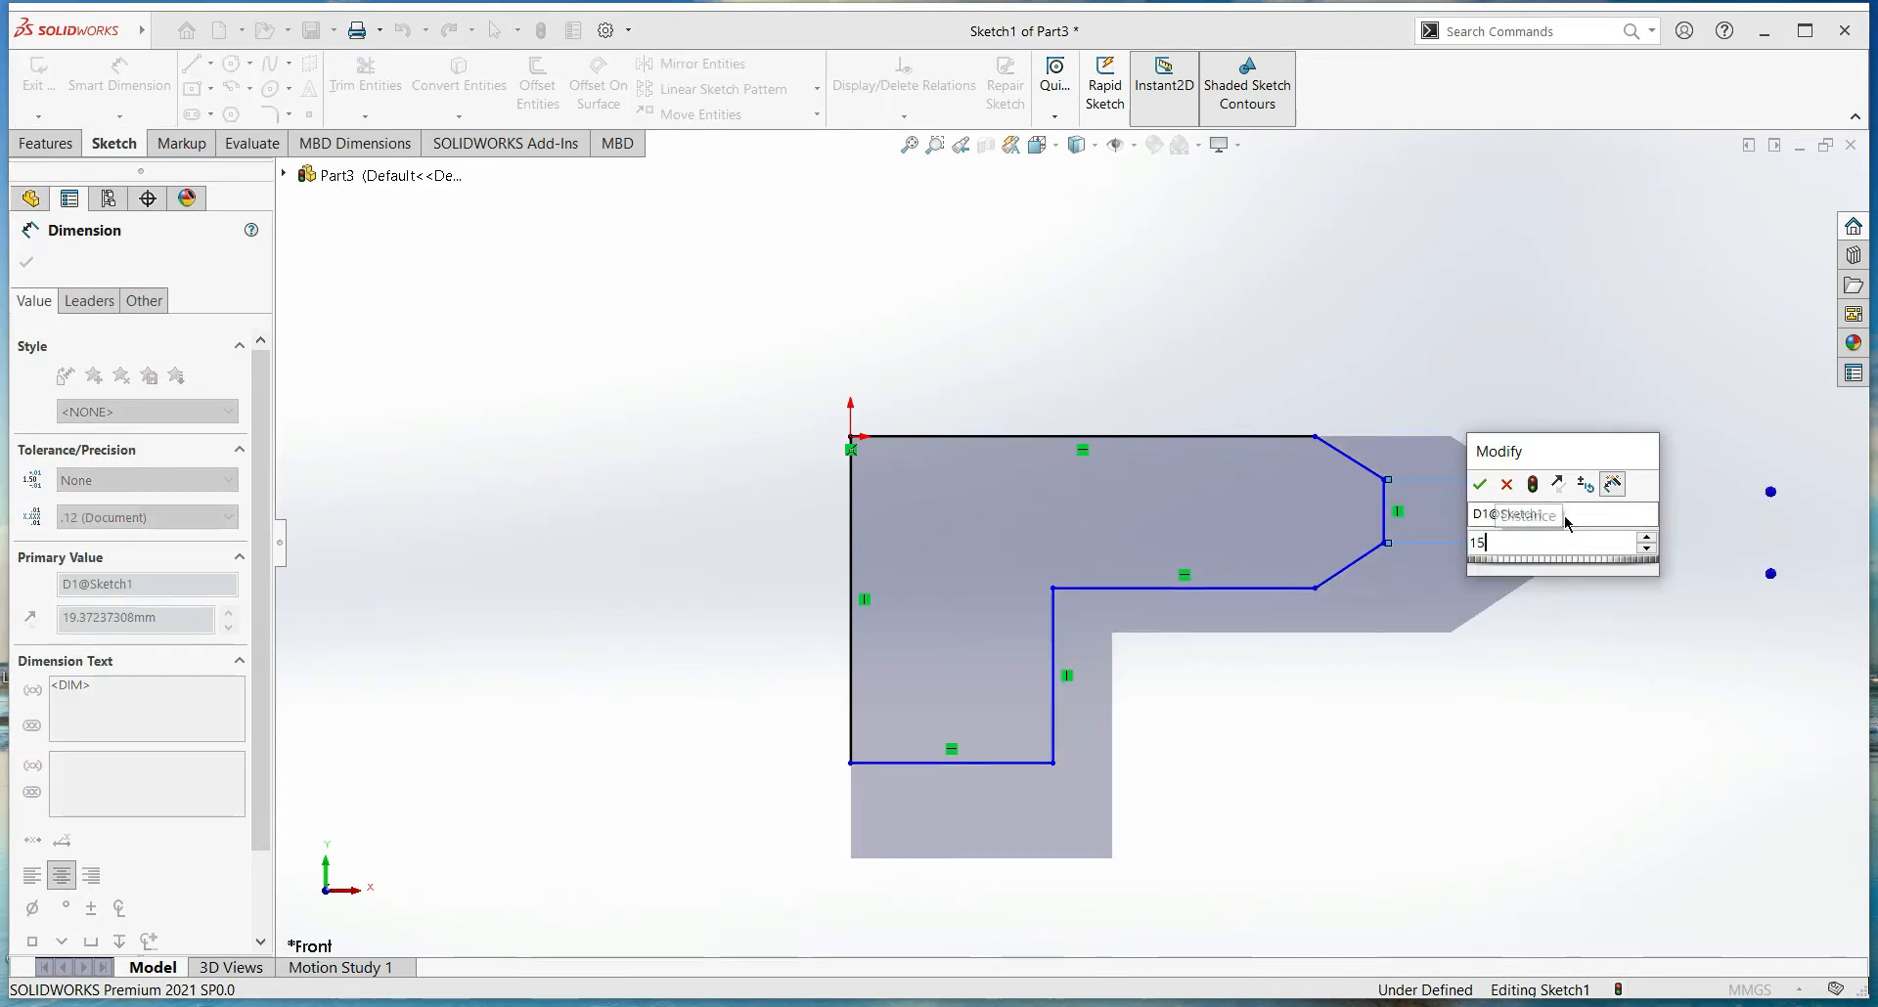
key(Return)
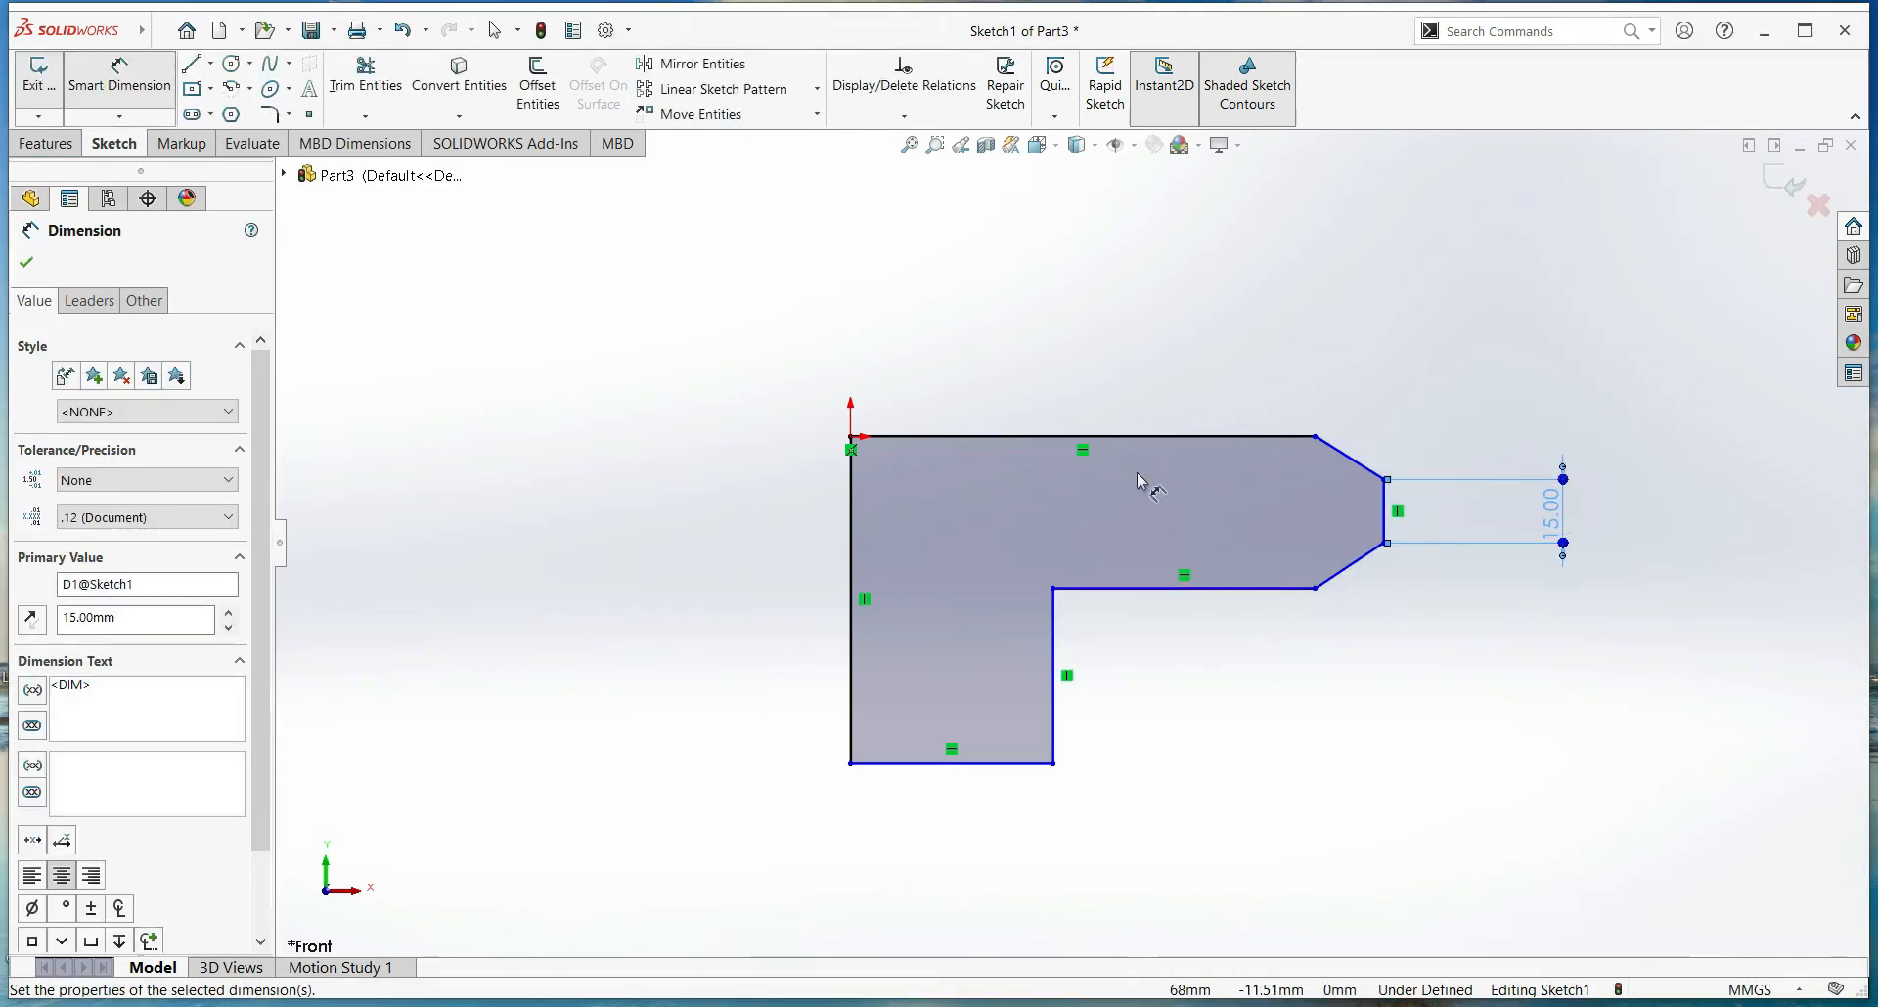
key(Escape)
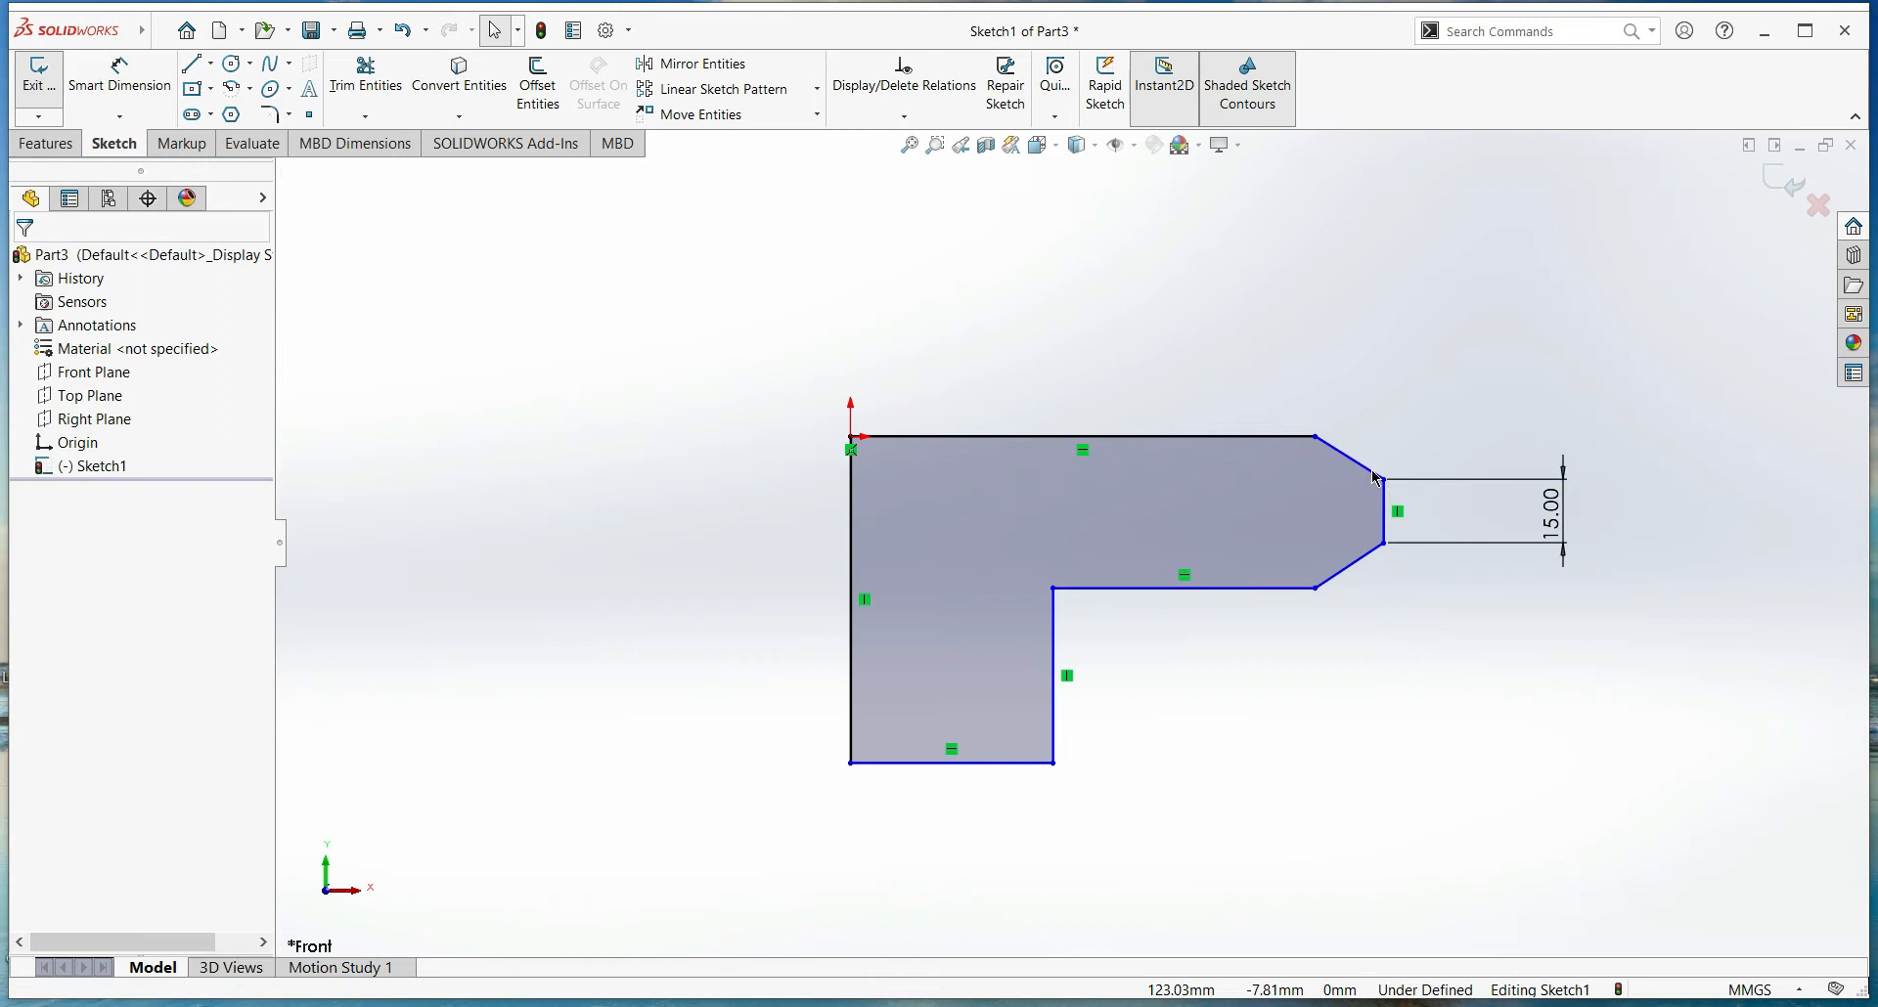
Add an Equal relation between the two slanted lines at the profile's tip
click(1360, 467)
key(Escape)
click(1356, 563)
ctrl+click(1355, 461)
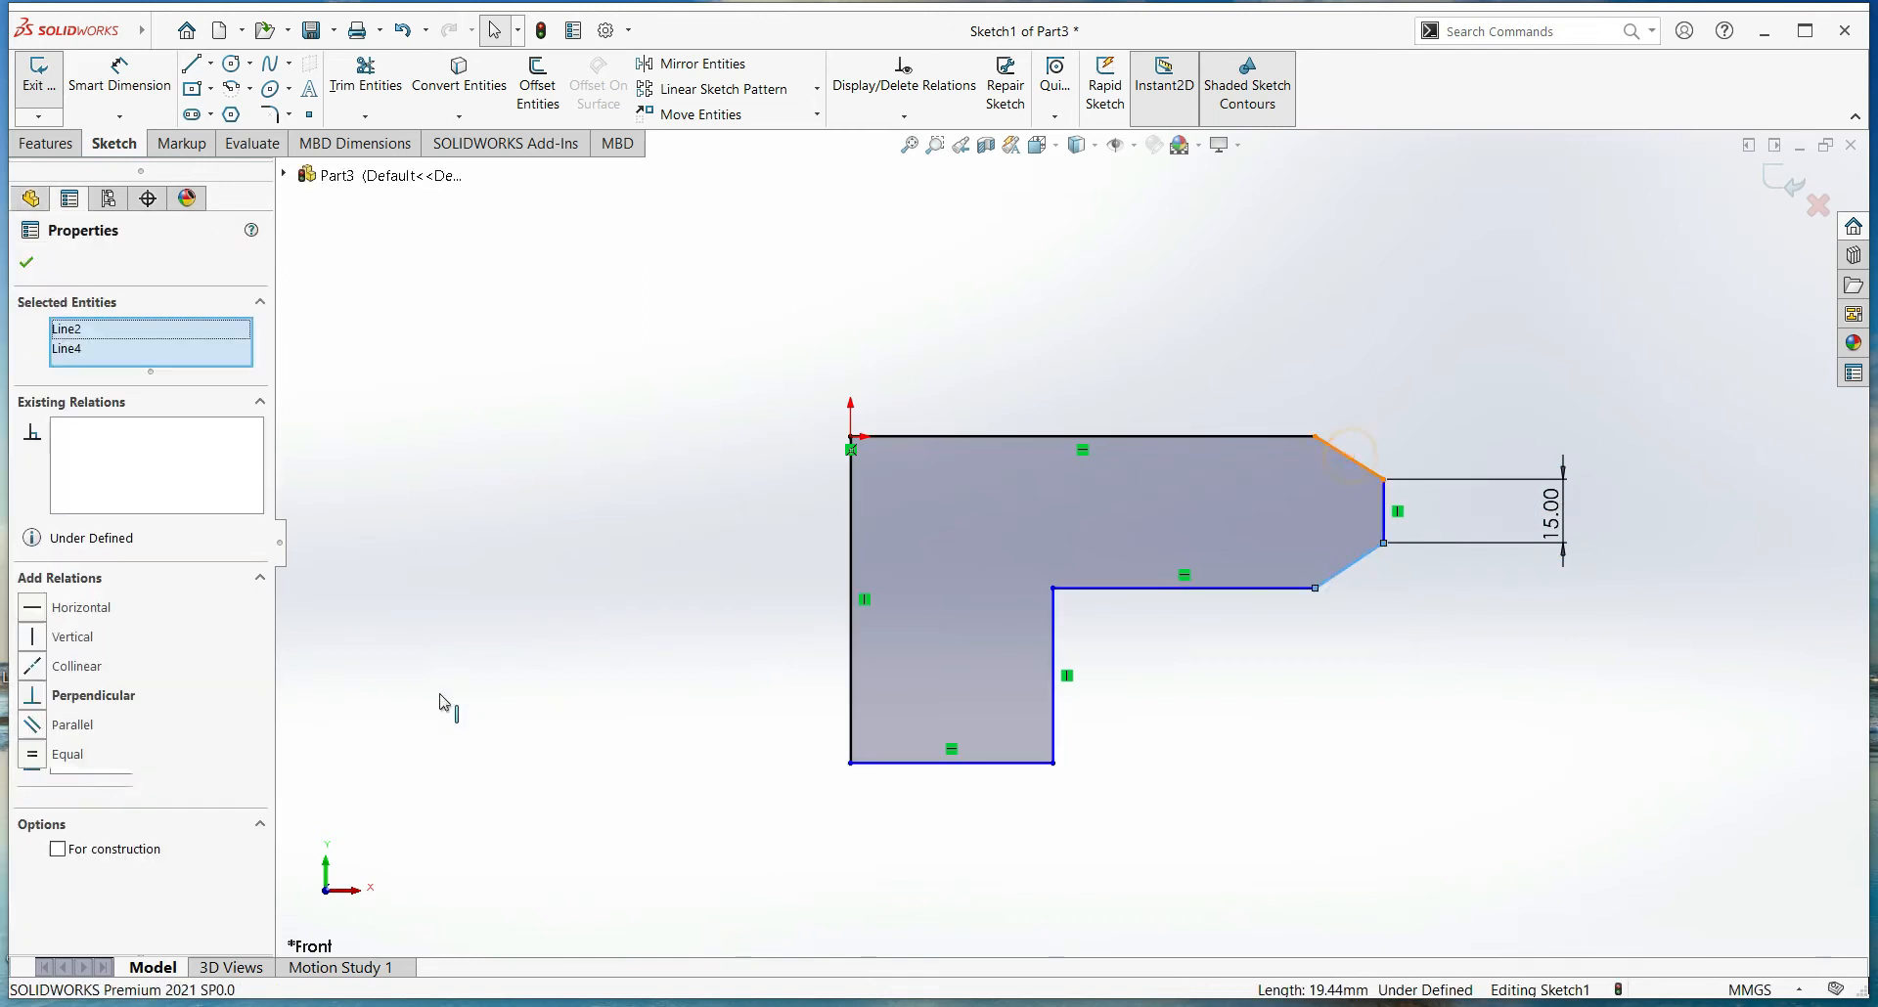
click(43, 757)
click(1367, 819)
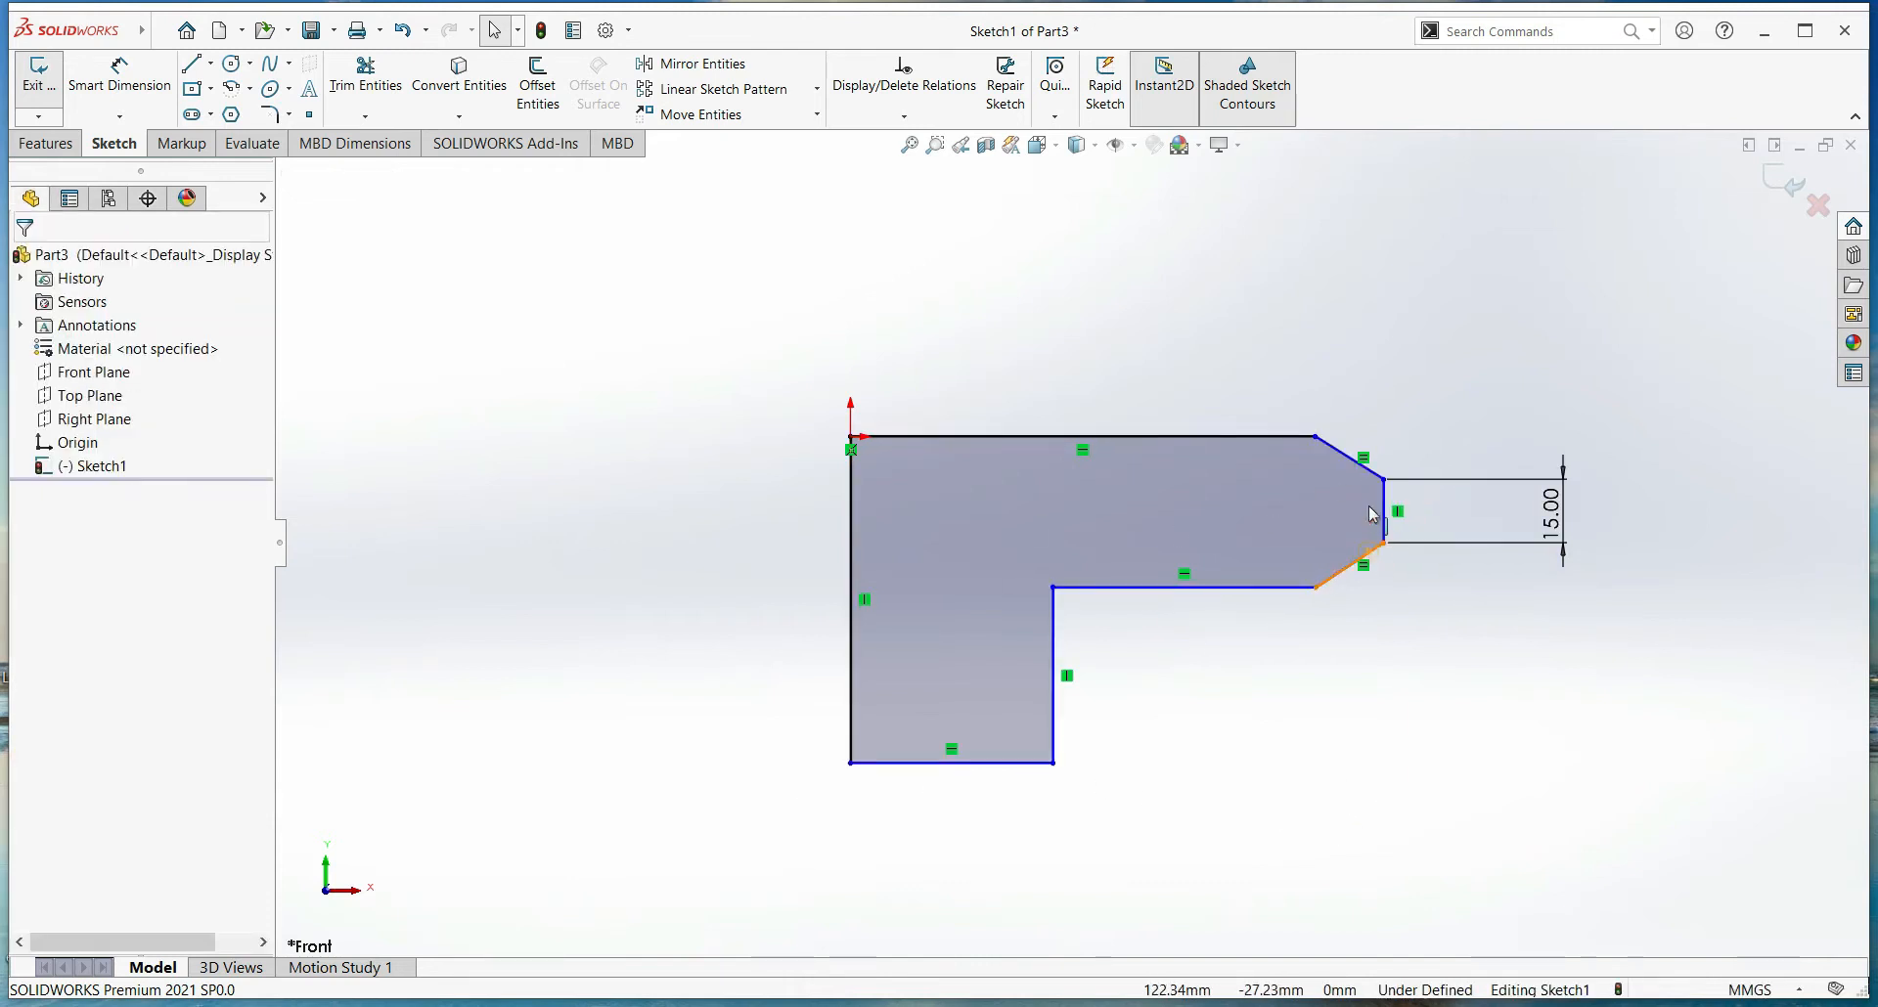
Dimension the angle between the two slanted lines of the tip to 120 degrees
click(1364, 553)
click(1240, 658)
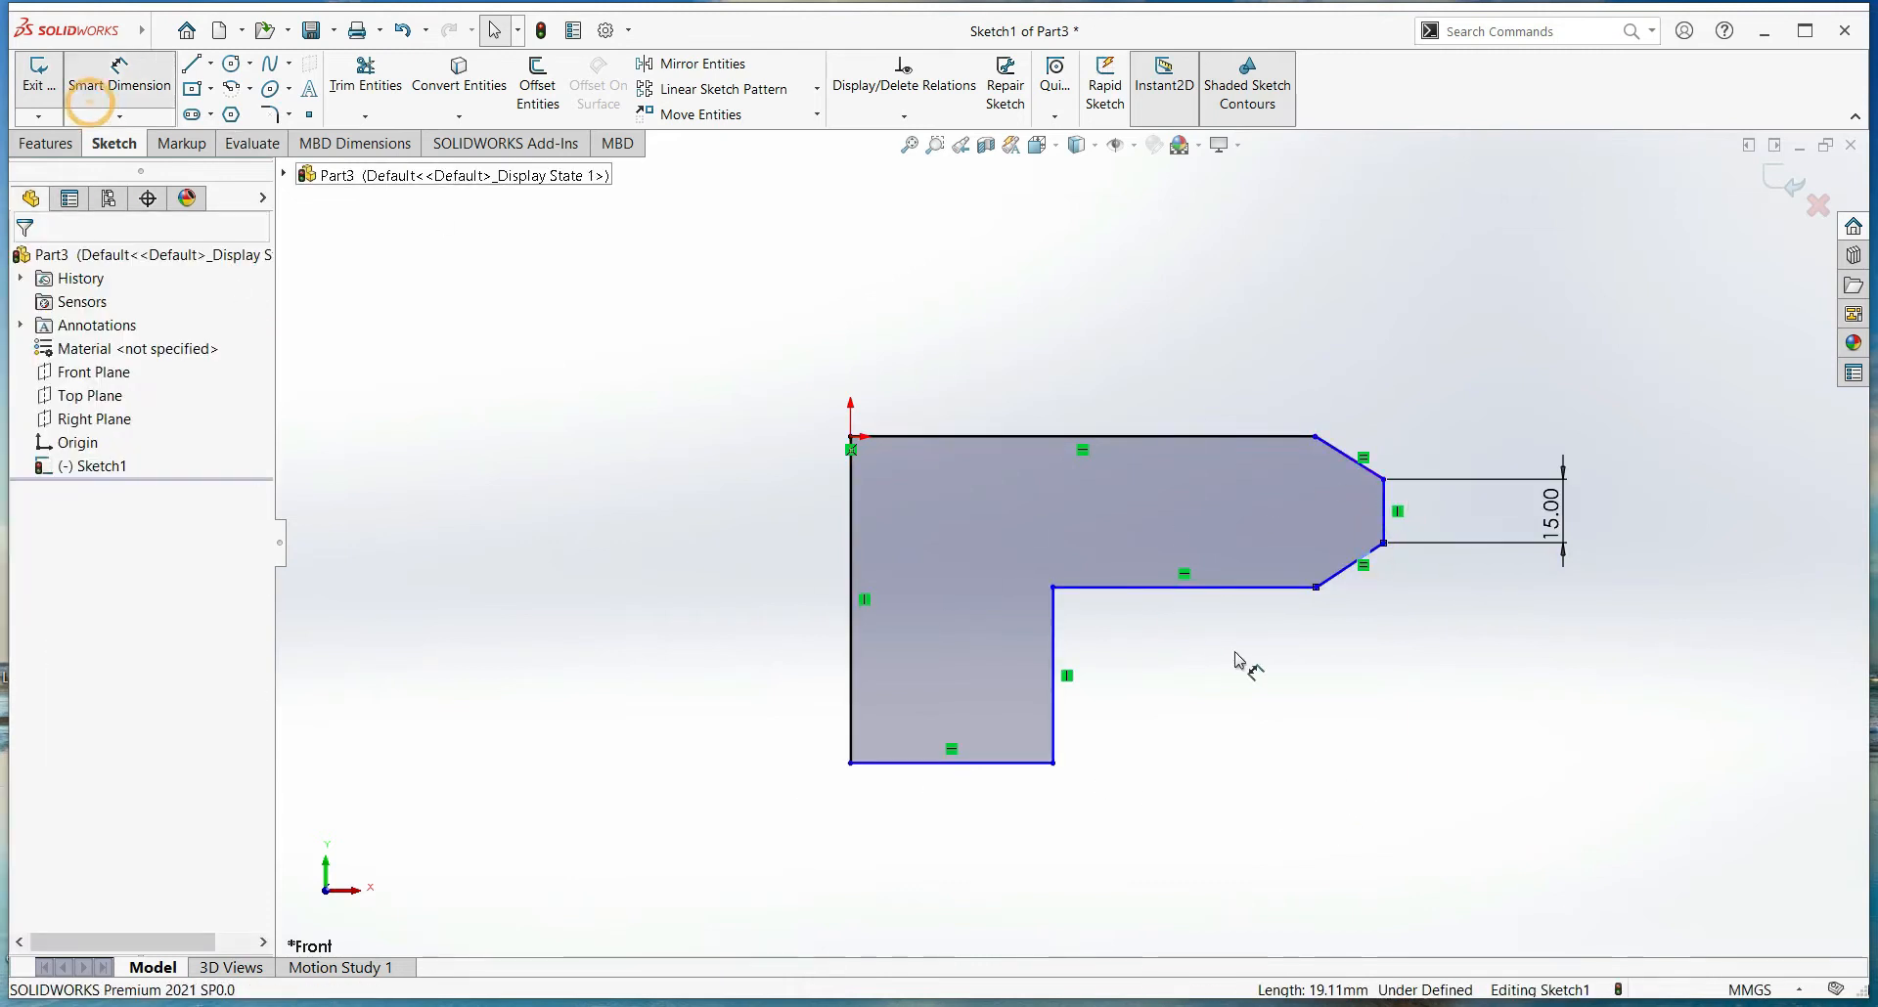
click(1342, 577)
click(1357, 461)
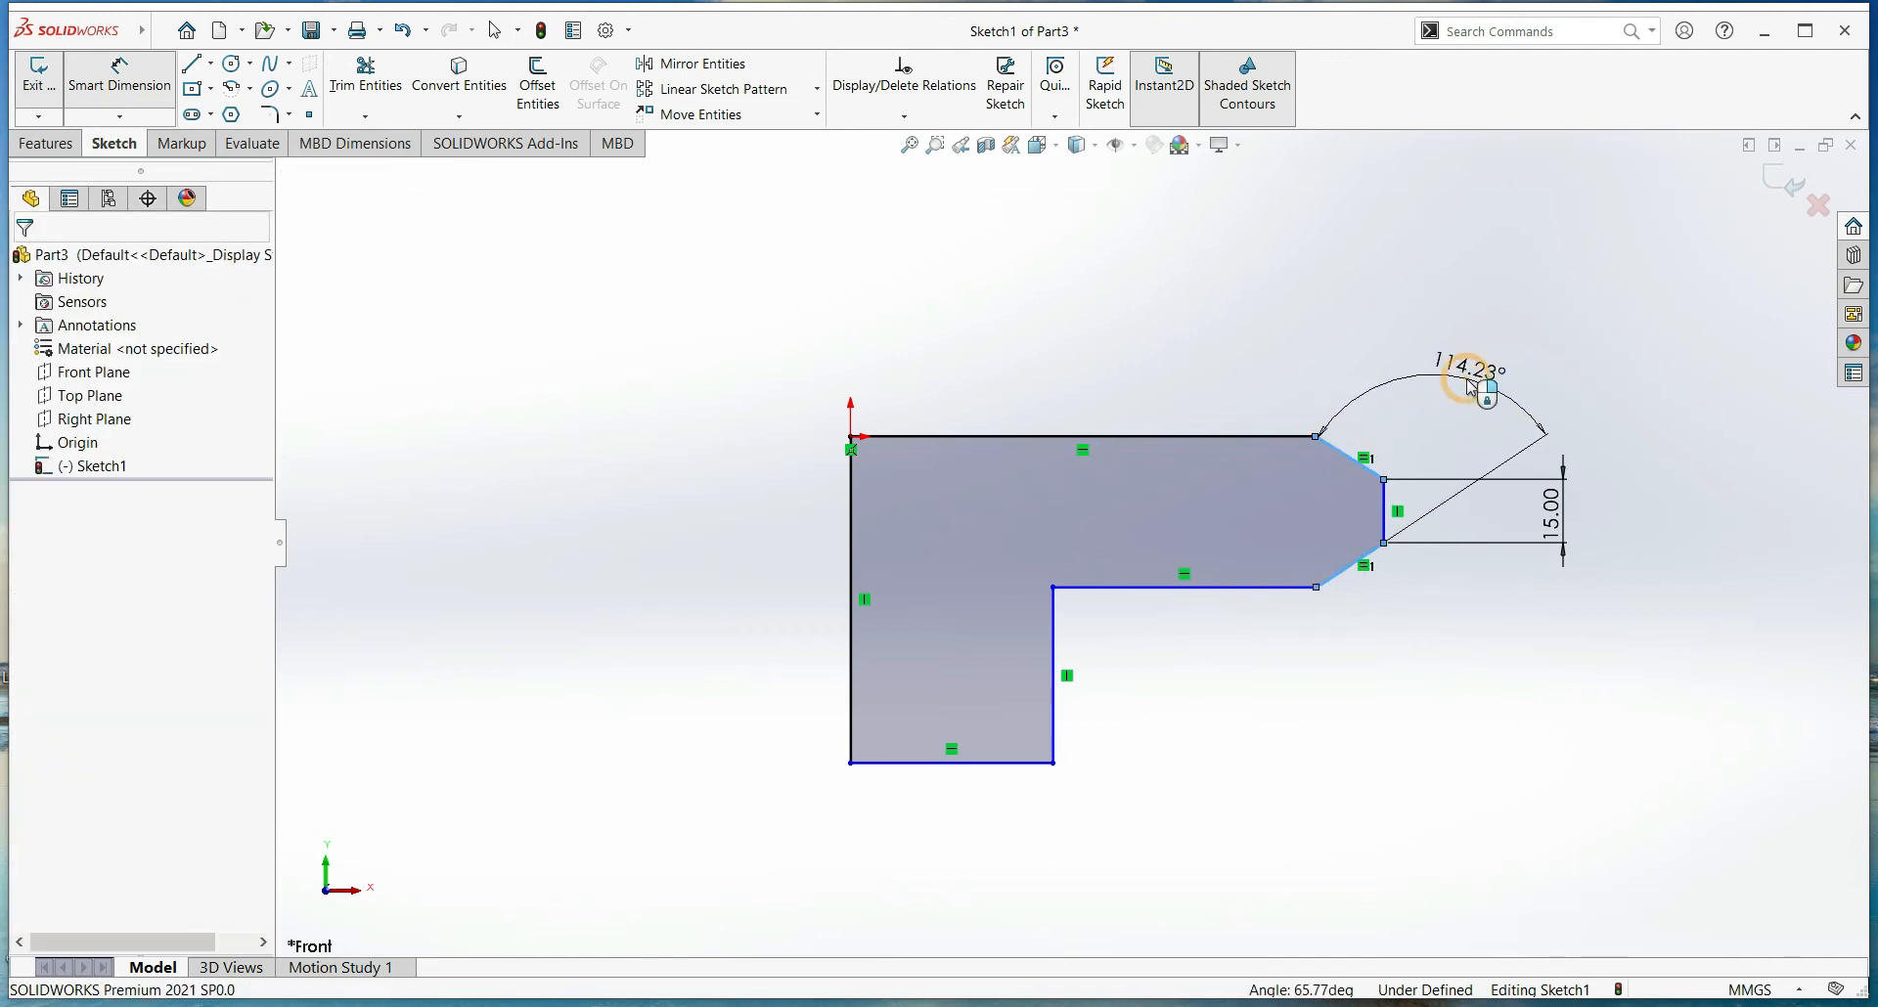
click(1472, 387)
double_click(1486, 403)
text(120)
key(Return)
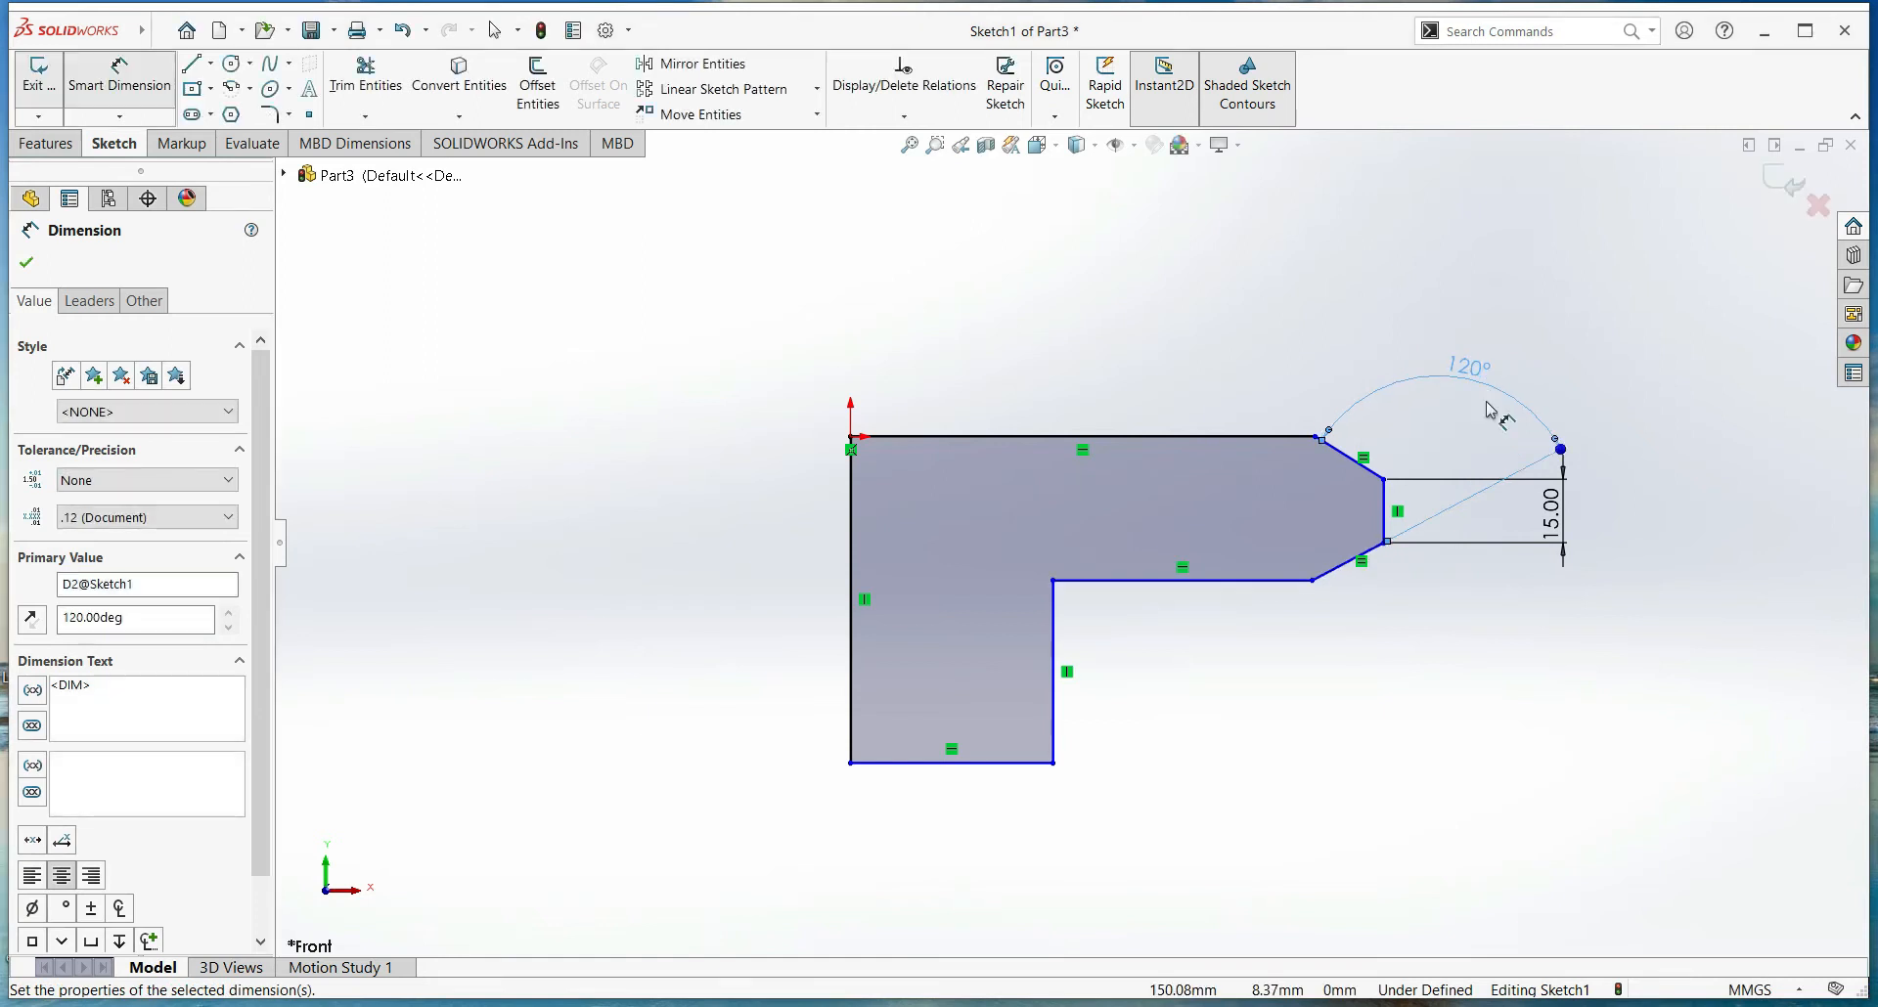
Dimension the long vertical edge starting at the origin to 100 mm
click(850, 728)
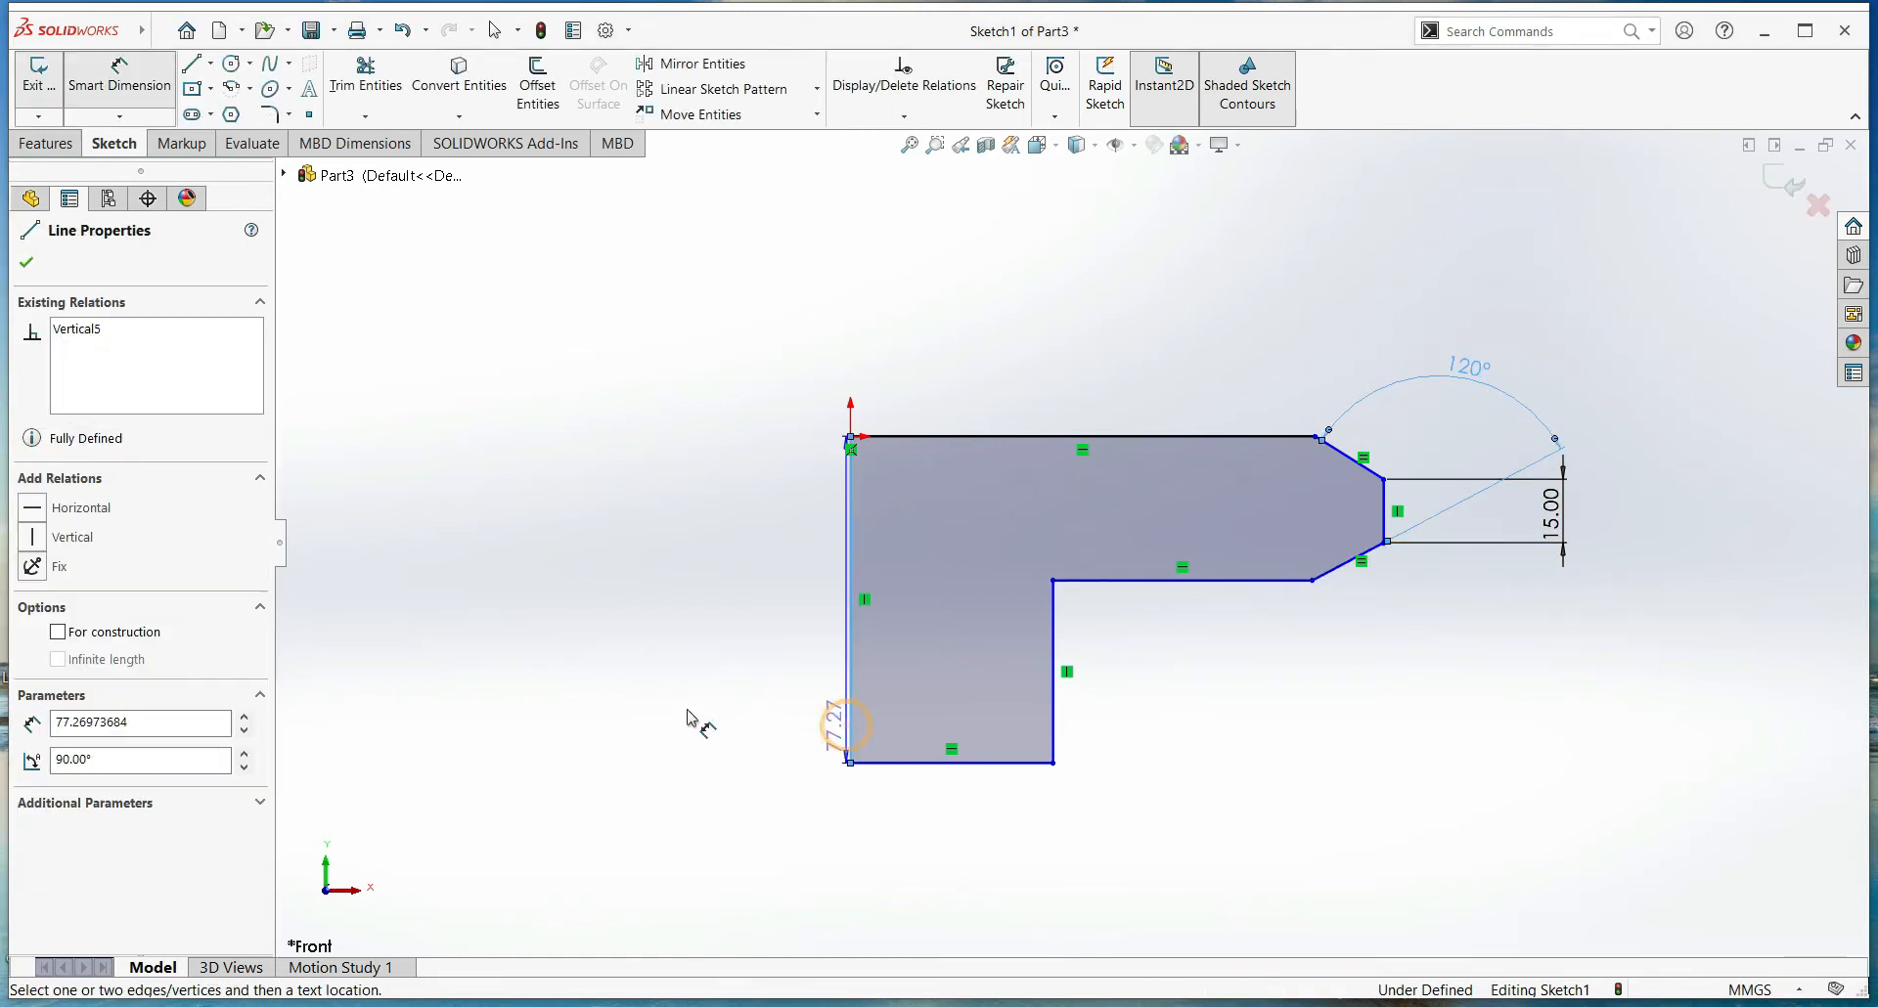
click(676, 706)
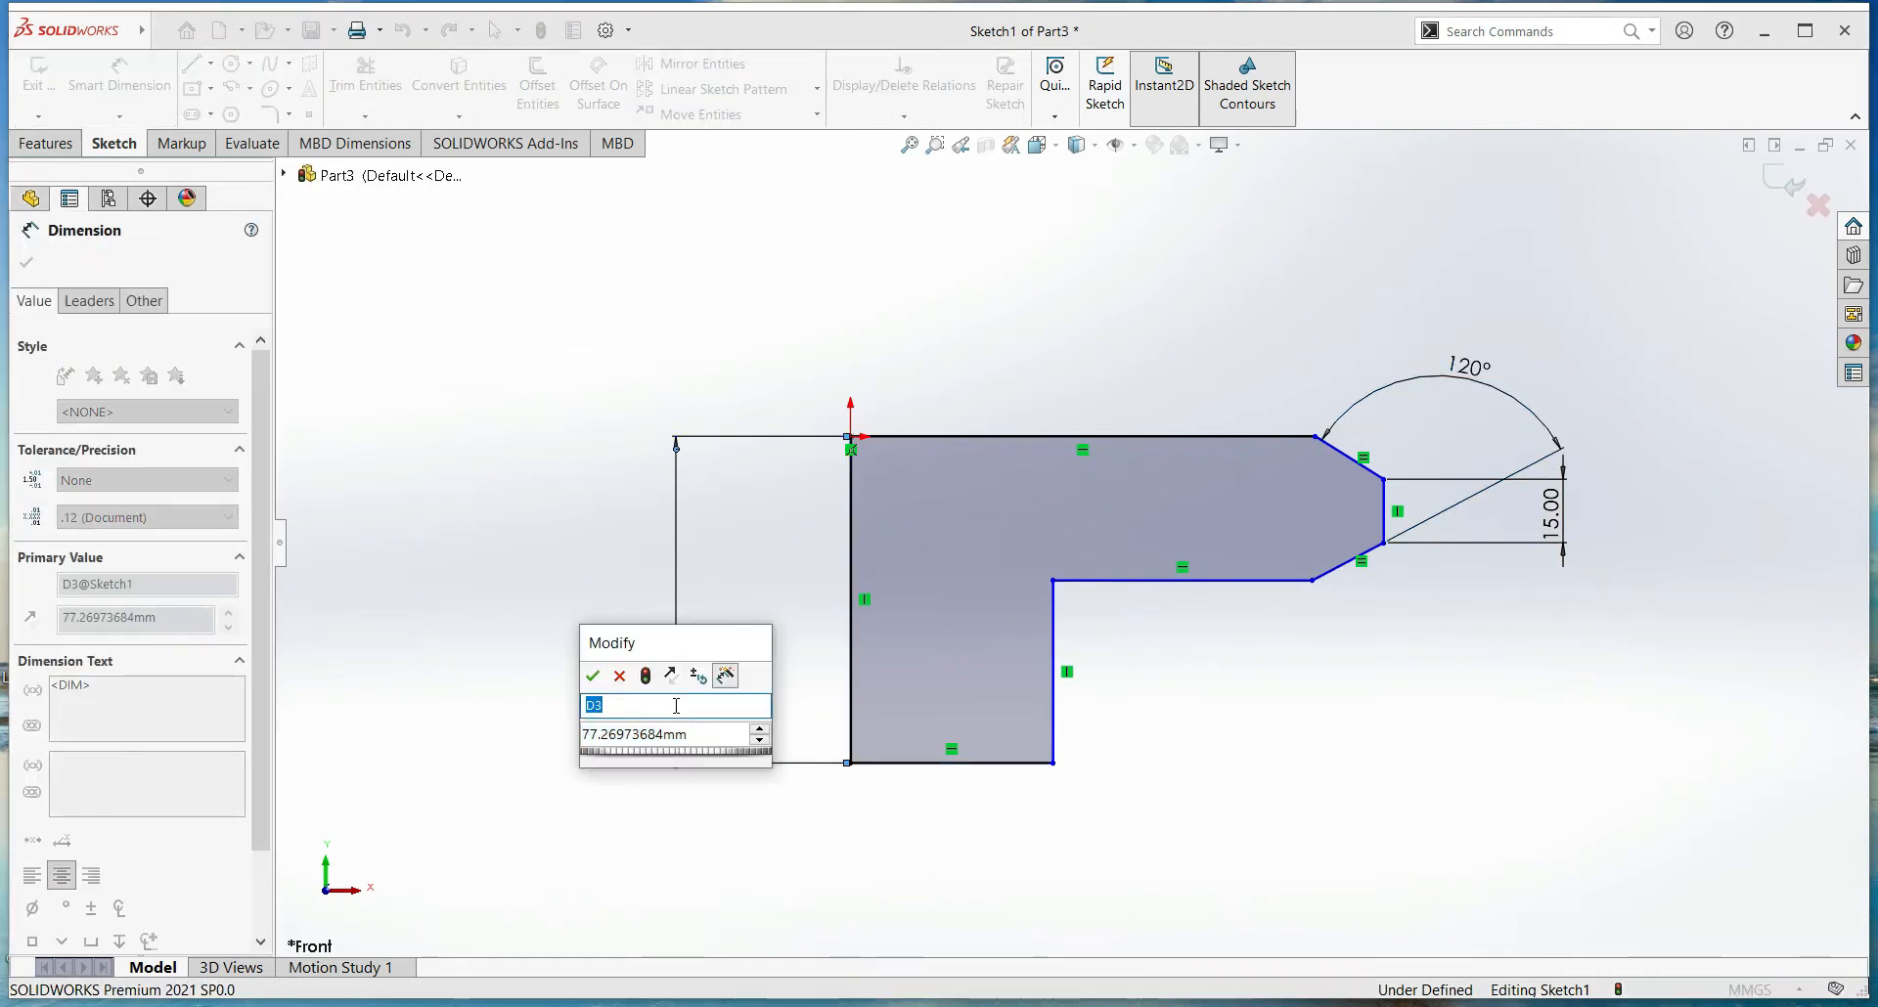
text(1)
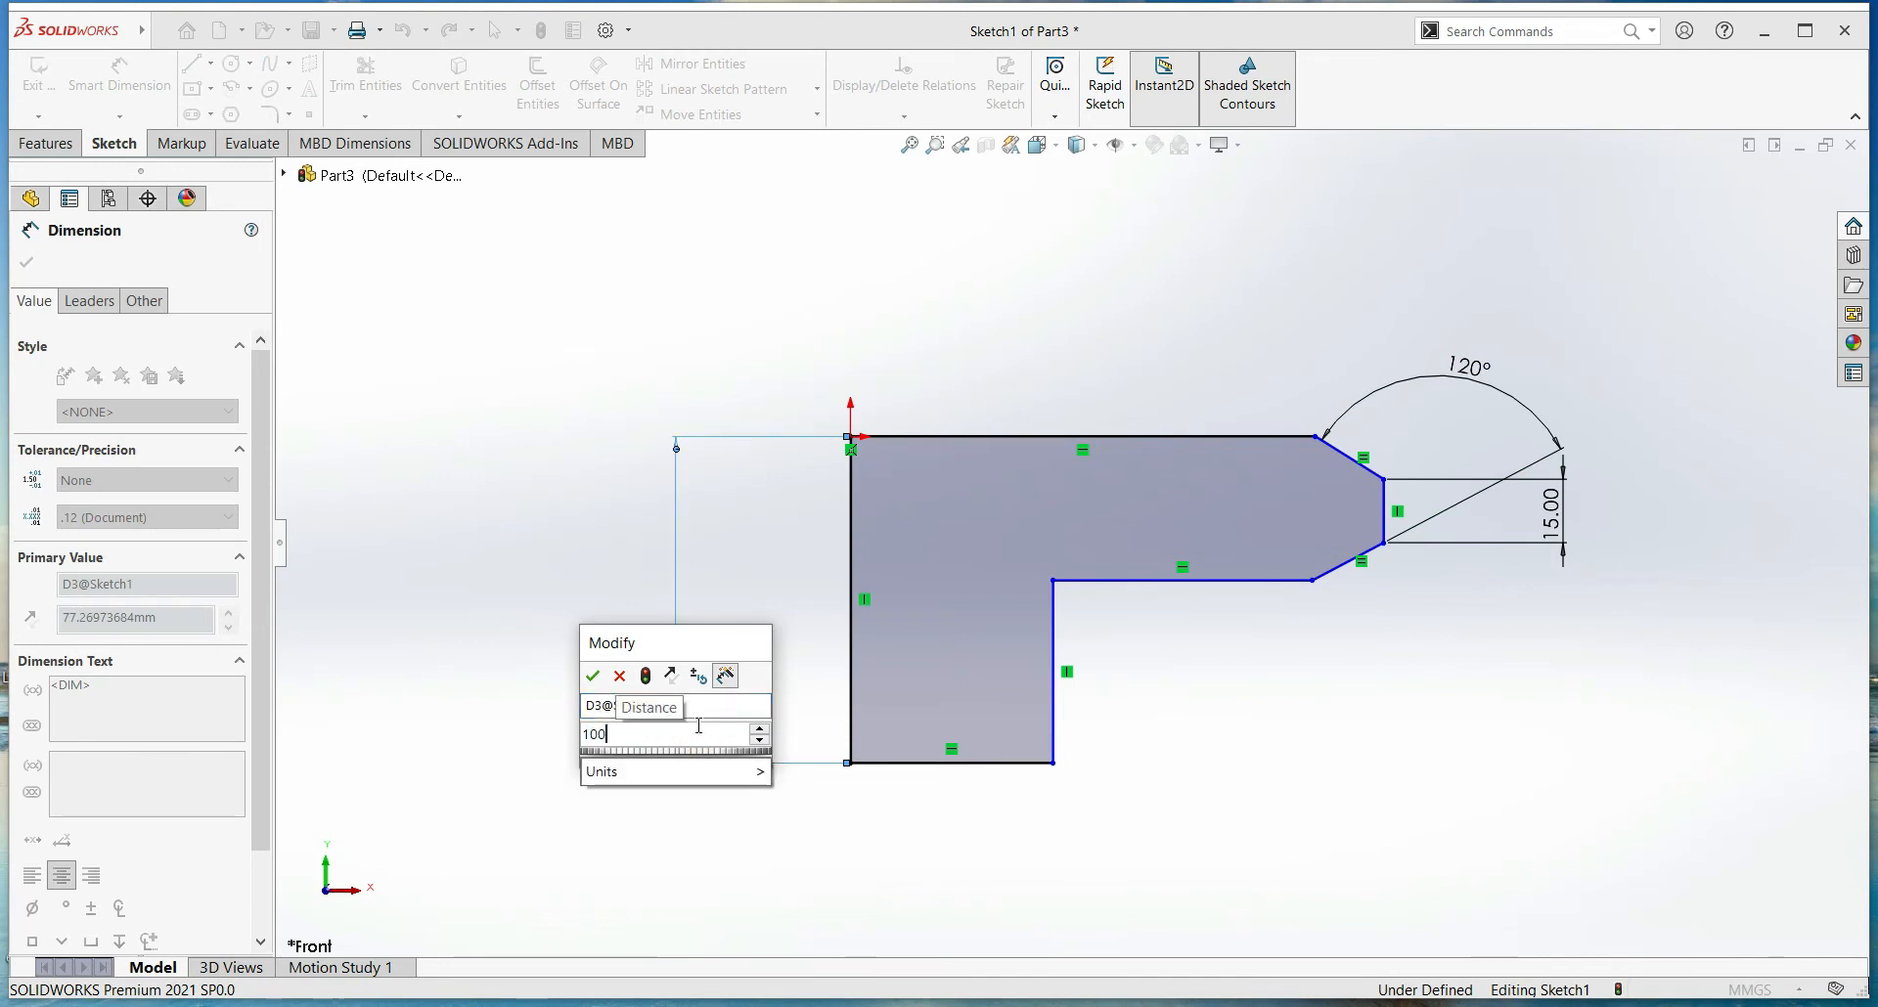
text(00)
key(Return)
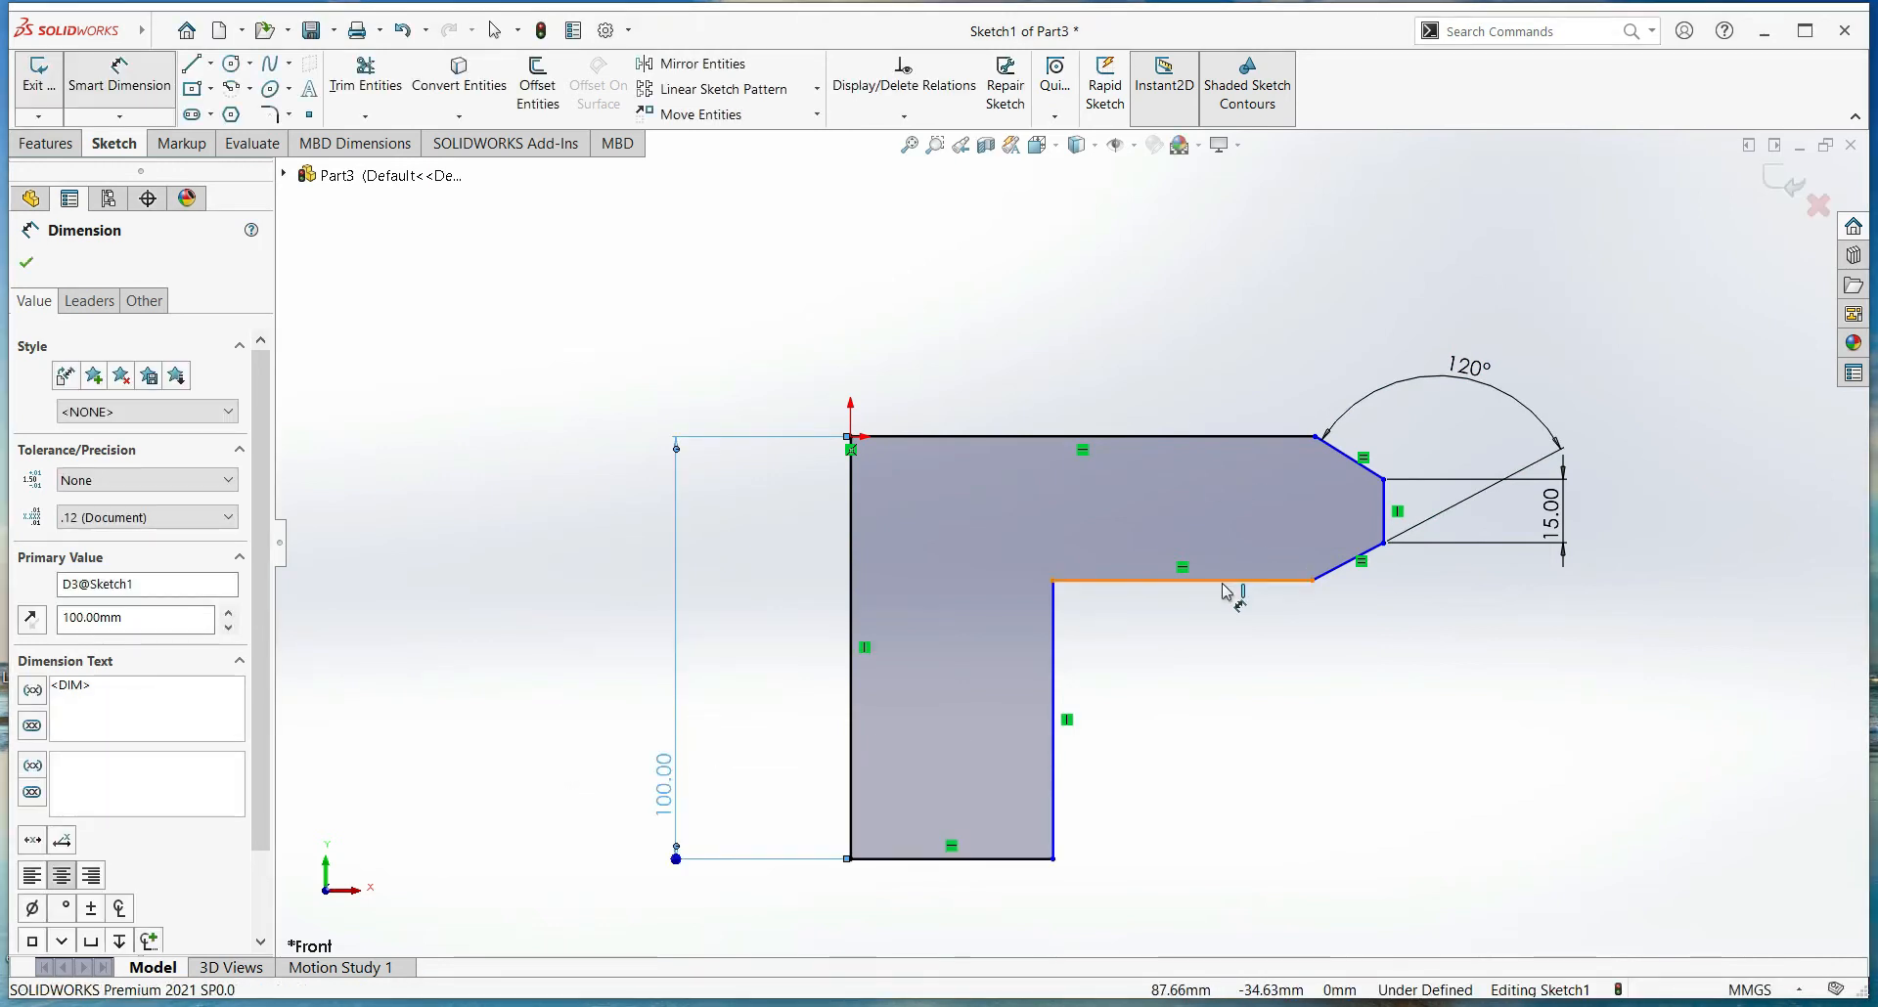
Dimension the distance between the profile's top edge and the lower horizontal edge of its arm to 40 mm
click(1227, 587)
click(1213, 437)
click(585, 516)
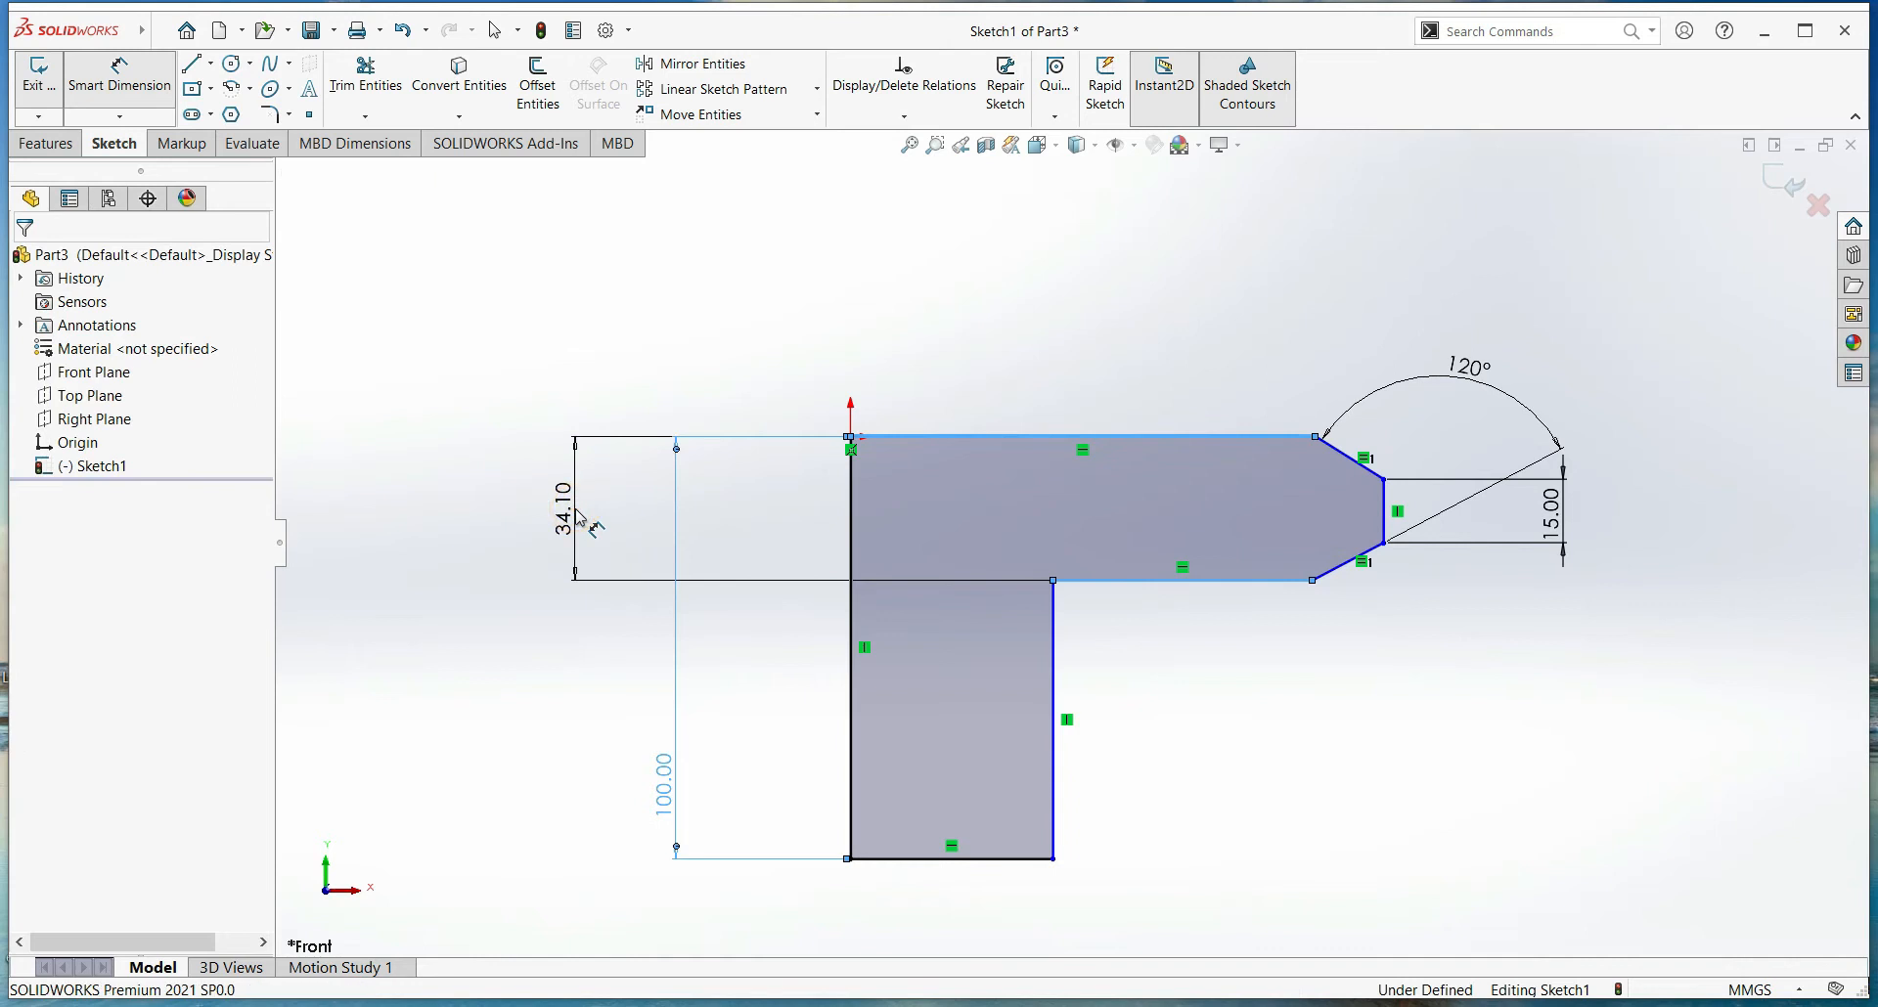
text(40)
key(Return)
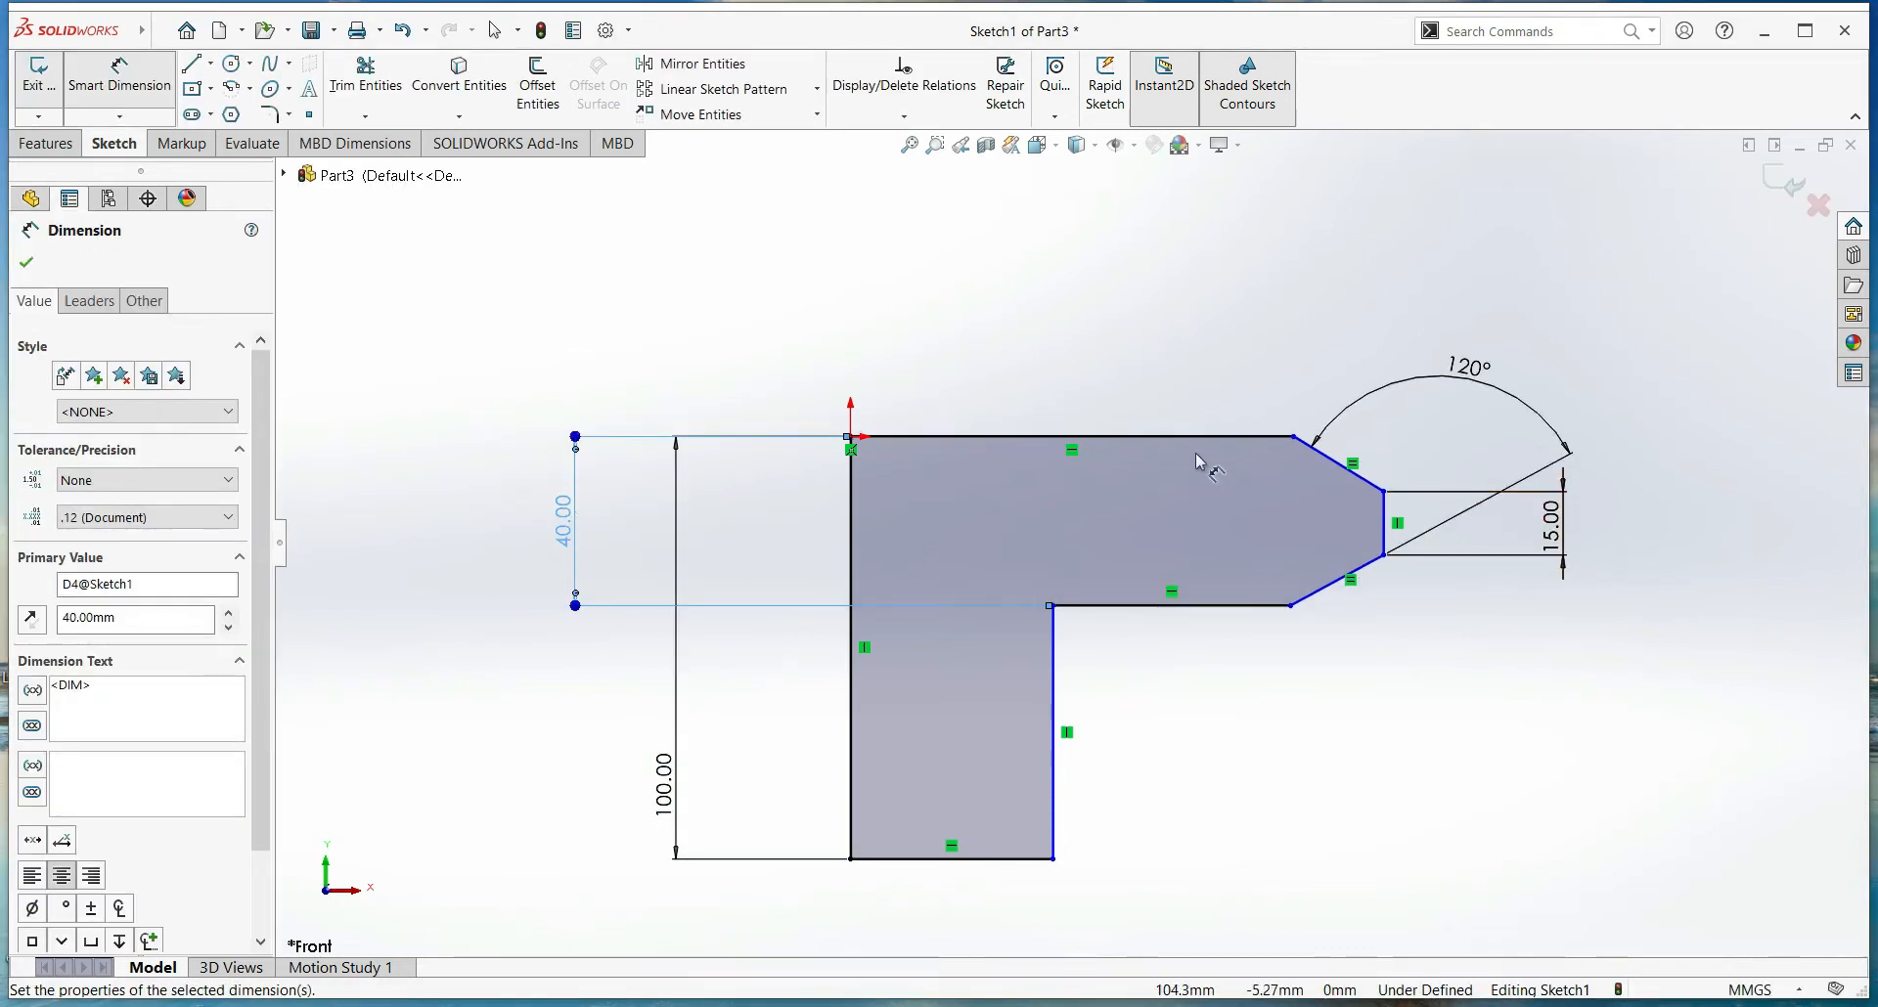
Dimension the length of the profile's top edge, try a value of 105 mm, and undo that value change
click(1014, 445)
click(1020, 345)
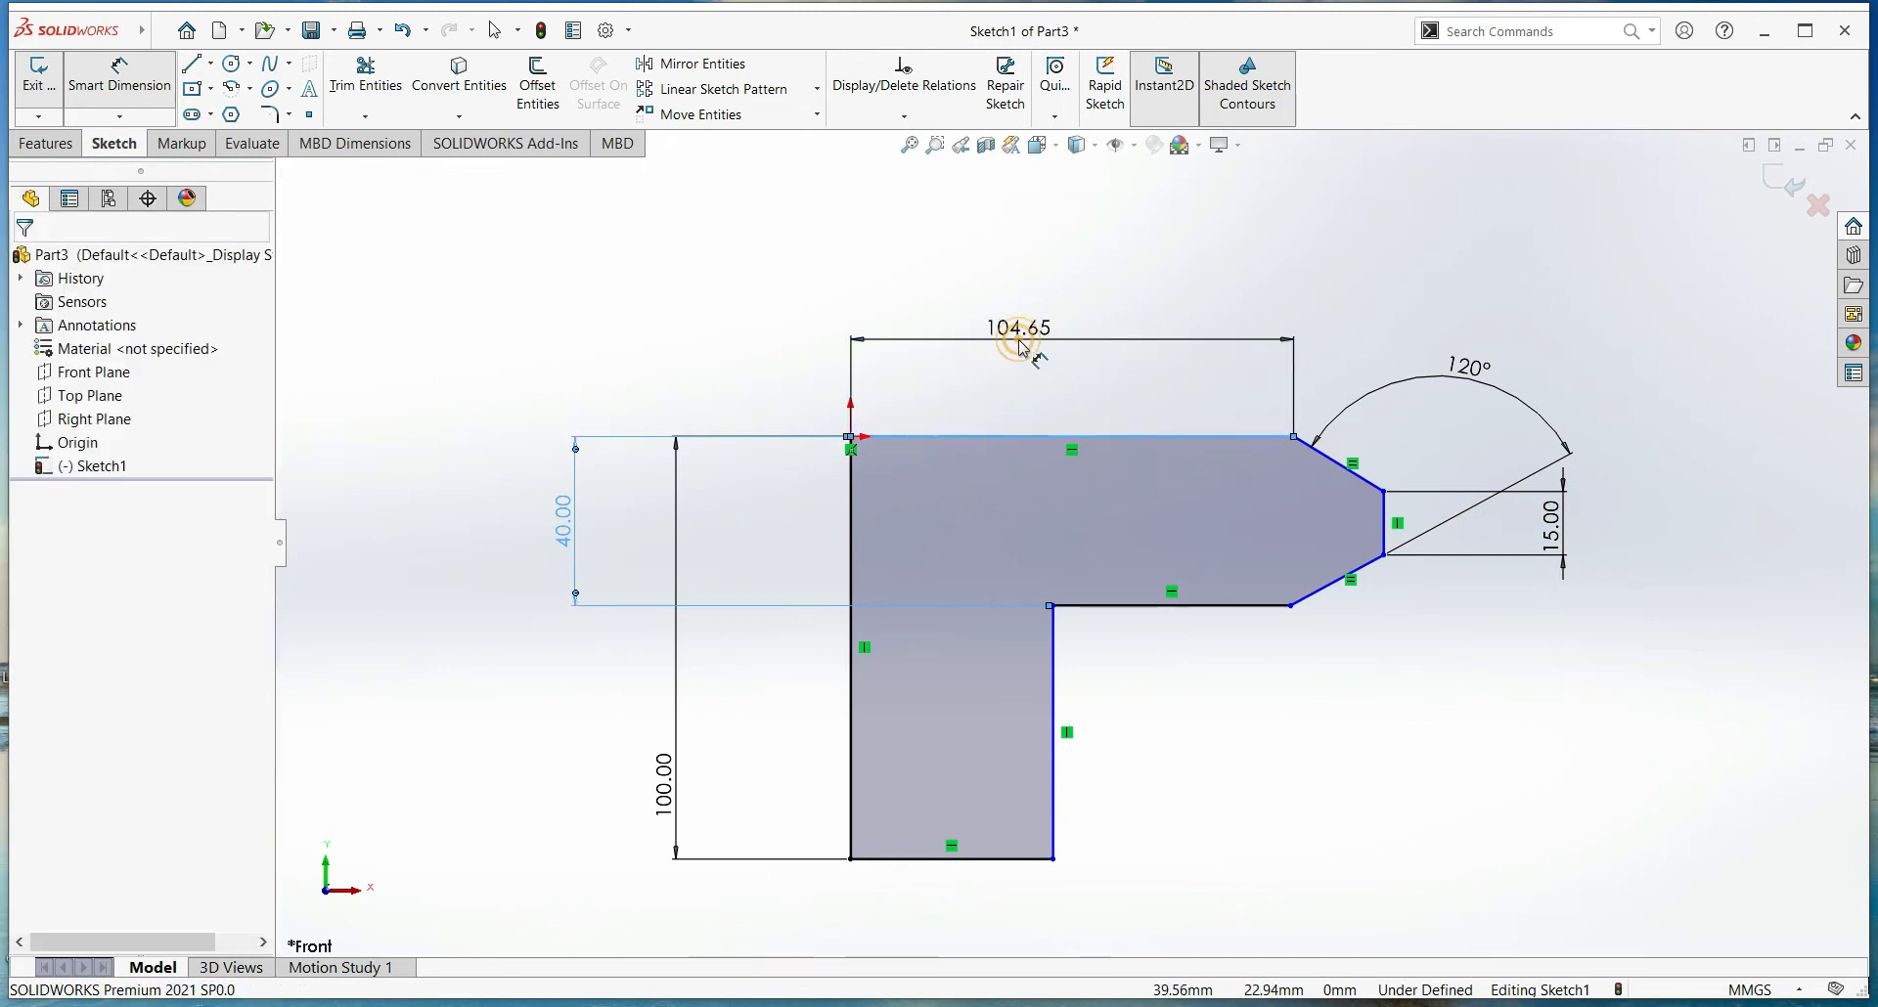
text(1)
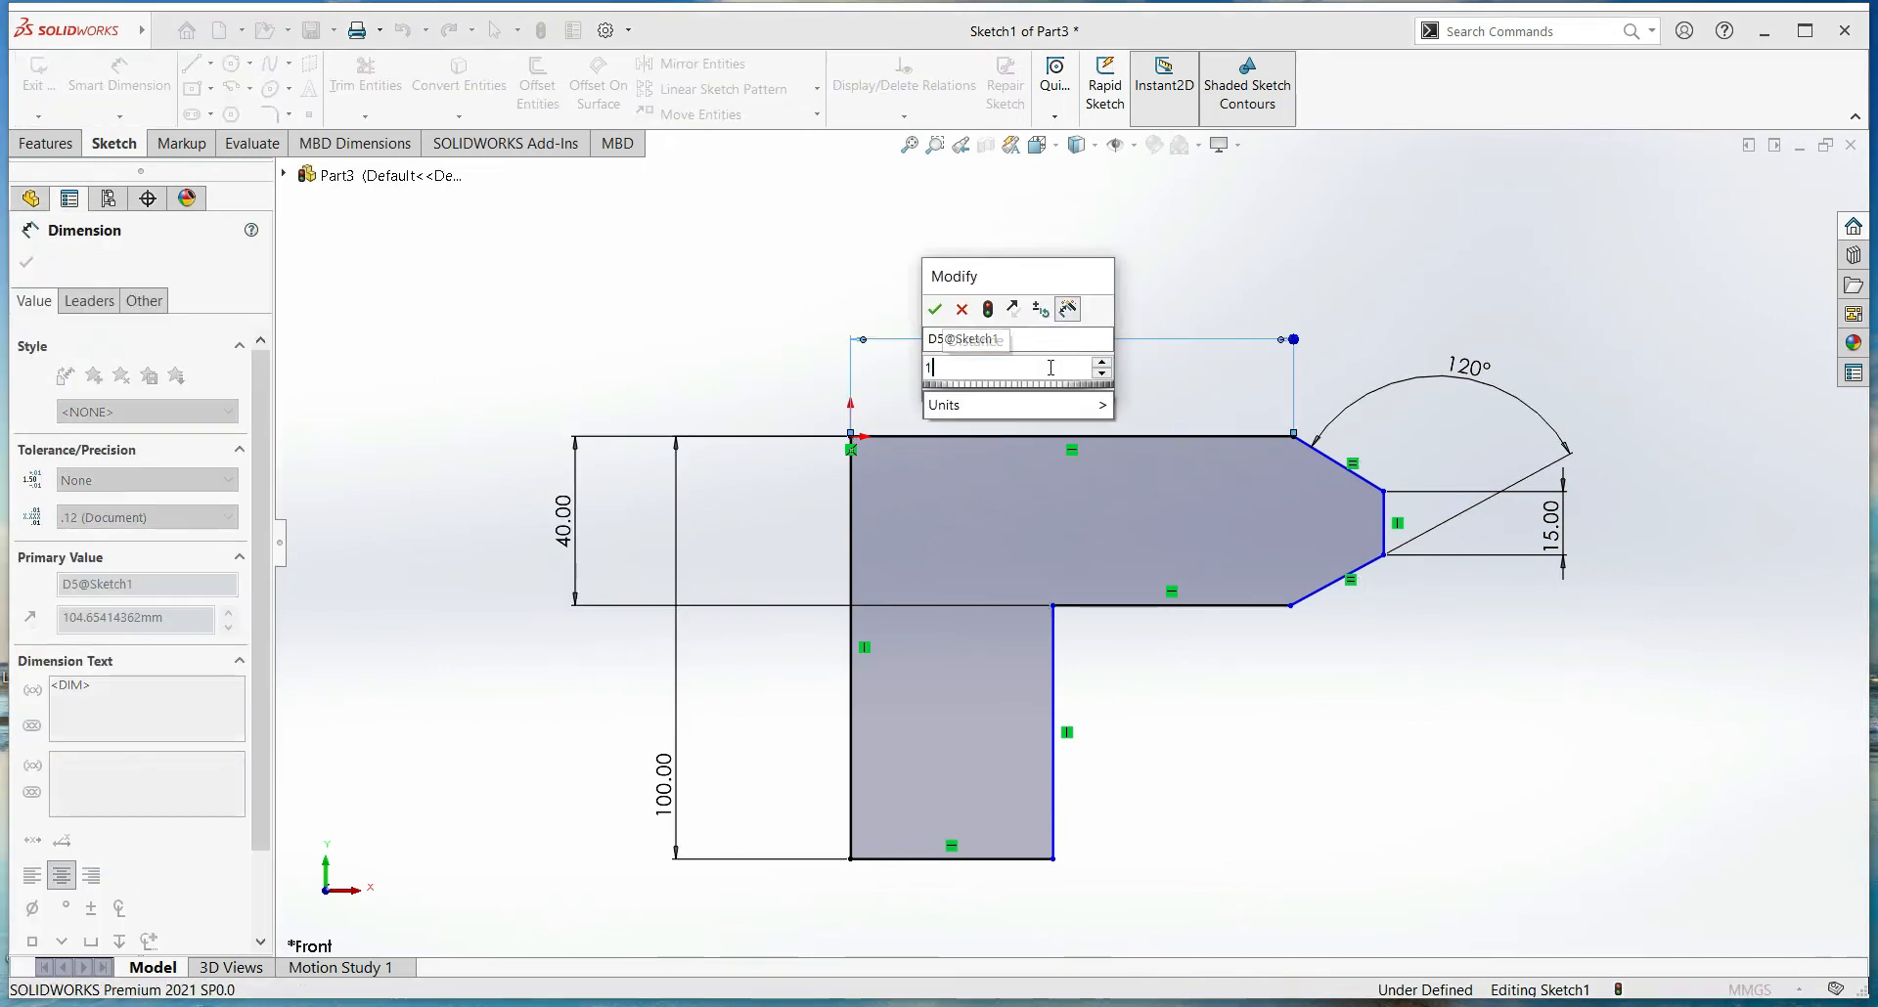
key(Return)
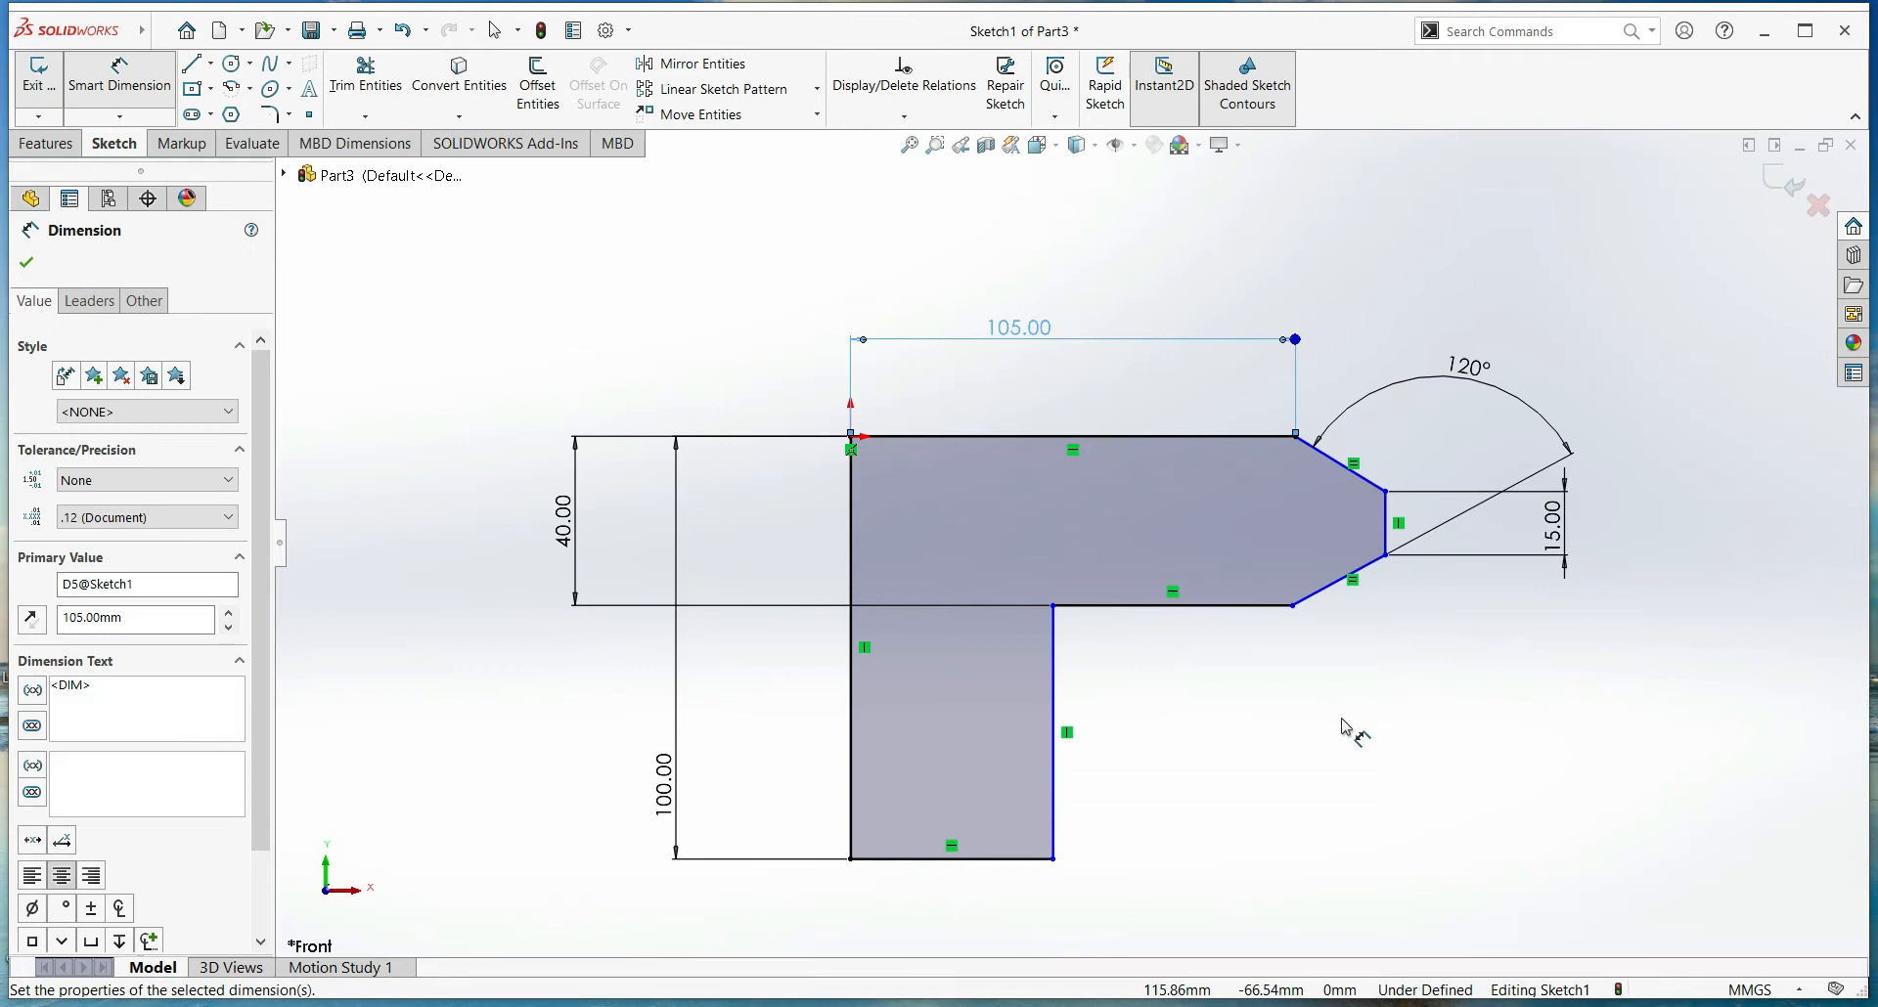
key(ctrl+z)
Revolve the profile into a solid body about its vertical edge through the origin
click(1270, 780)
click(39, 149)
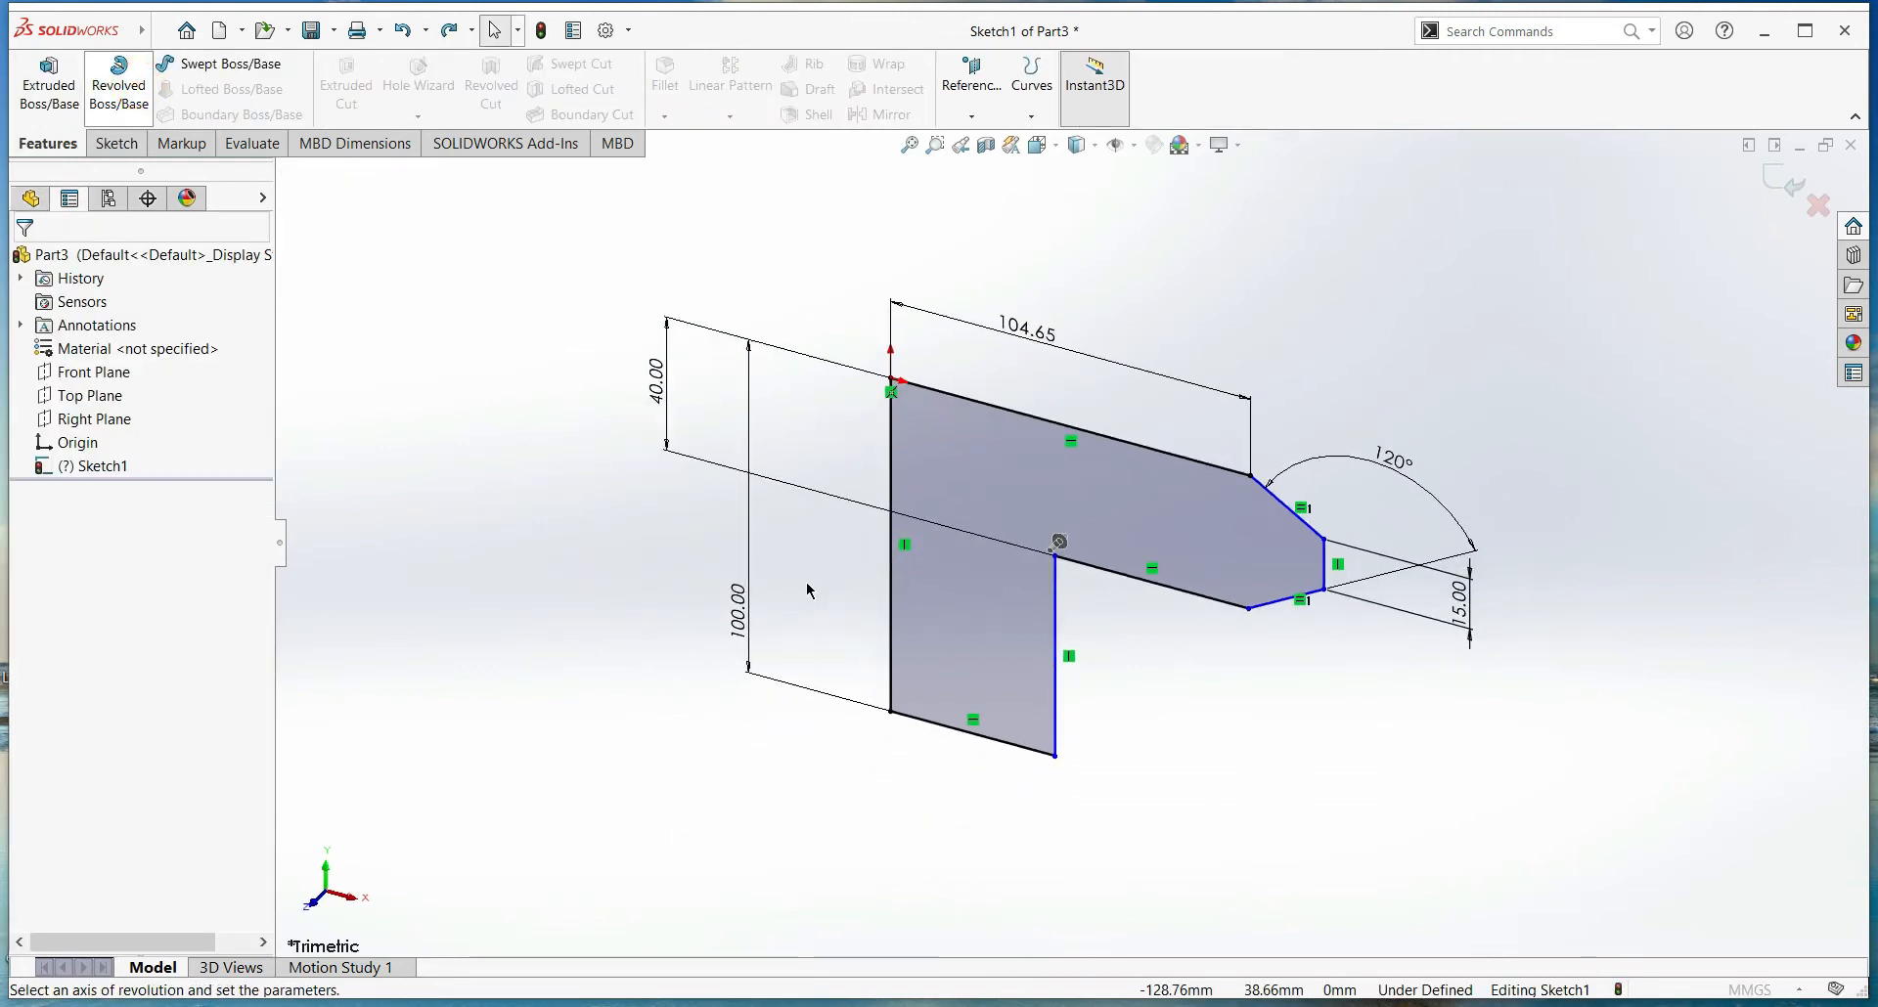
click(889, 605)
click(25, 262)
Apply the Plain White scene as the background of the model view
middle_drag(1076, 824, 1014, 746)
scroll(1349, 483, up, 2)
click(1200, 145)
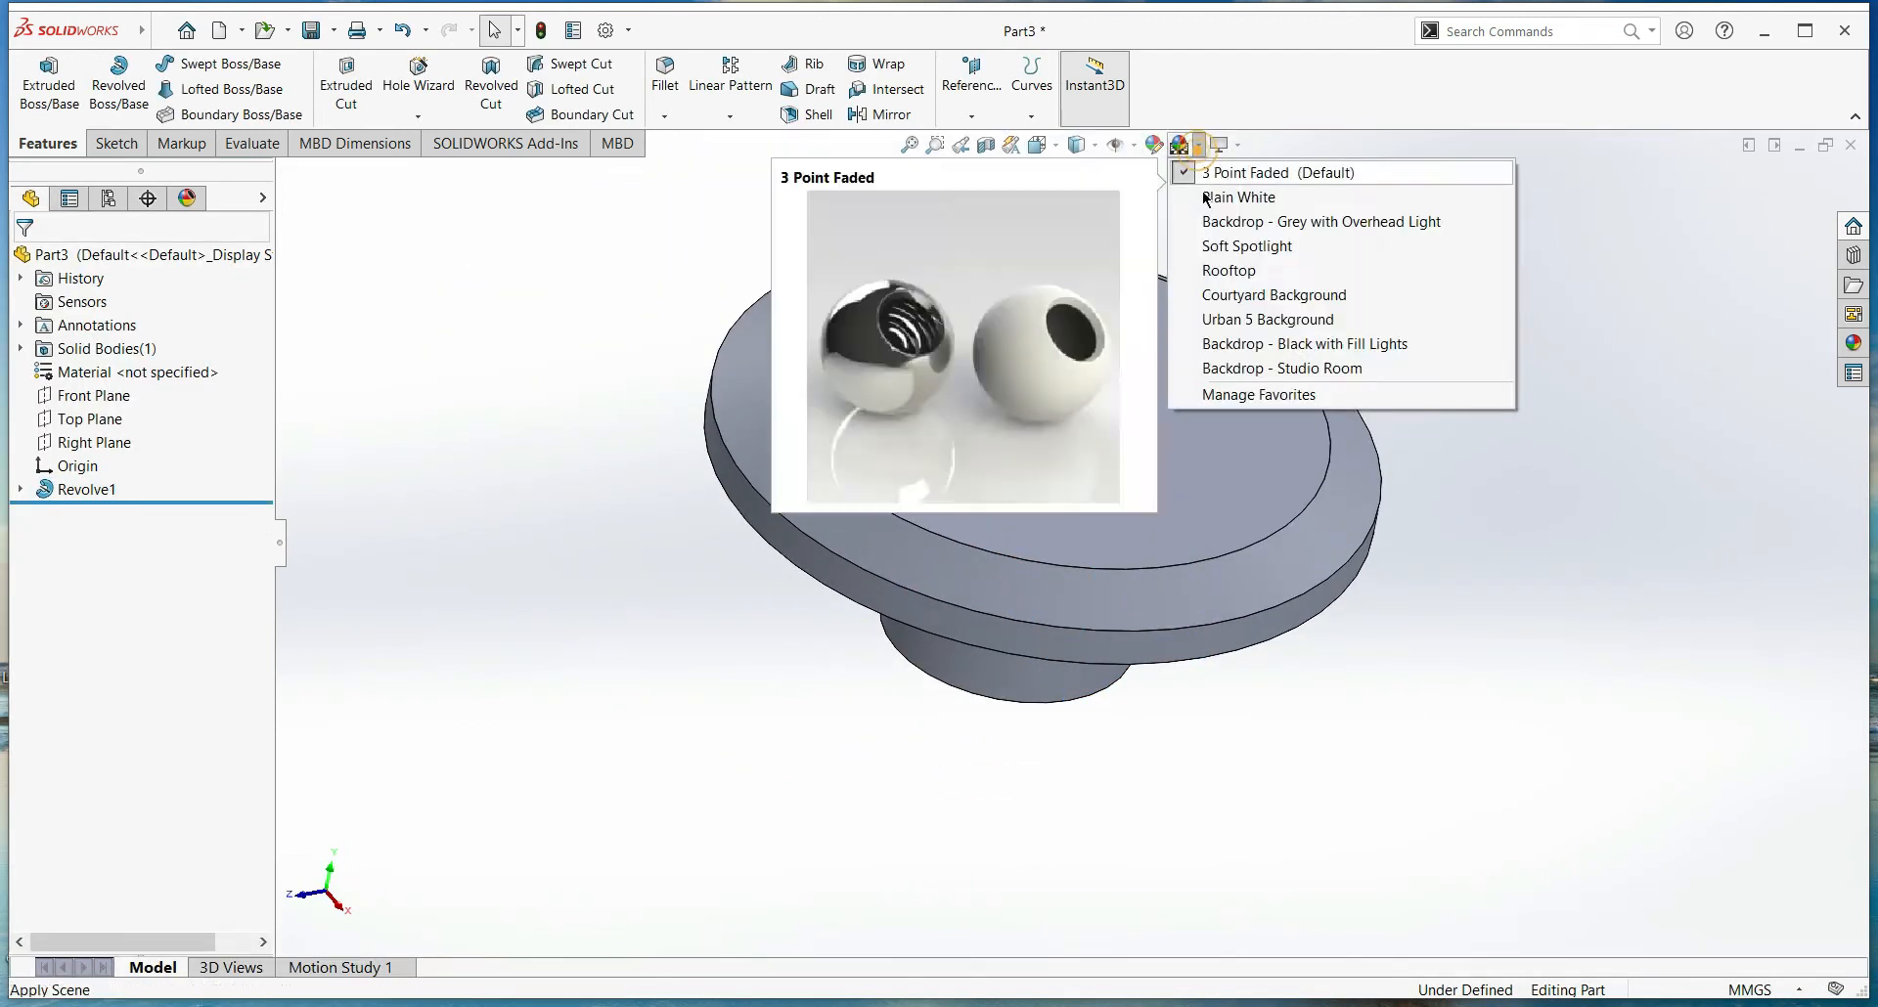
click(1217, 200)
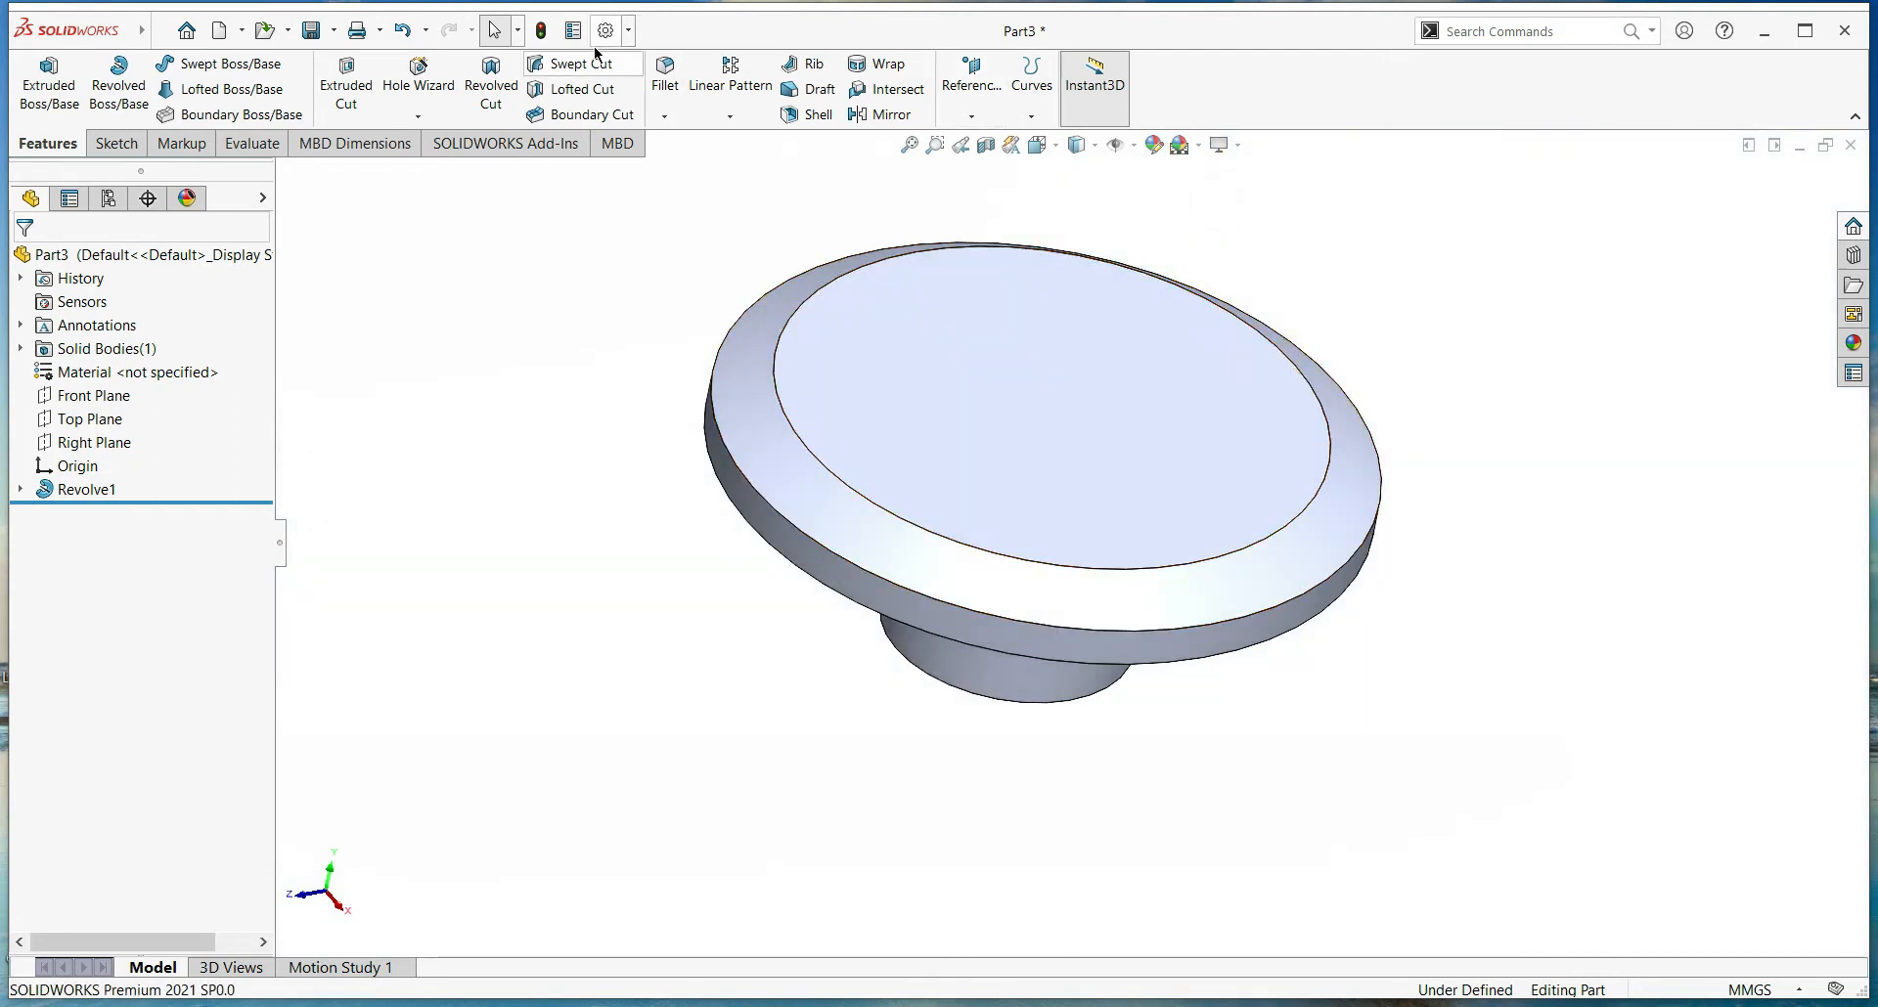
Raise both the shaded and the wireframe image quality resolution of the document to the maximum
click(607, 26)
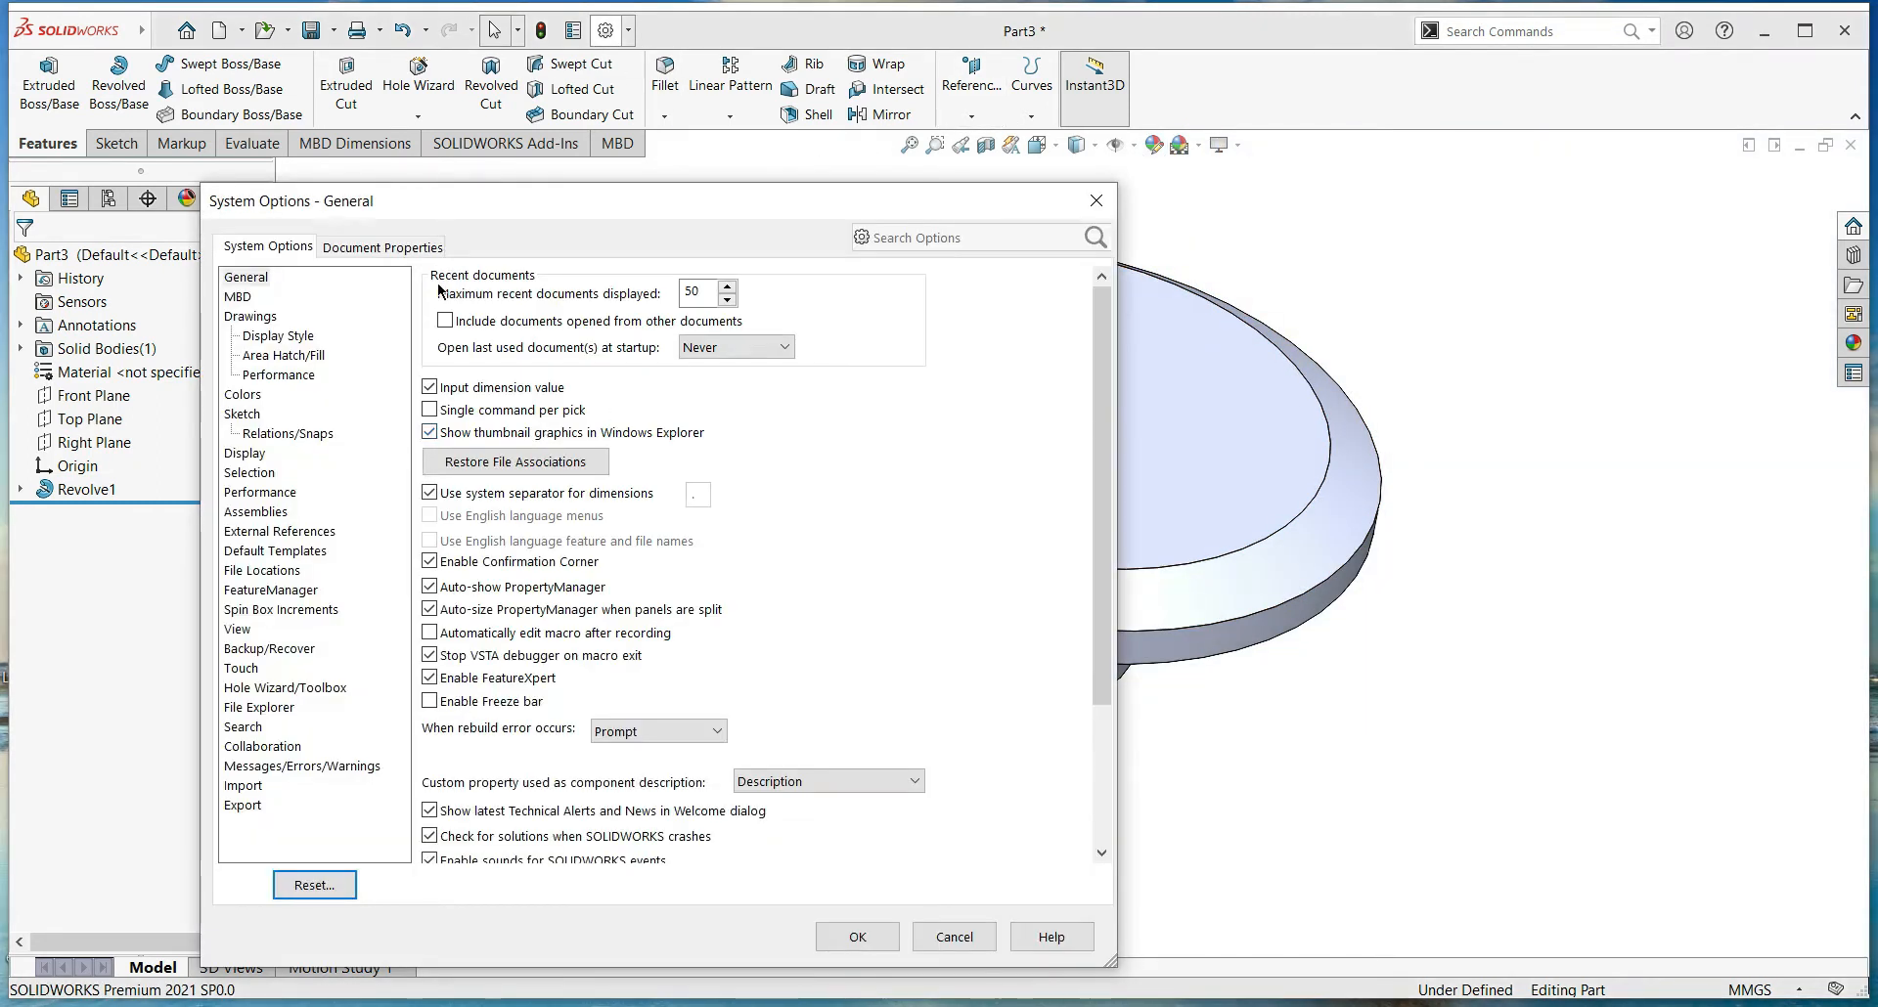
click(377, 245)
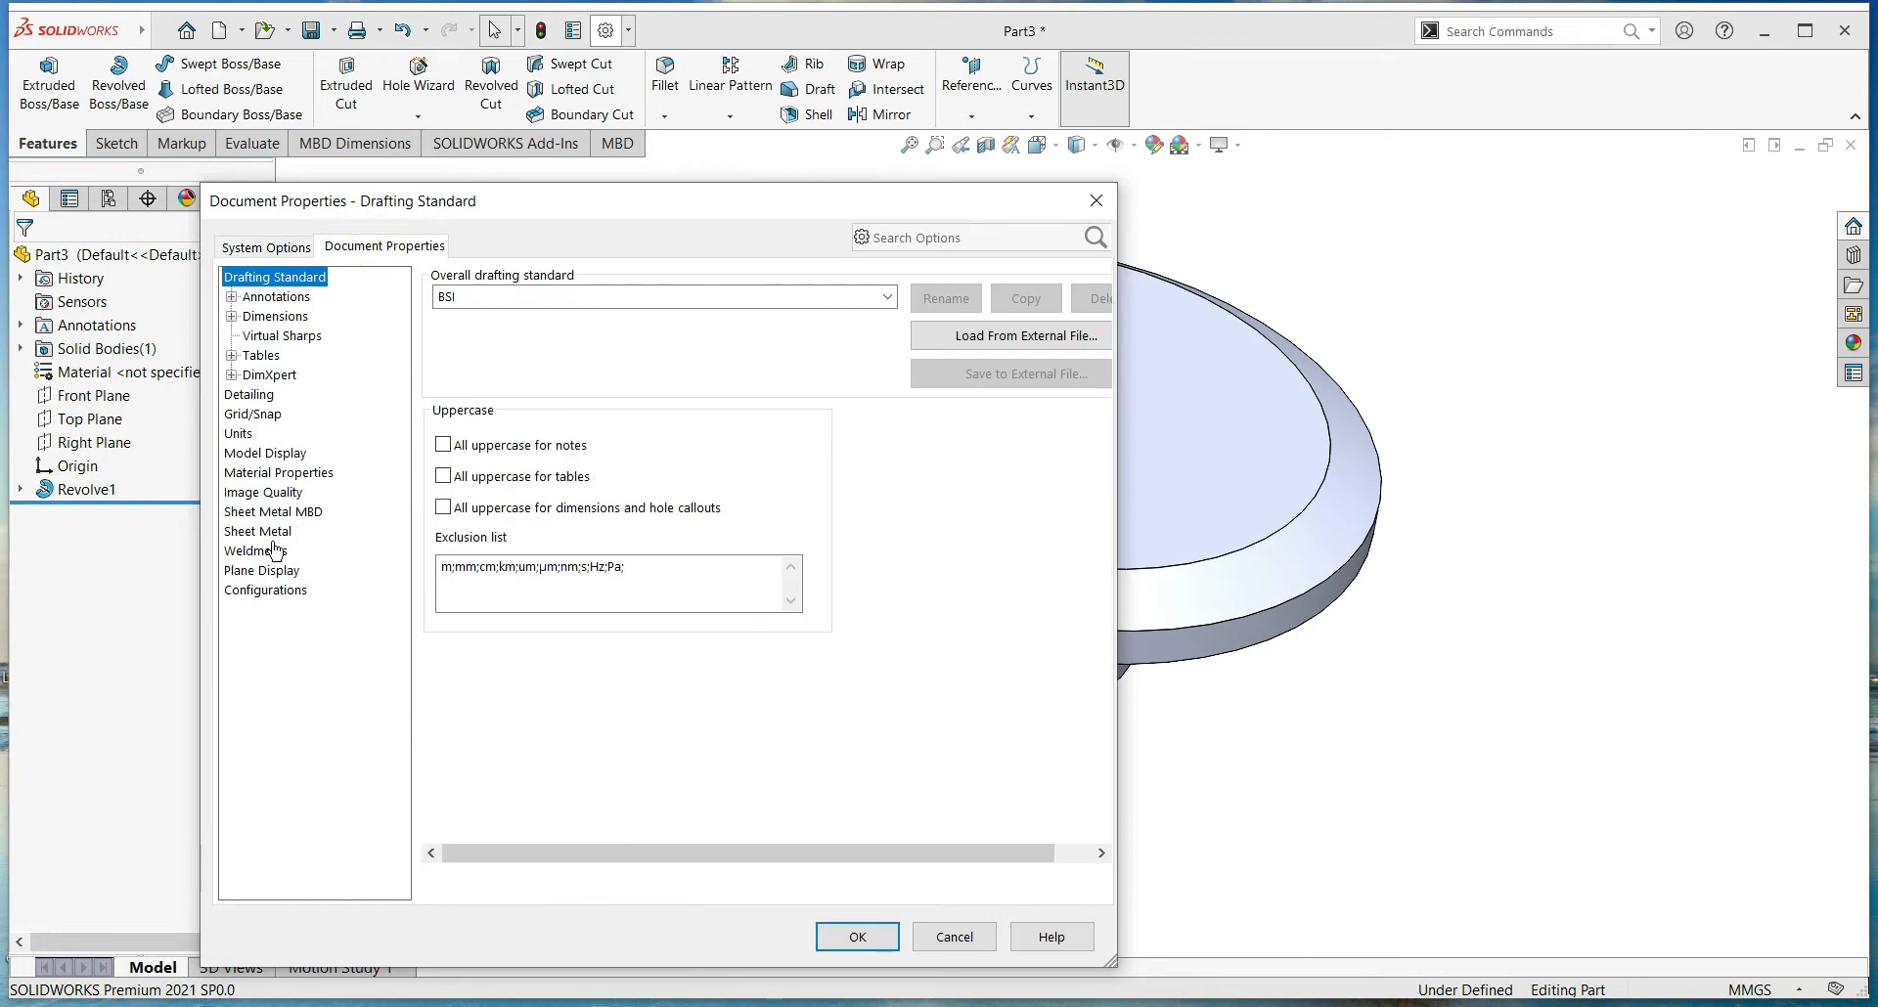
click(274, 492)
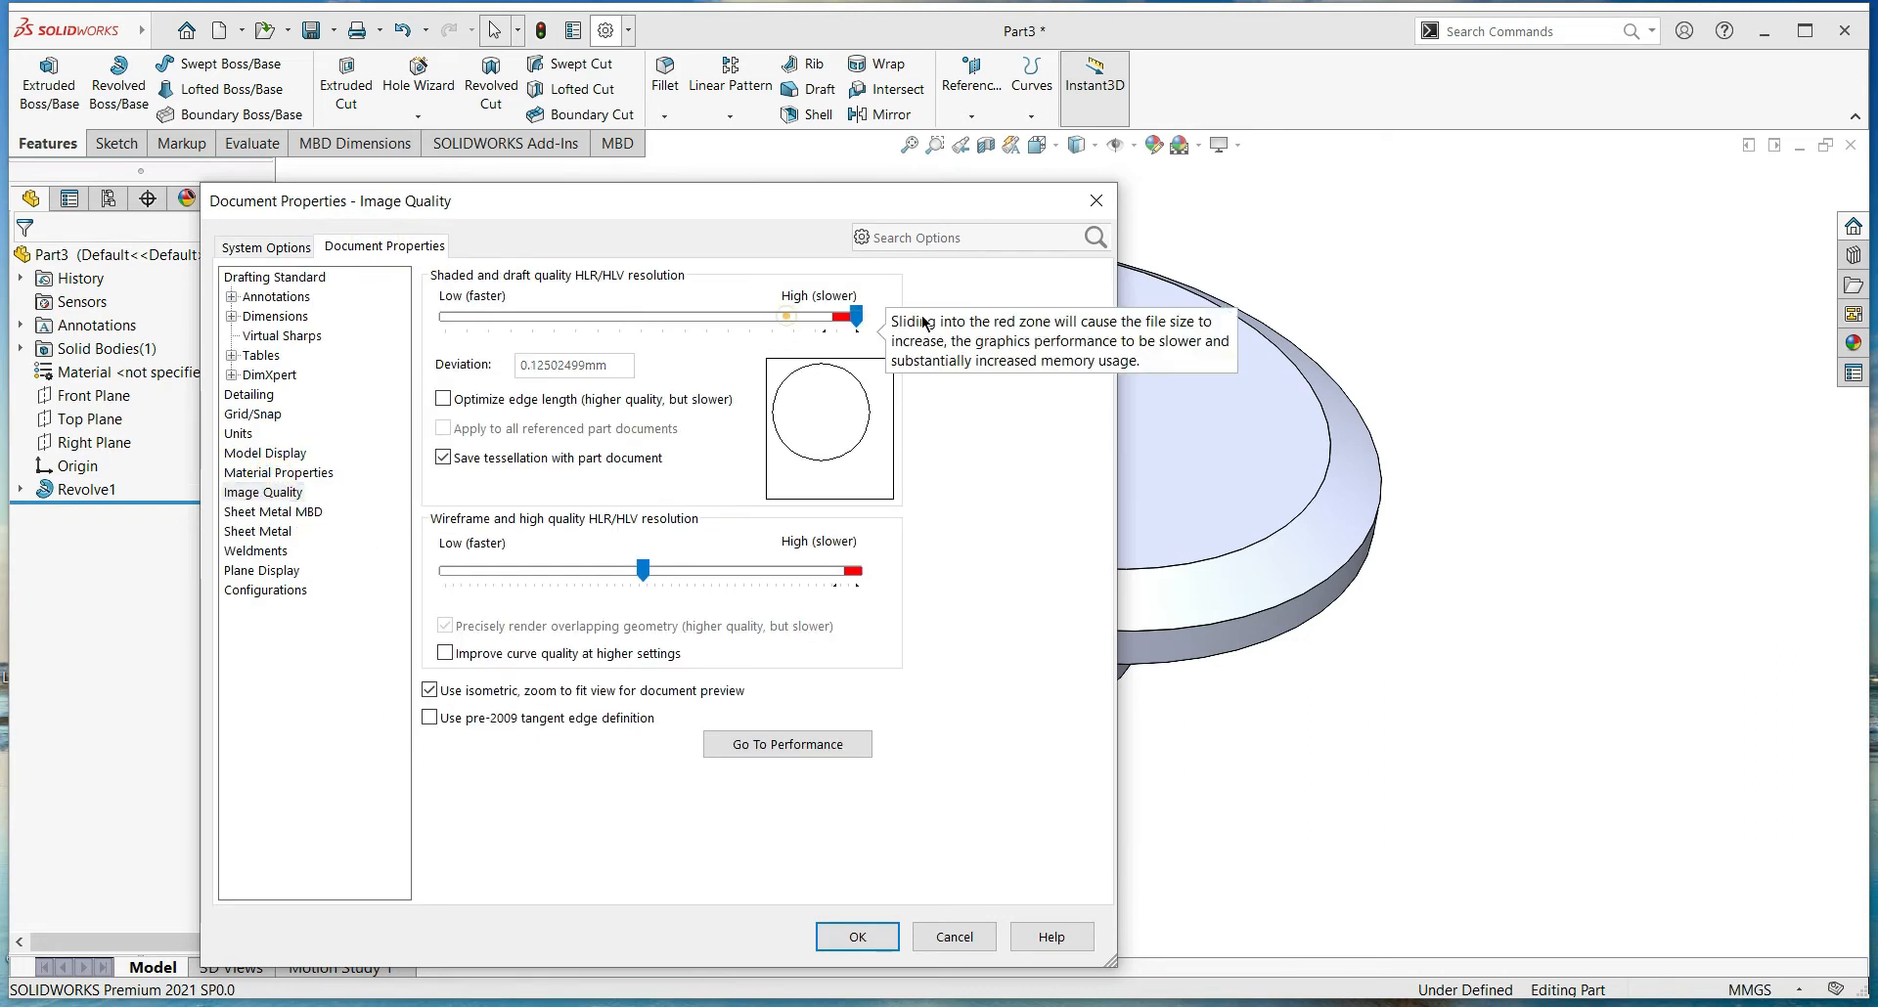
drag(815, 569, 870, 580)
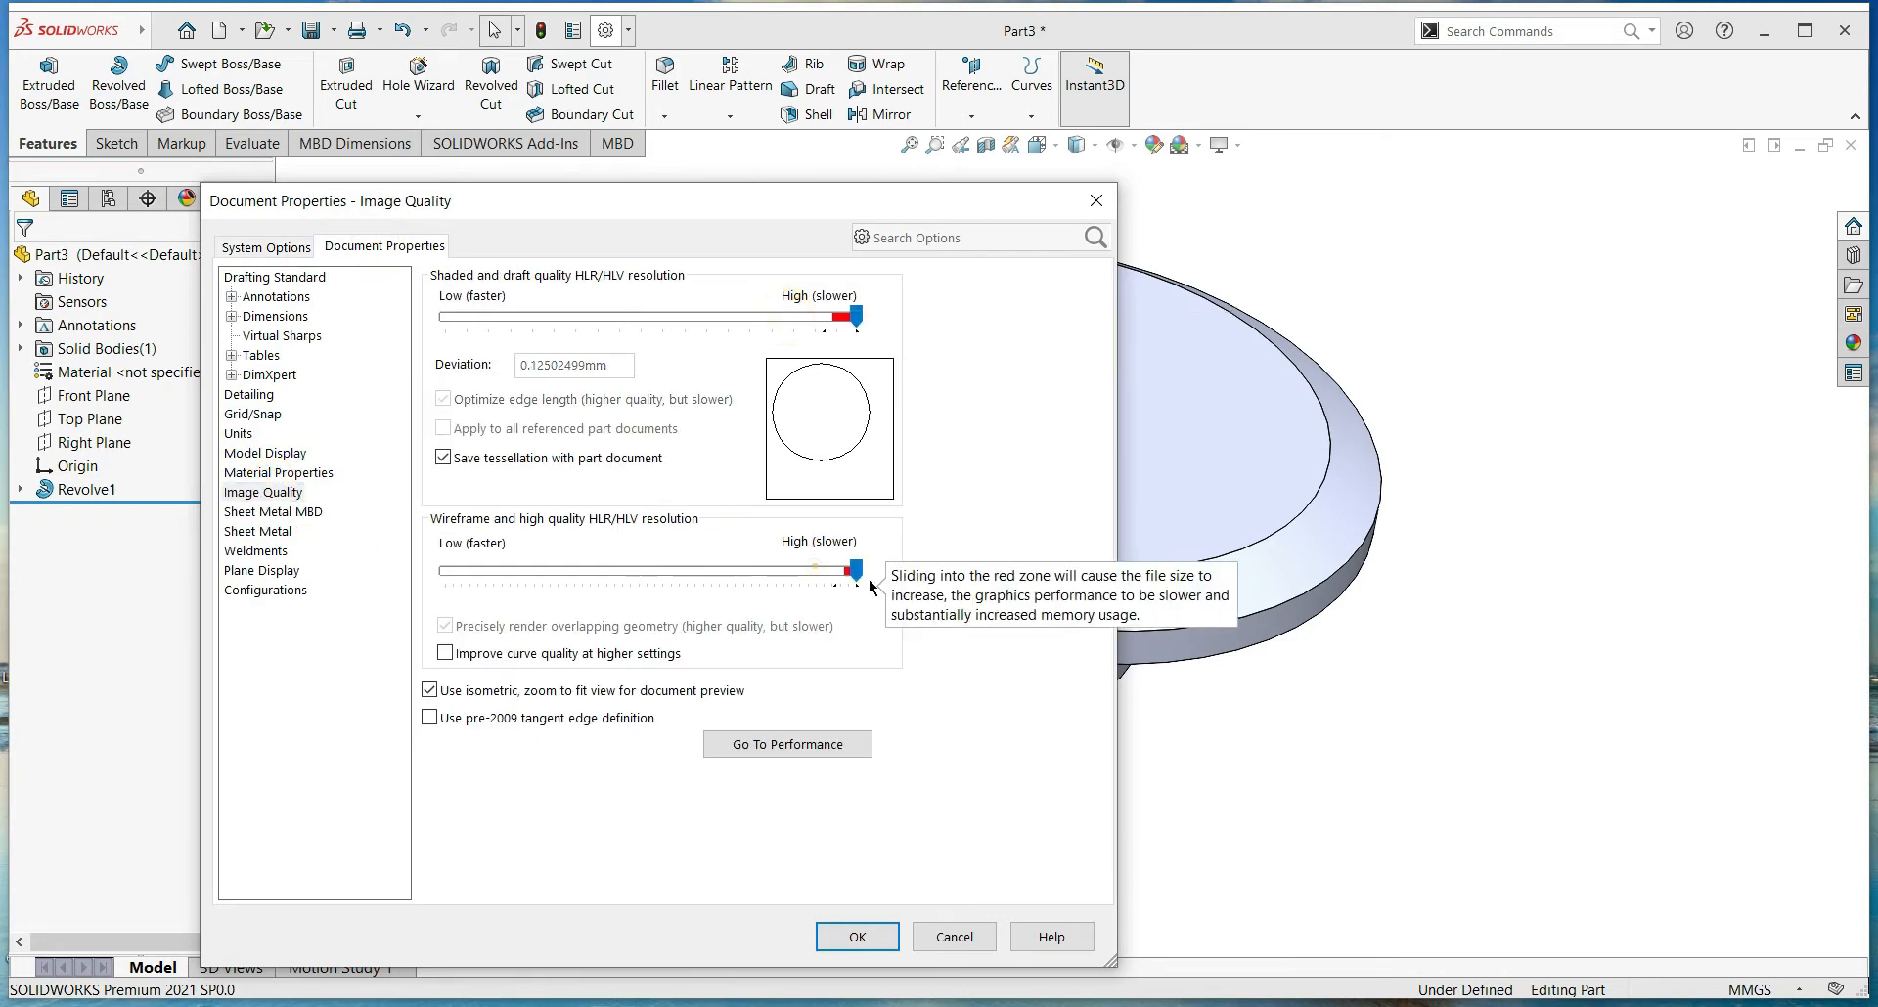
click(858, 936)
Start a new sketch on the flat circular top face of the revolved body
middle_drag(1132, 724, 1115, 567)
click(1115, 567)
click(1194, 502)
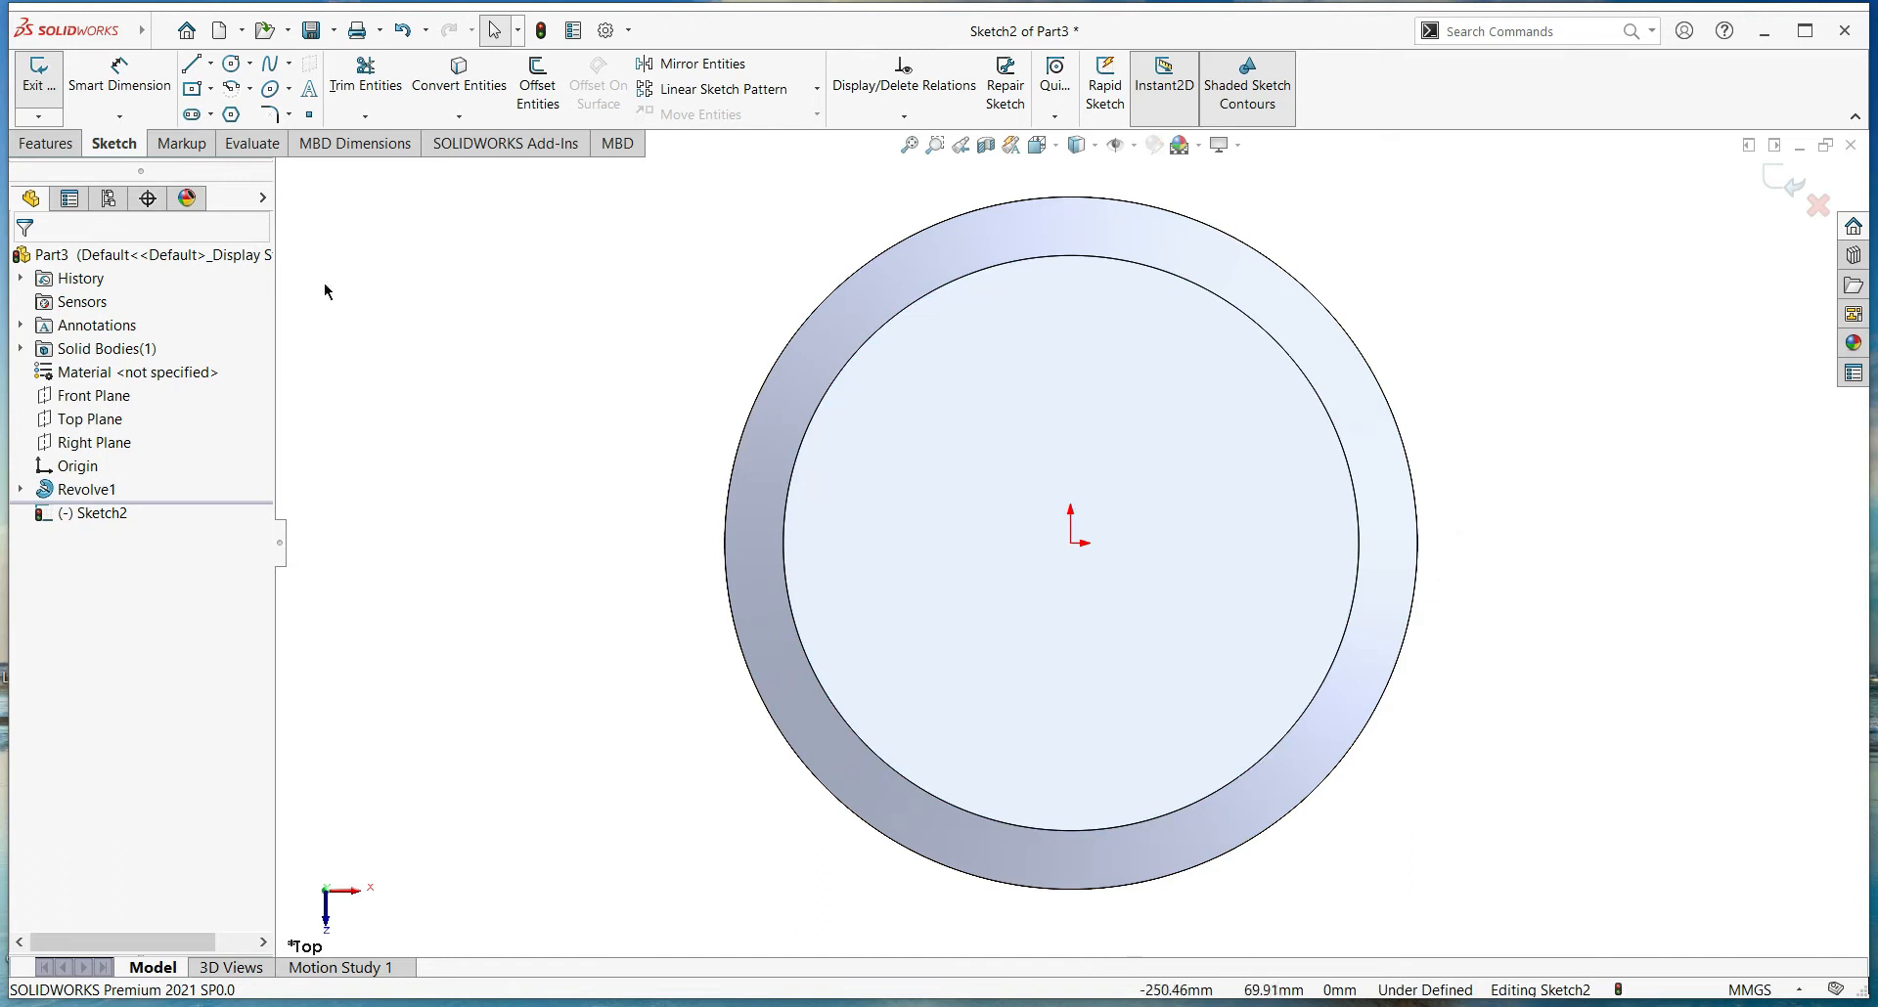
Draw a vertical centerline about 134 mm long from the origin to just beyond the disc's outer edge
click(210, 64)
click(230, 90)
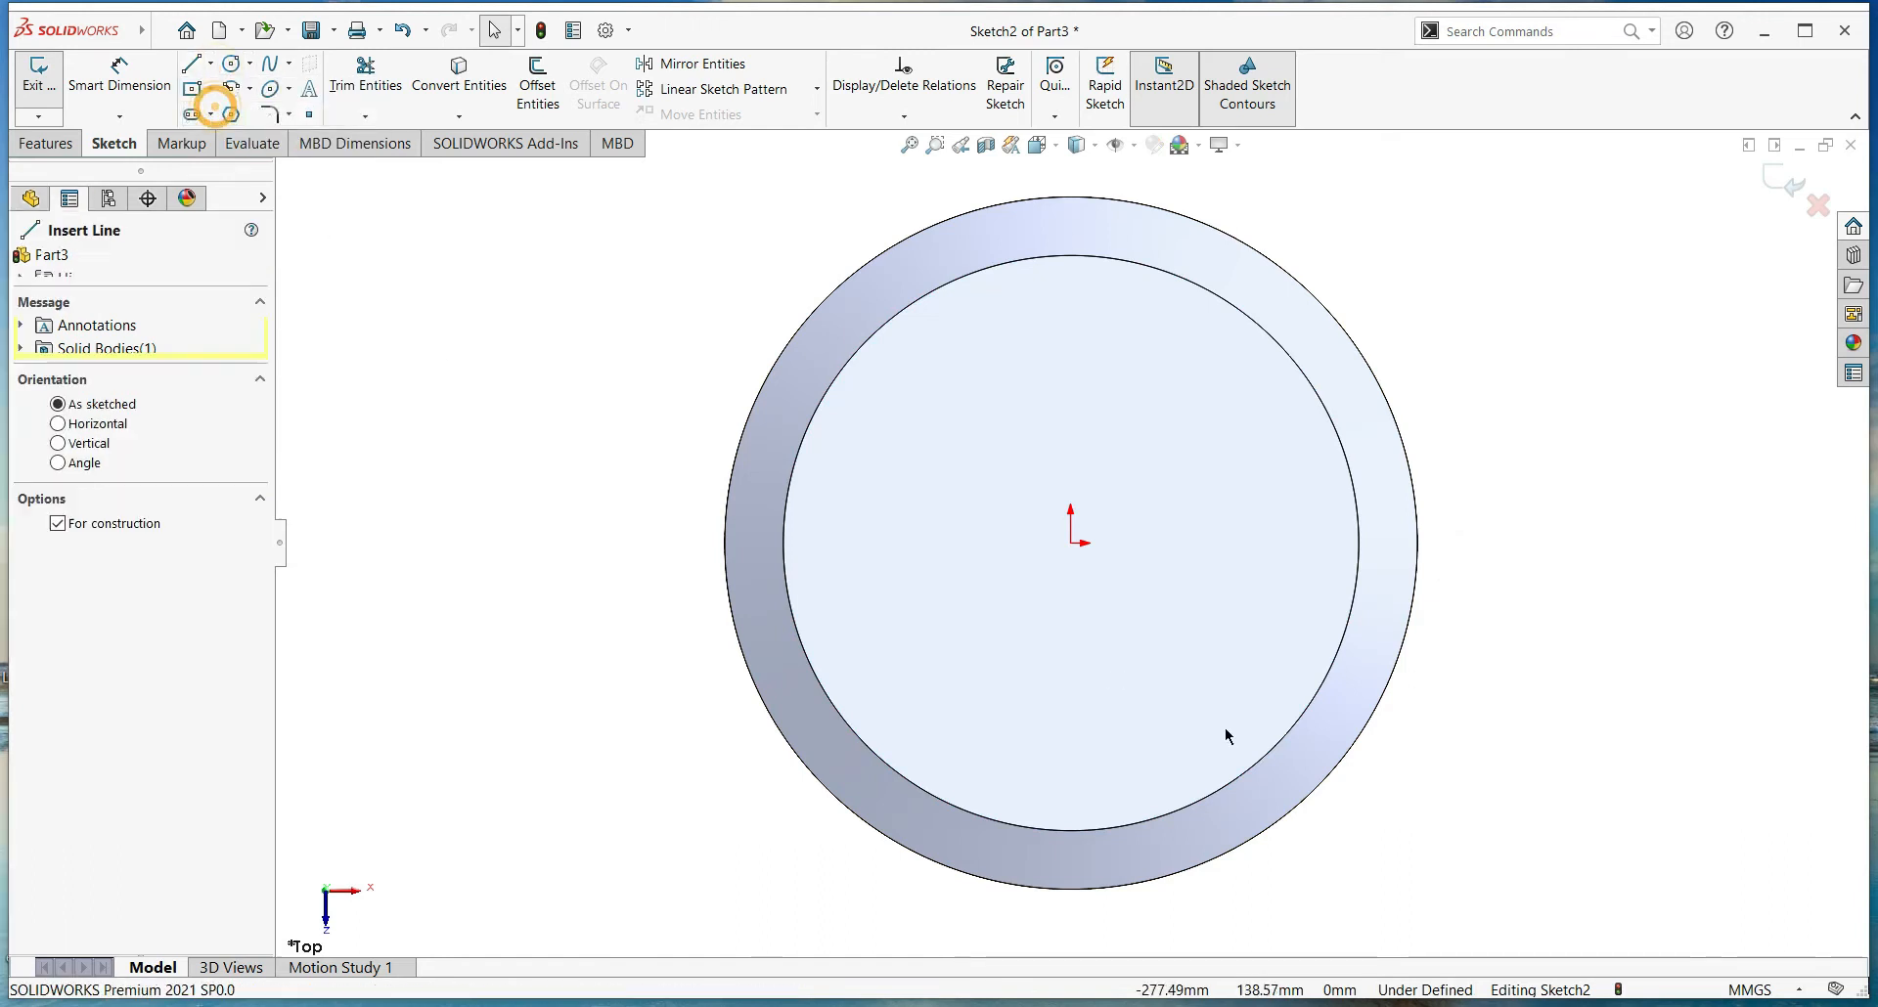
click(1071, 542)
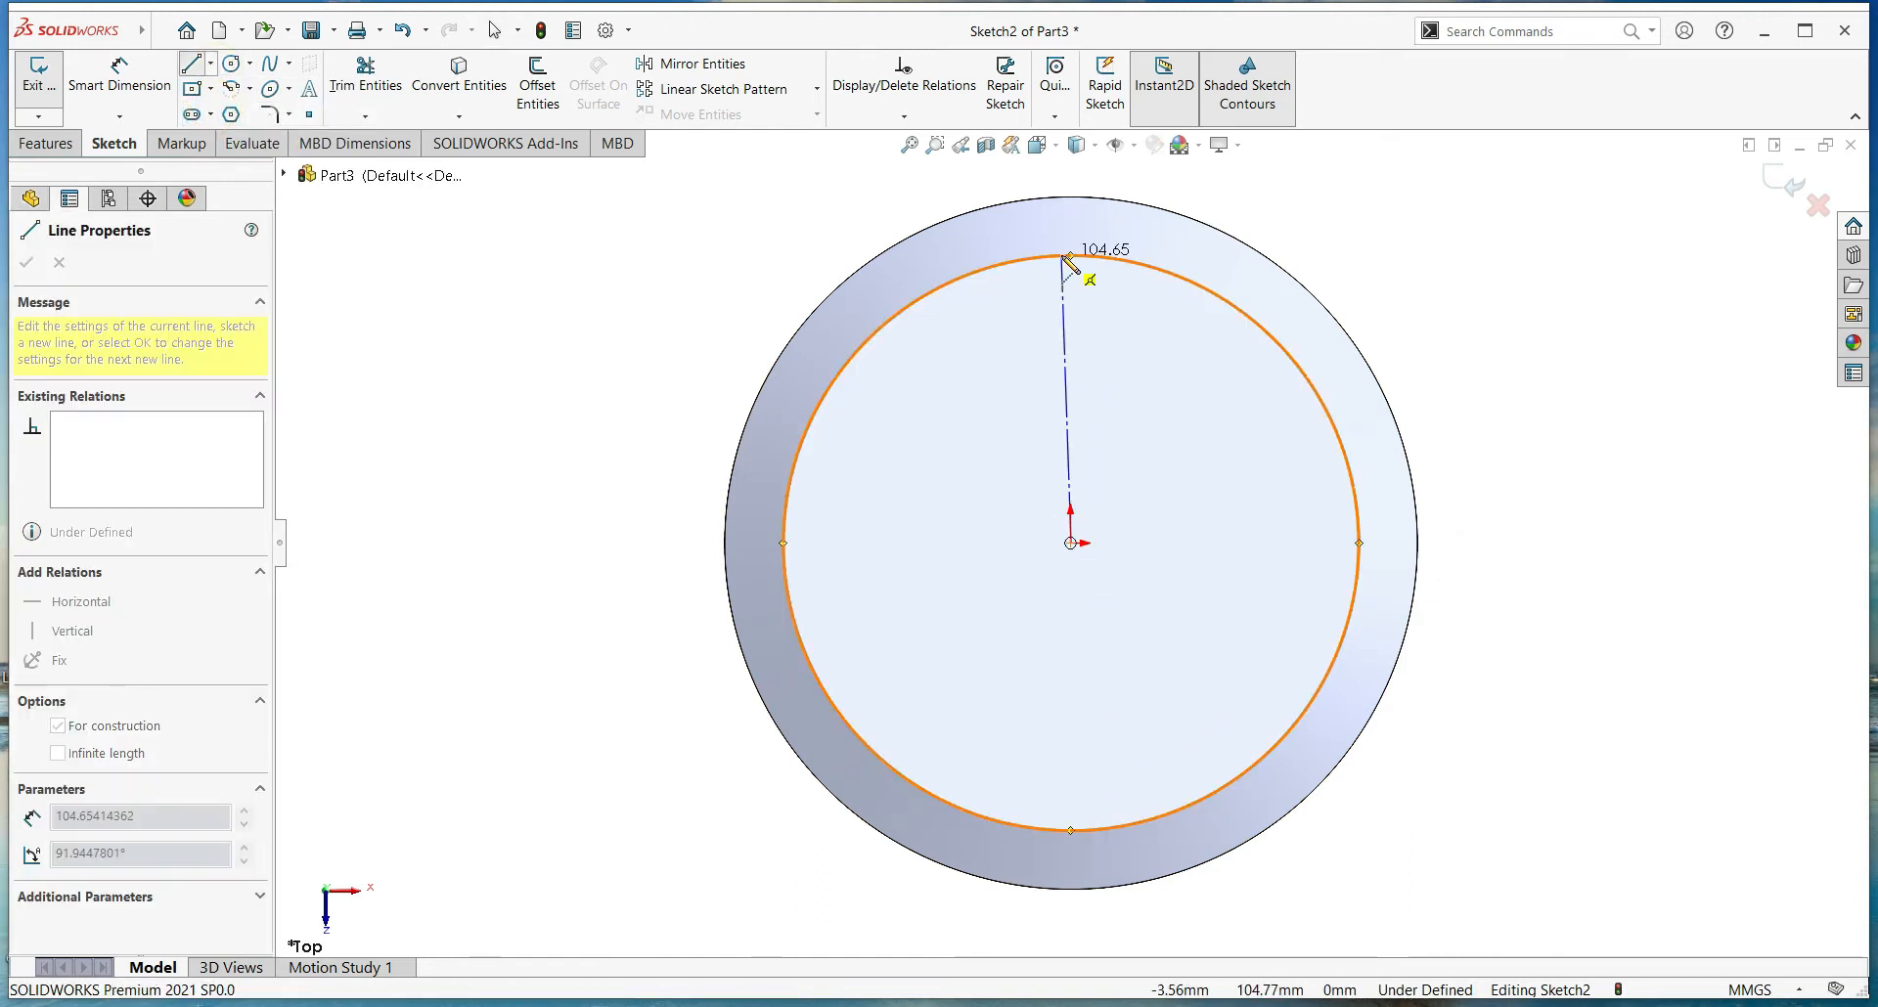
double_click(1077, 179)
scroll(1138, 438, up, 2)
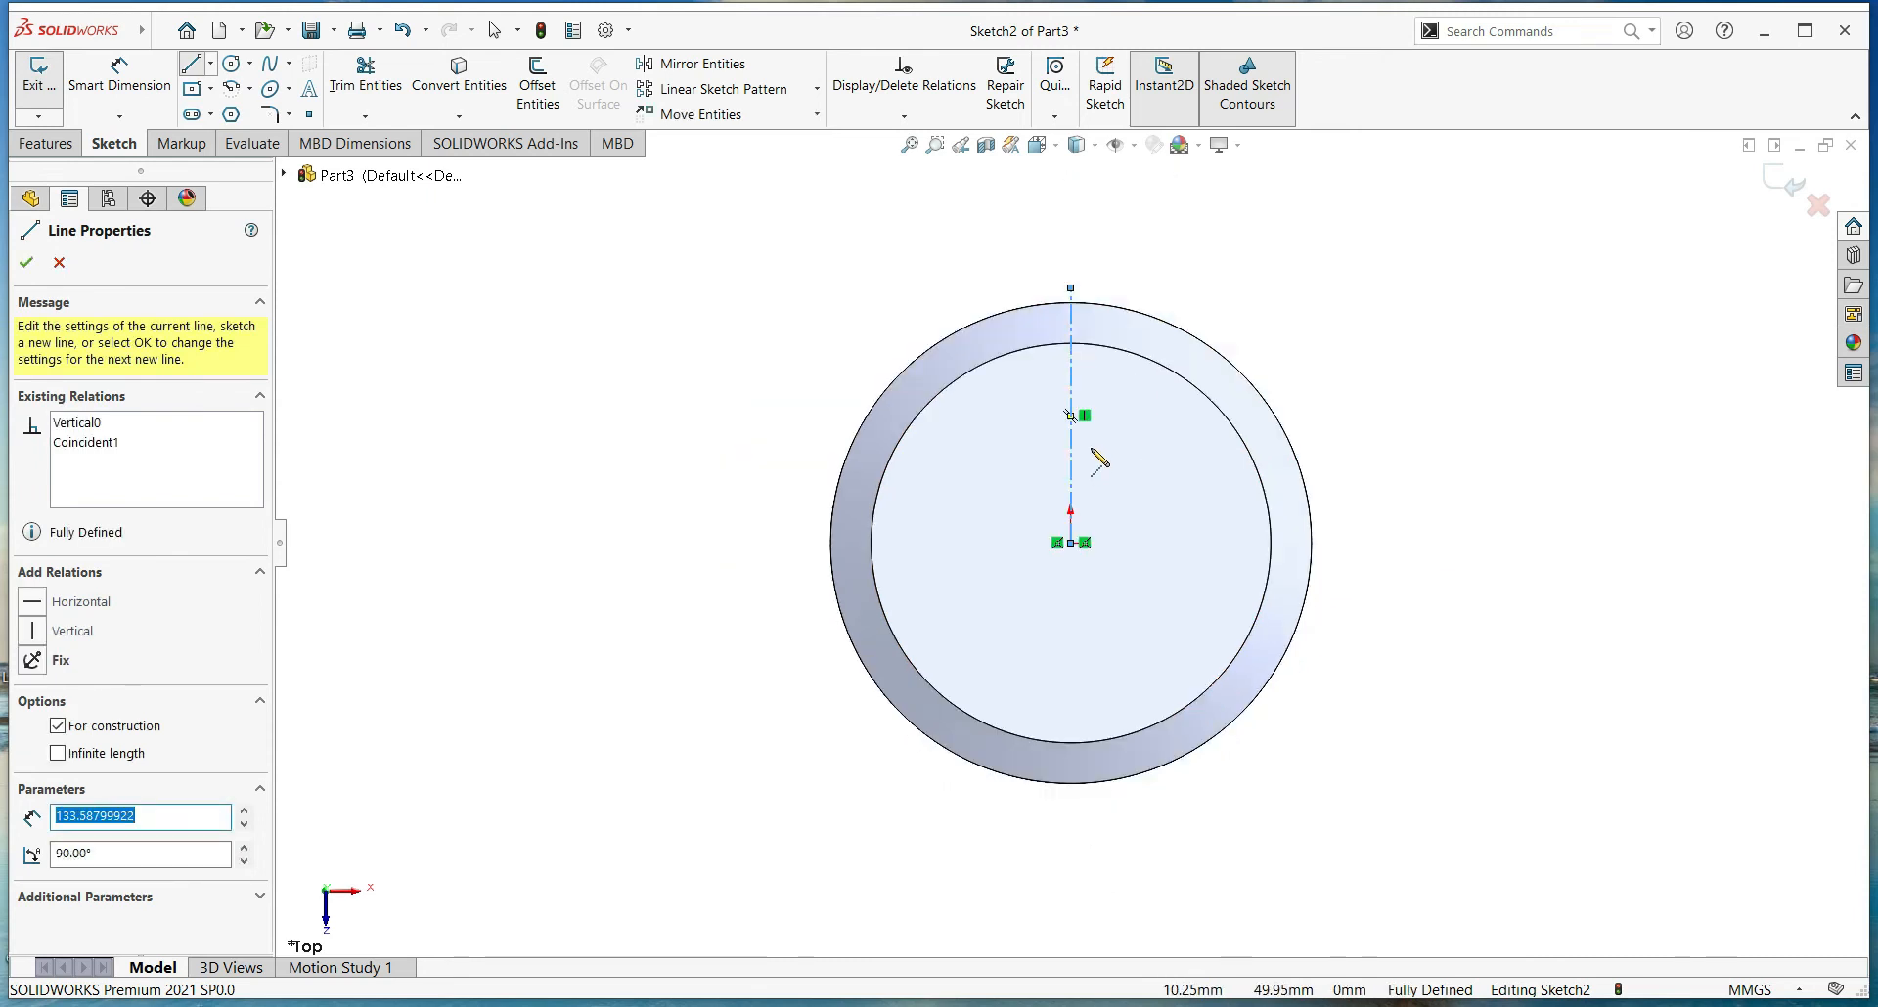
click(24, 264)
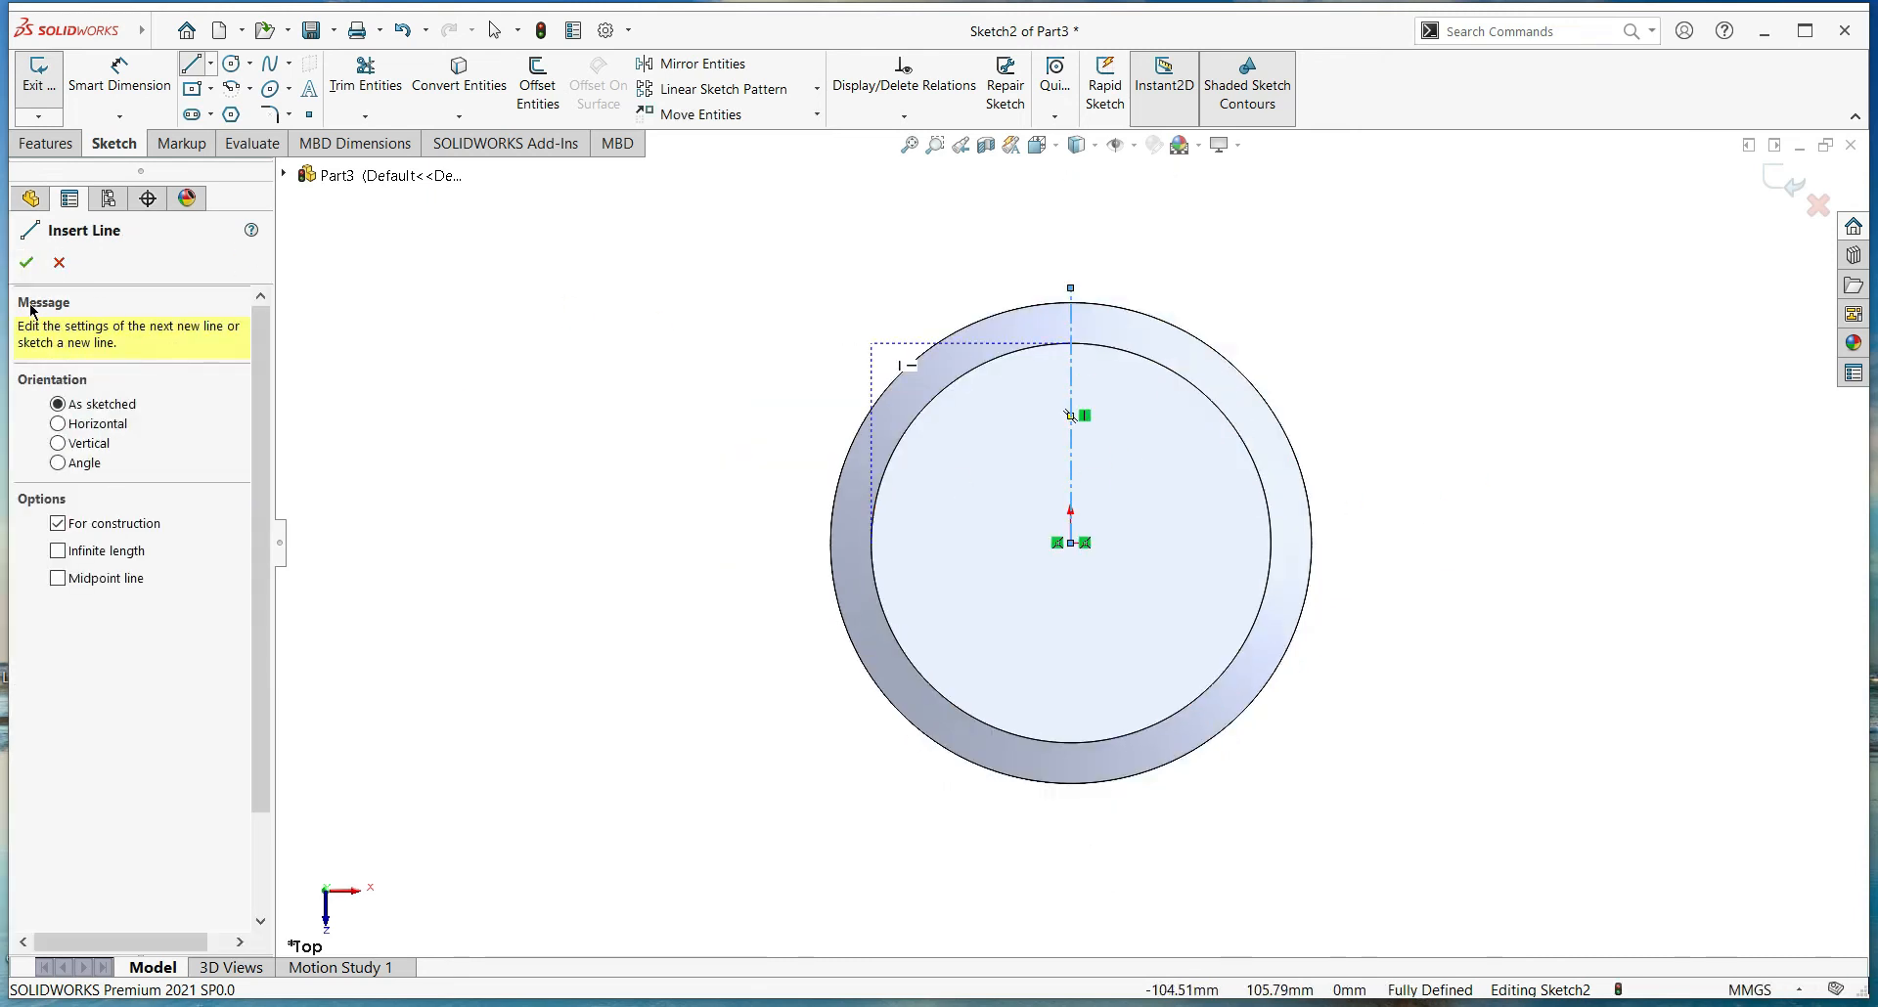
key(Escape)
Convert the disc's outer edge into the sketch and draw a circle of about 16.8 mm radius centred on the centerline near the inner edge
click(1244, 382)
click(479, 101)
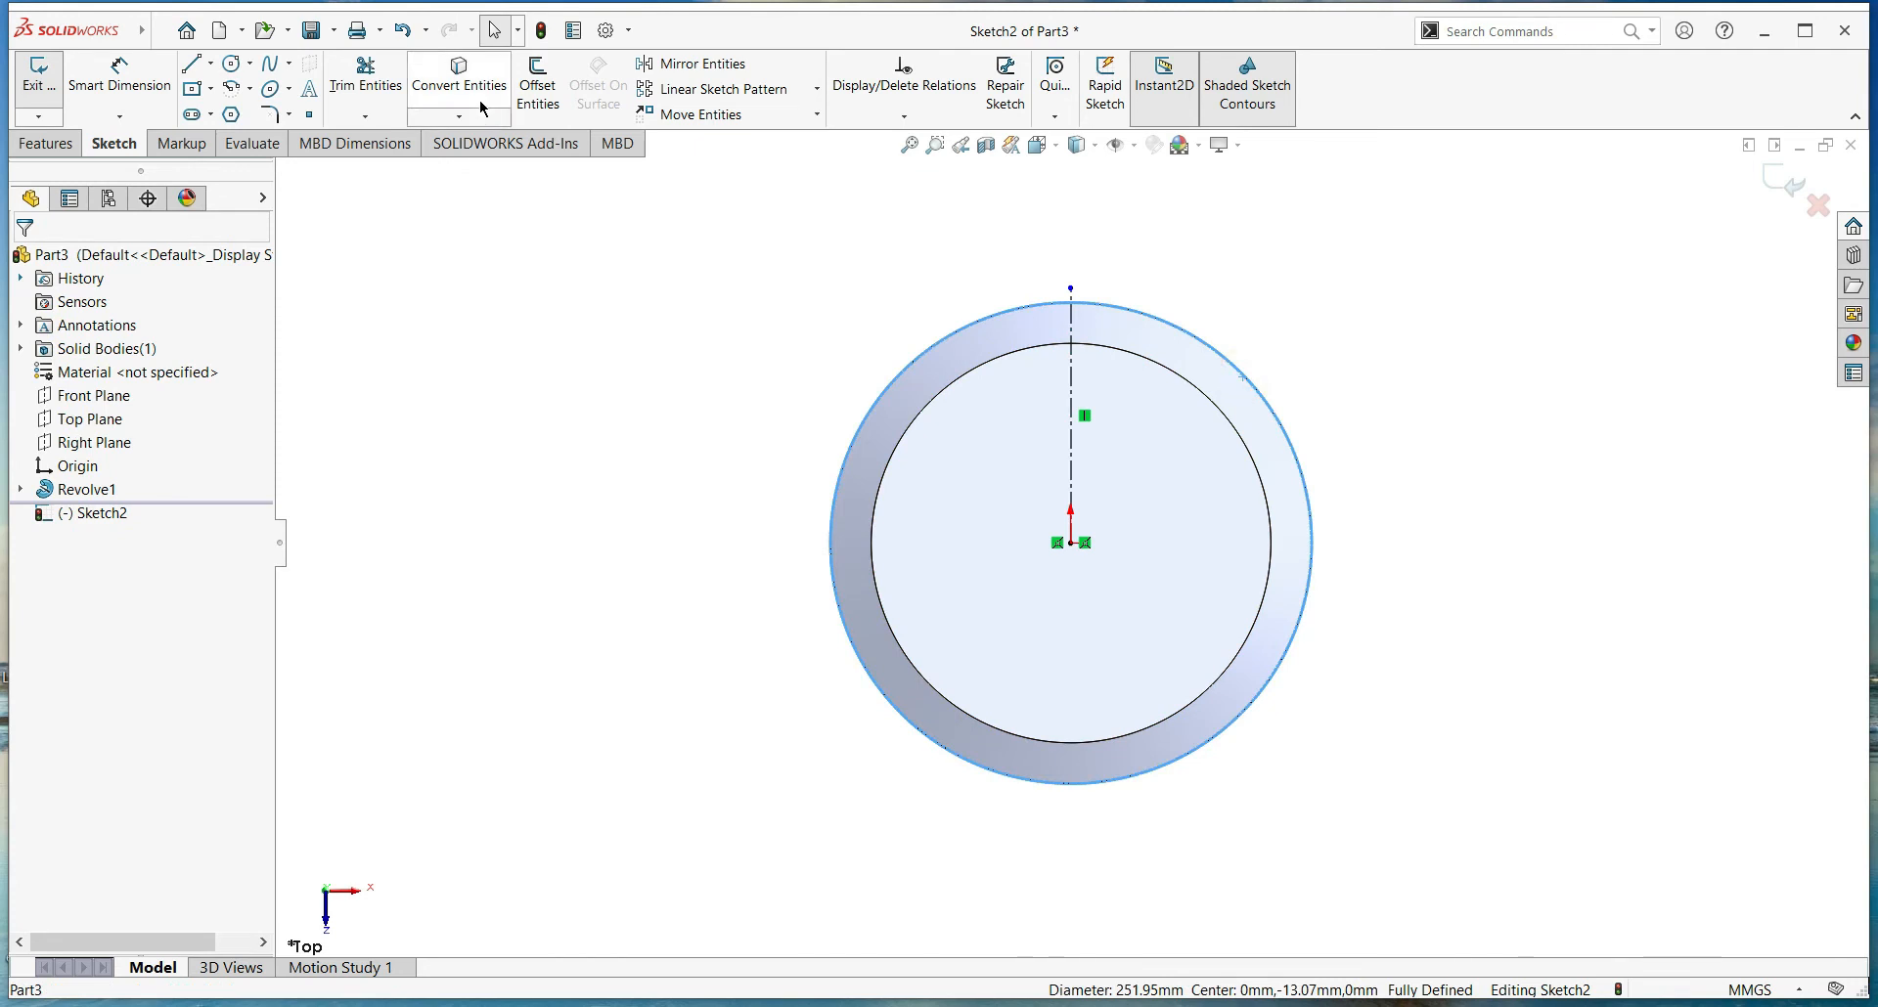
click(230, 65)
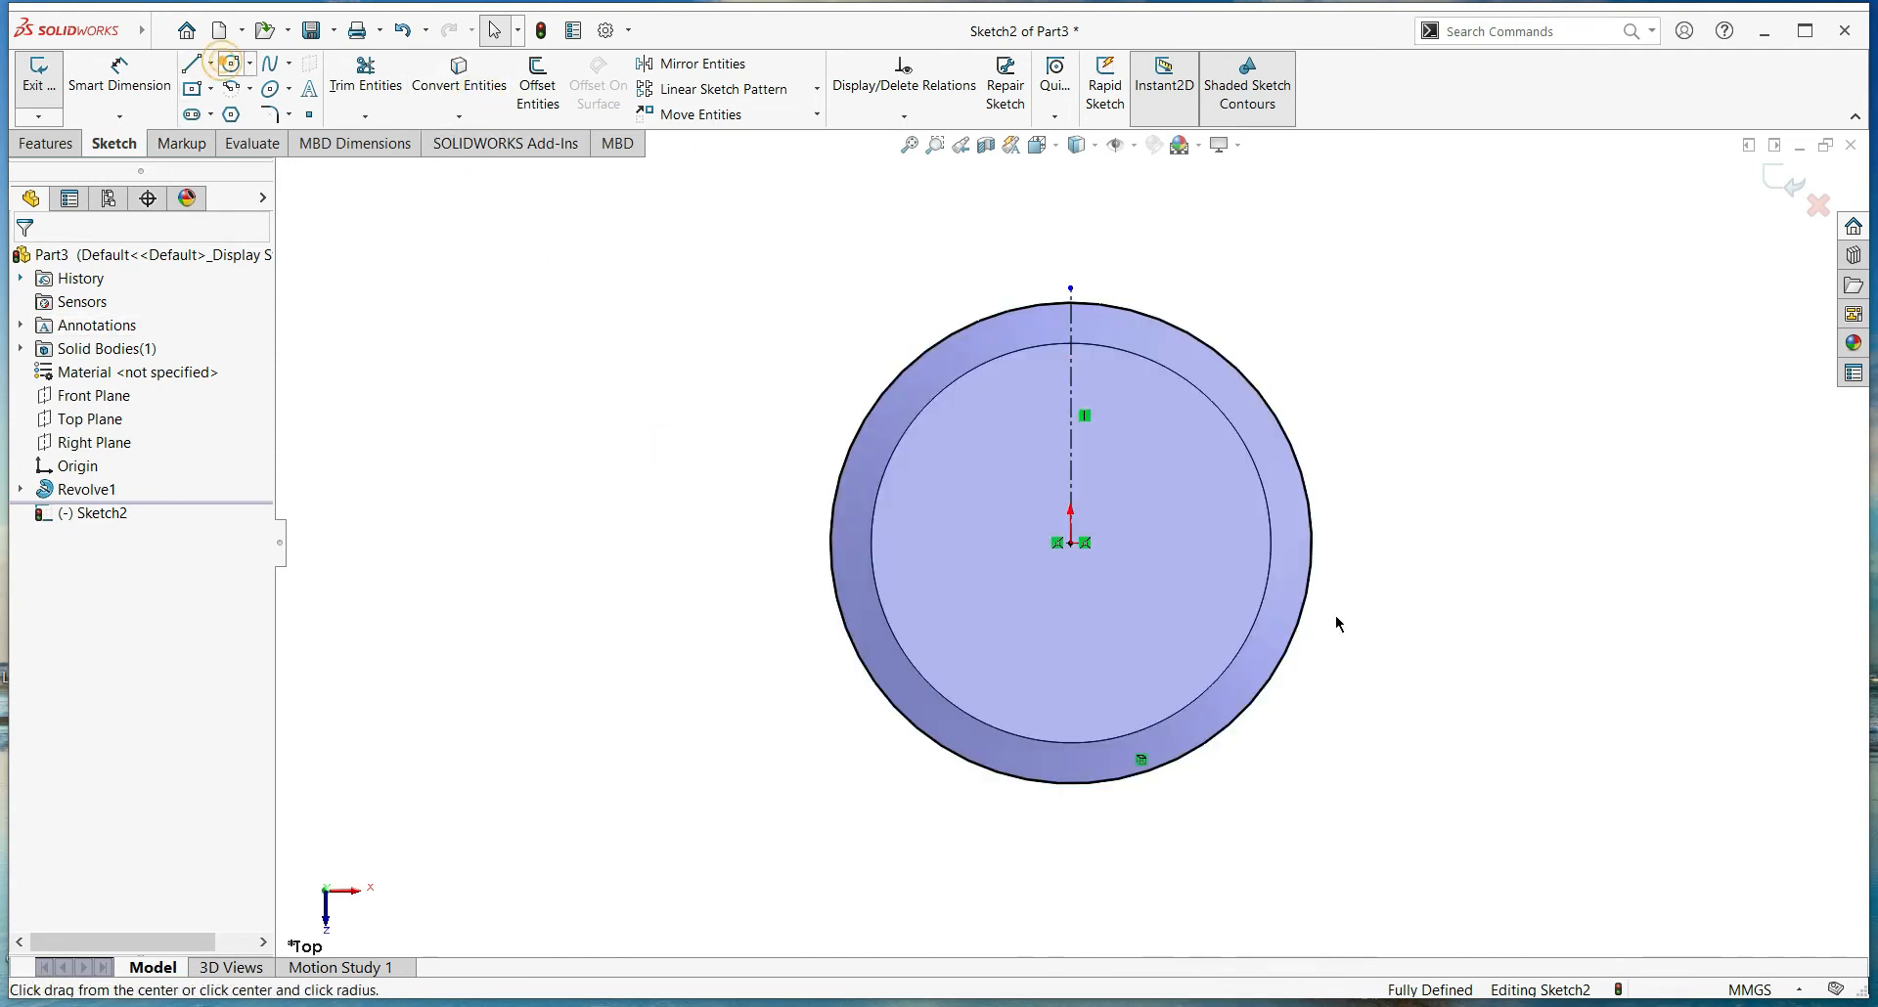
scroll(1091, 409, down, 3)
click(1097, 401)
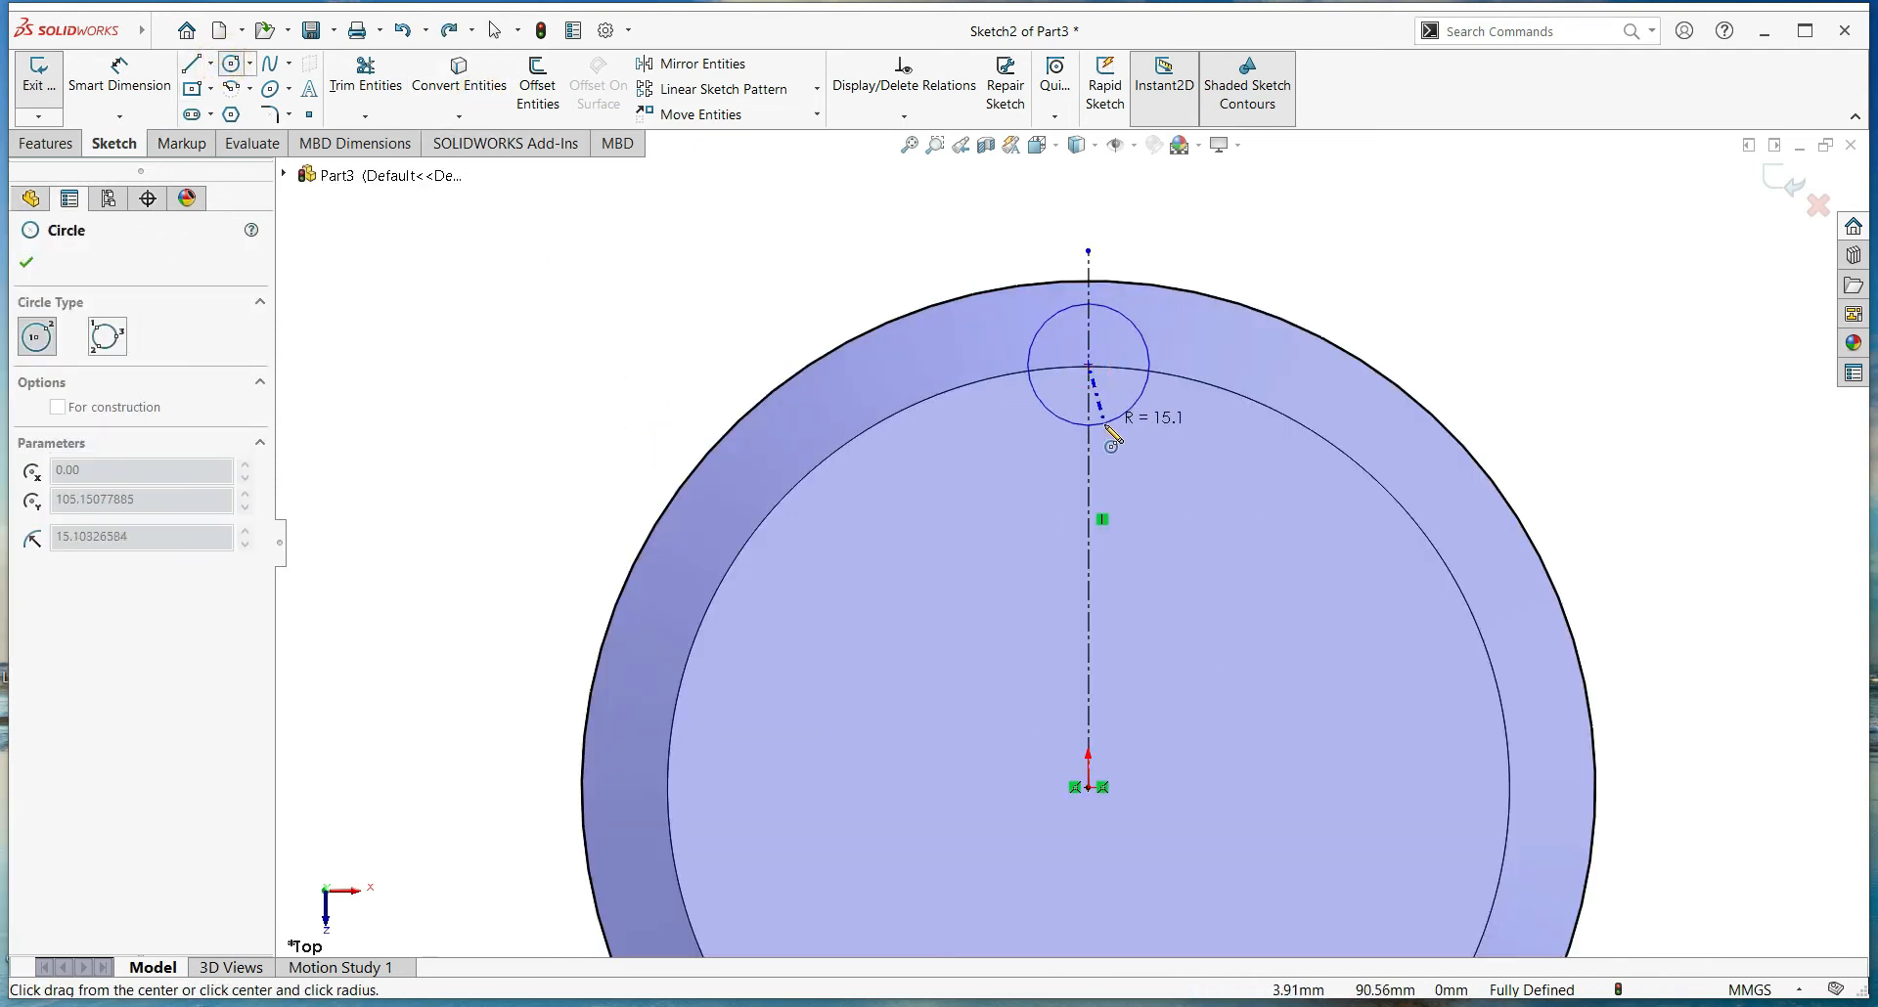
click(1106, 431)
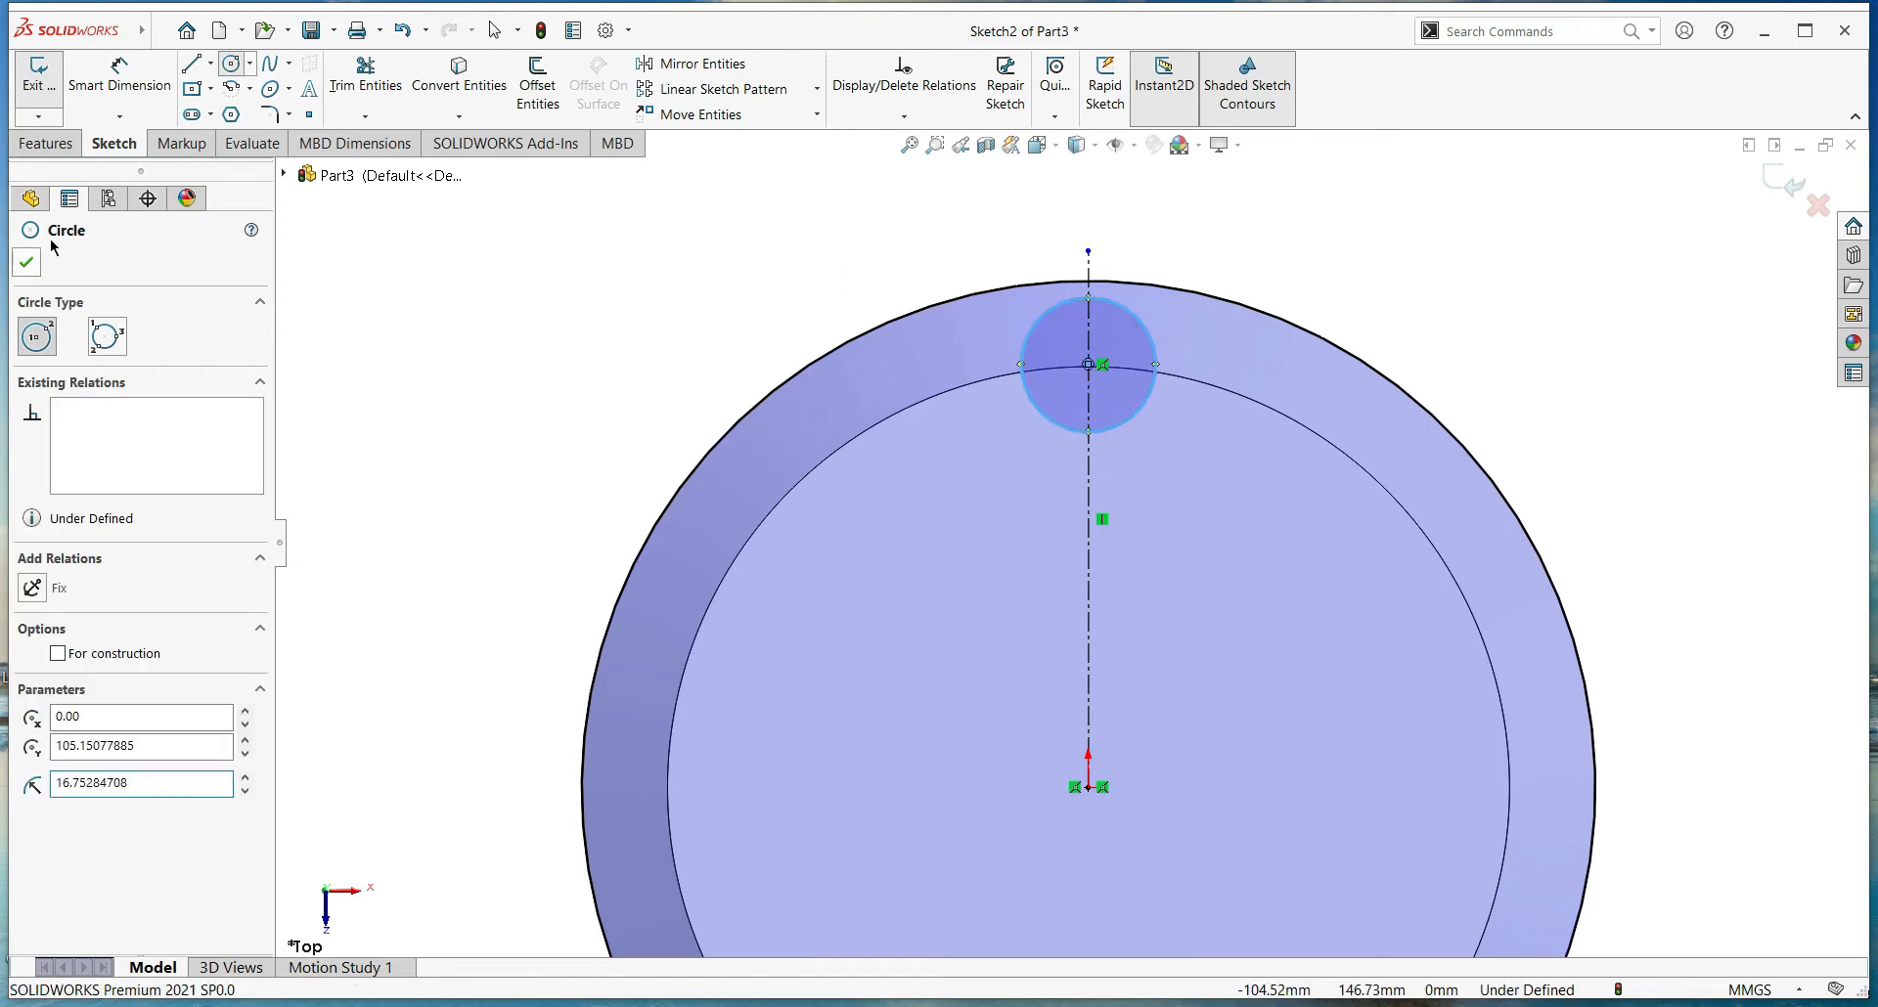
Draw two slanted lines about 31.8 mm long, running from either side of the small circle outward to the converted outer edge
click(191, 64)
click(1029, 398)
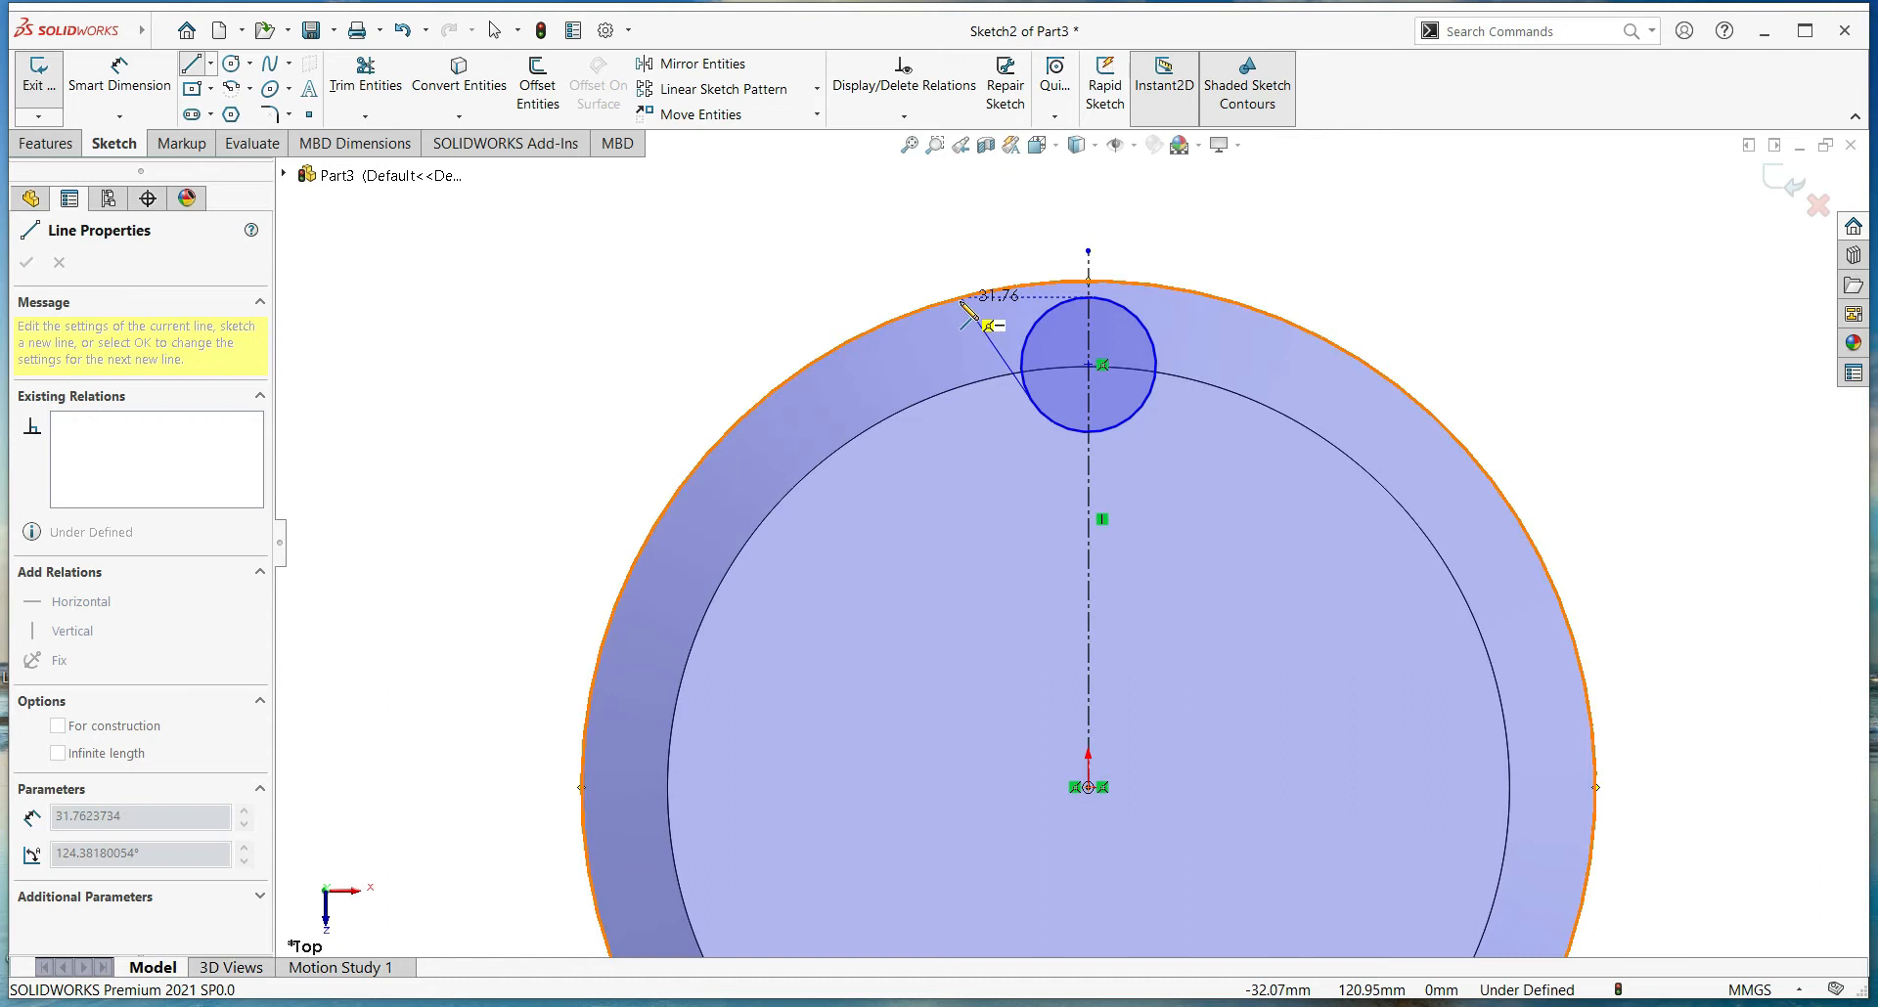
click(961, 286)
key(Escape)
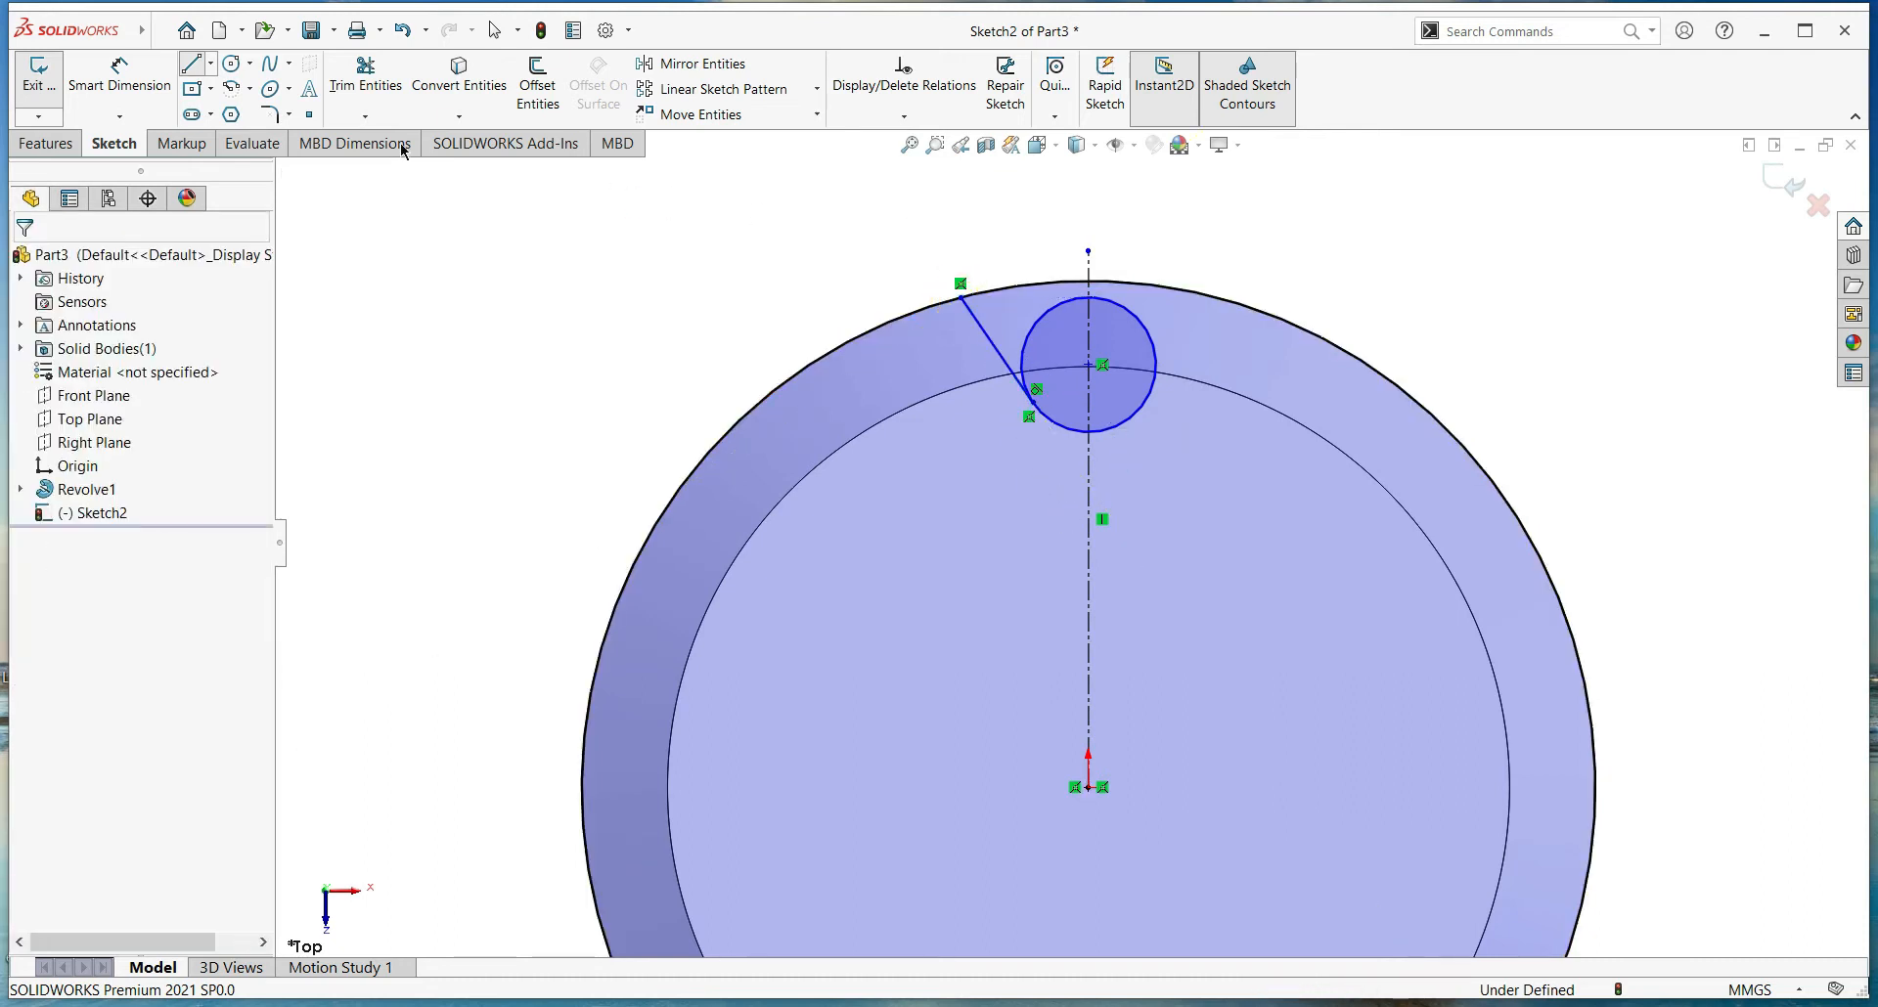
click(194, 65)
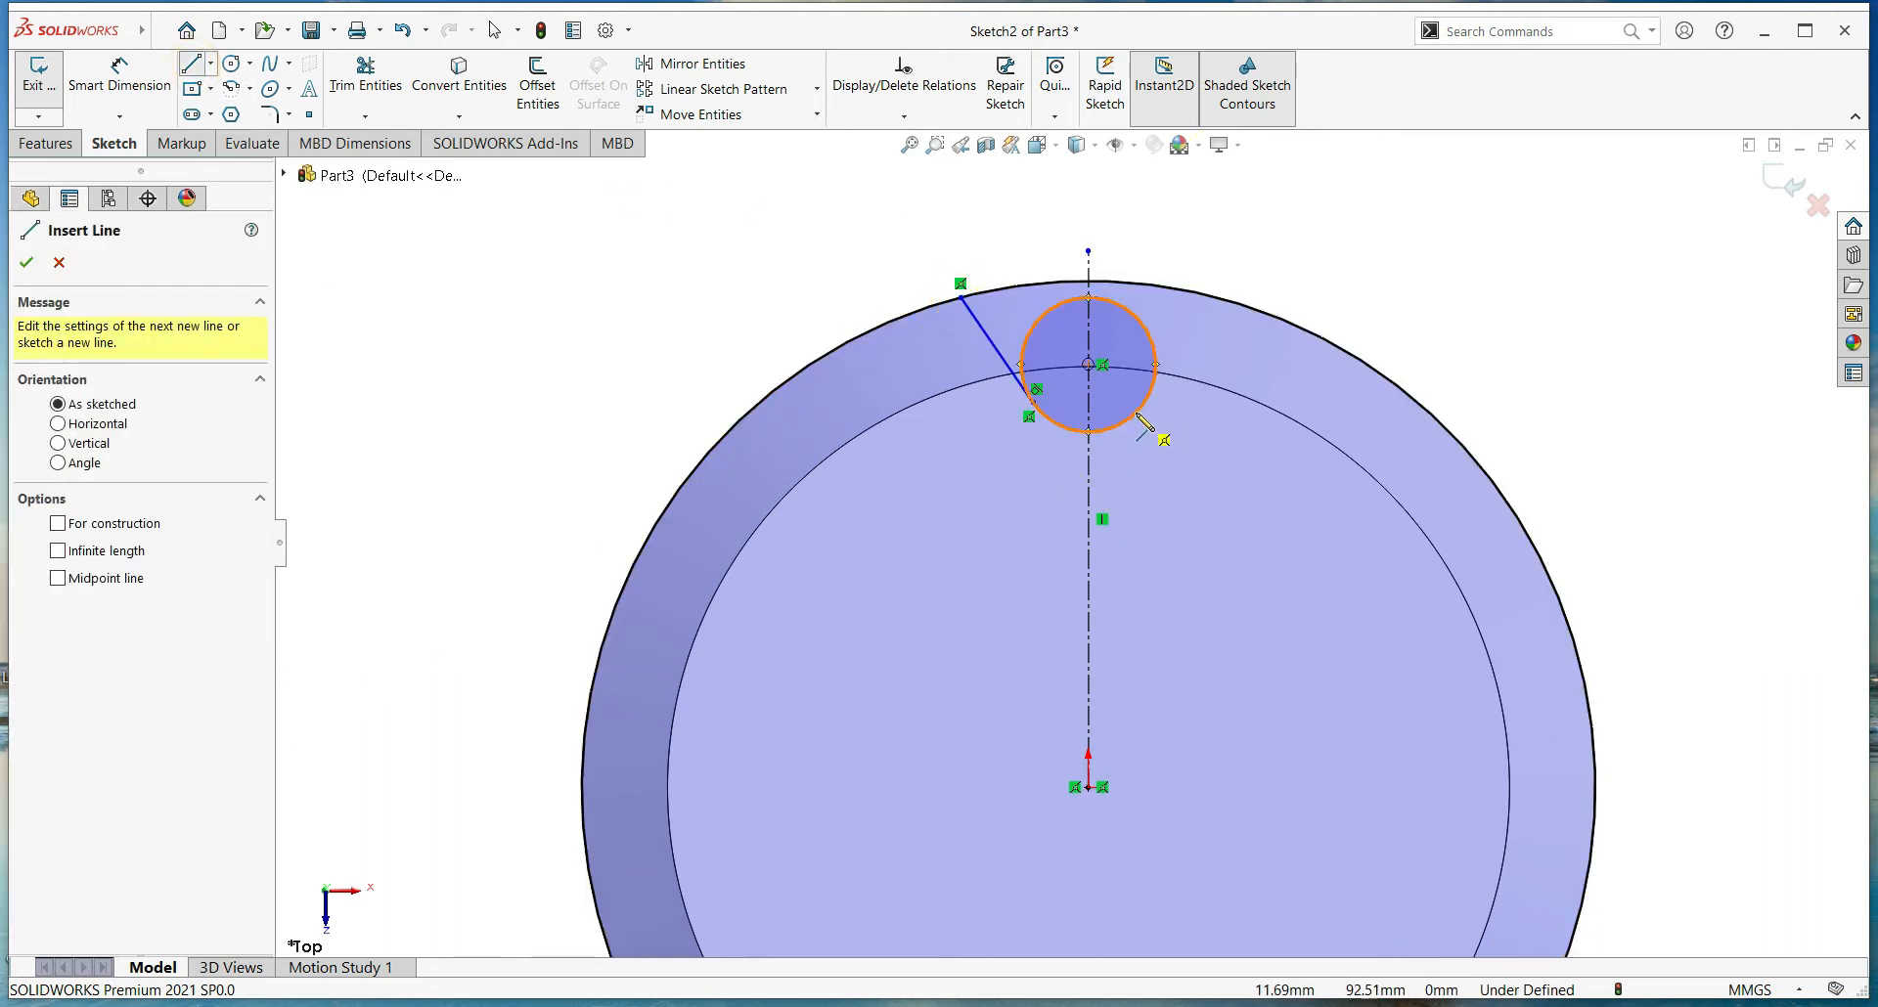
click(1150, 414)
click(1217, 285)
click(27, 266)
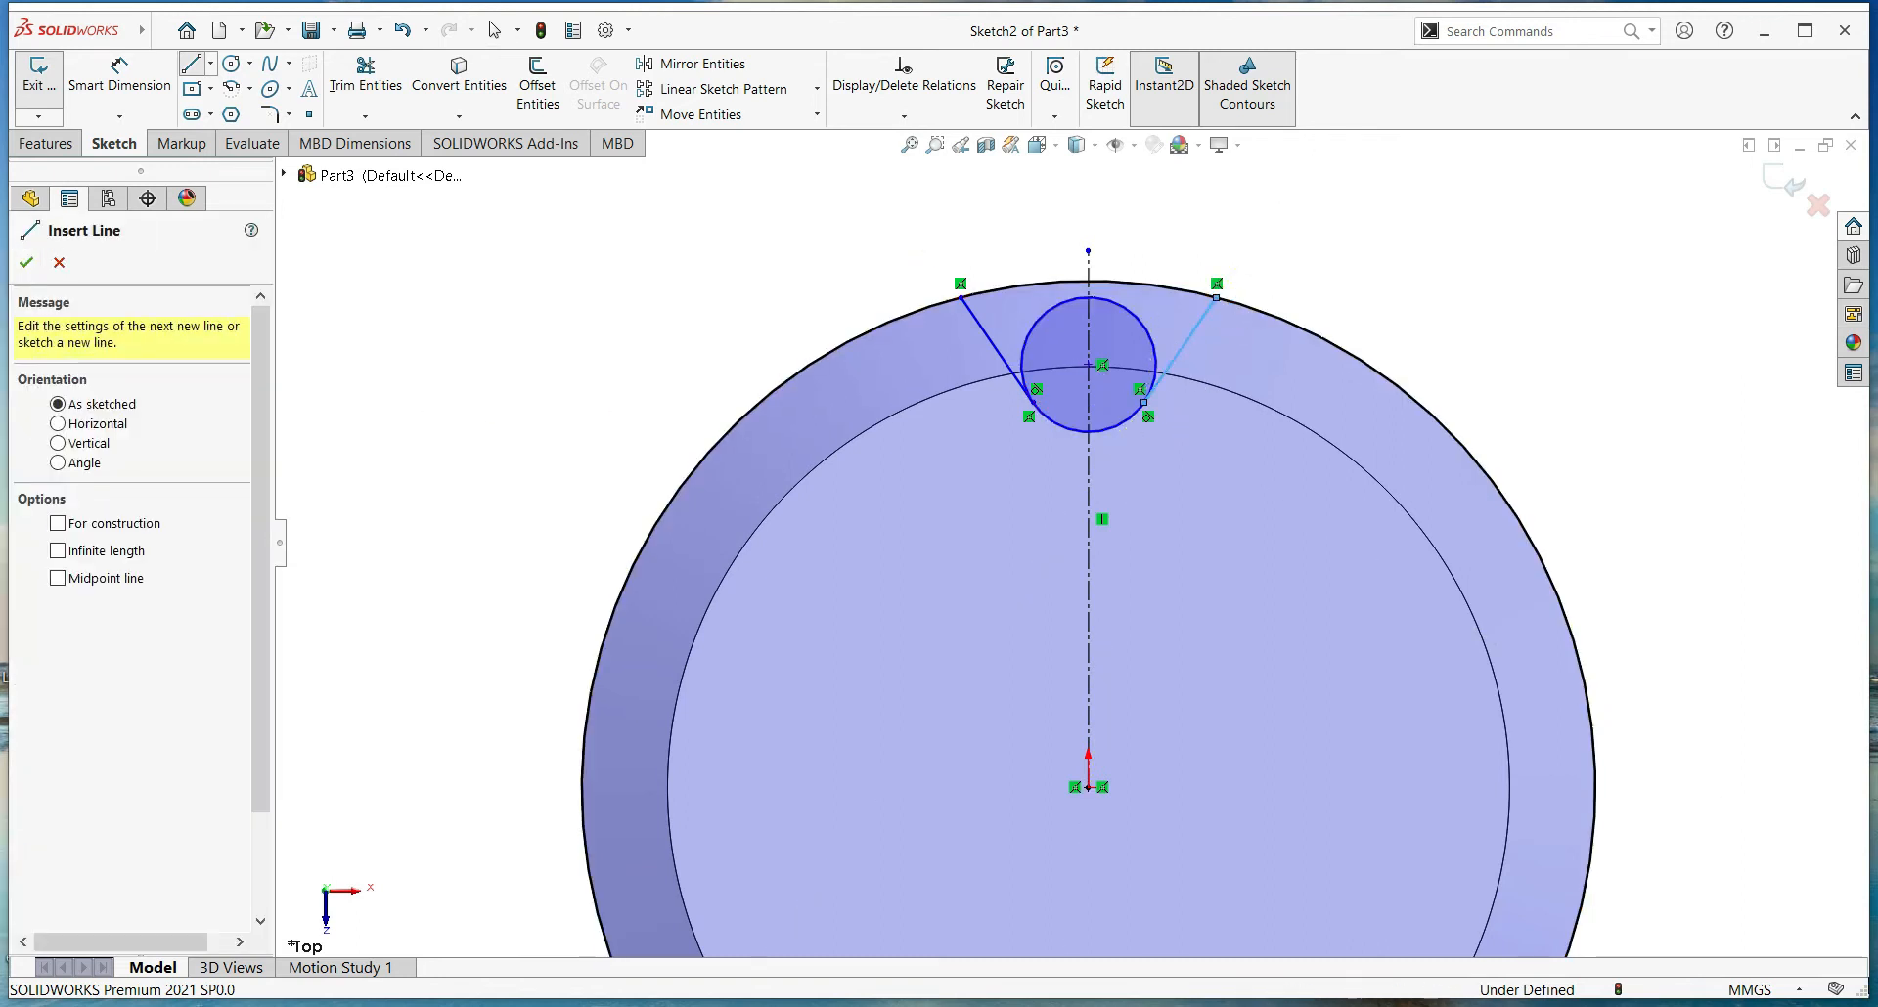
click(27, 262)
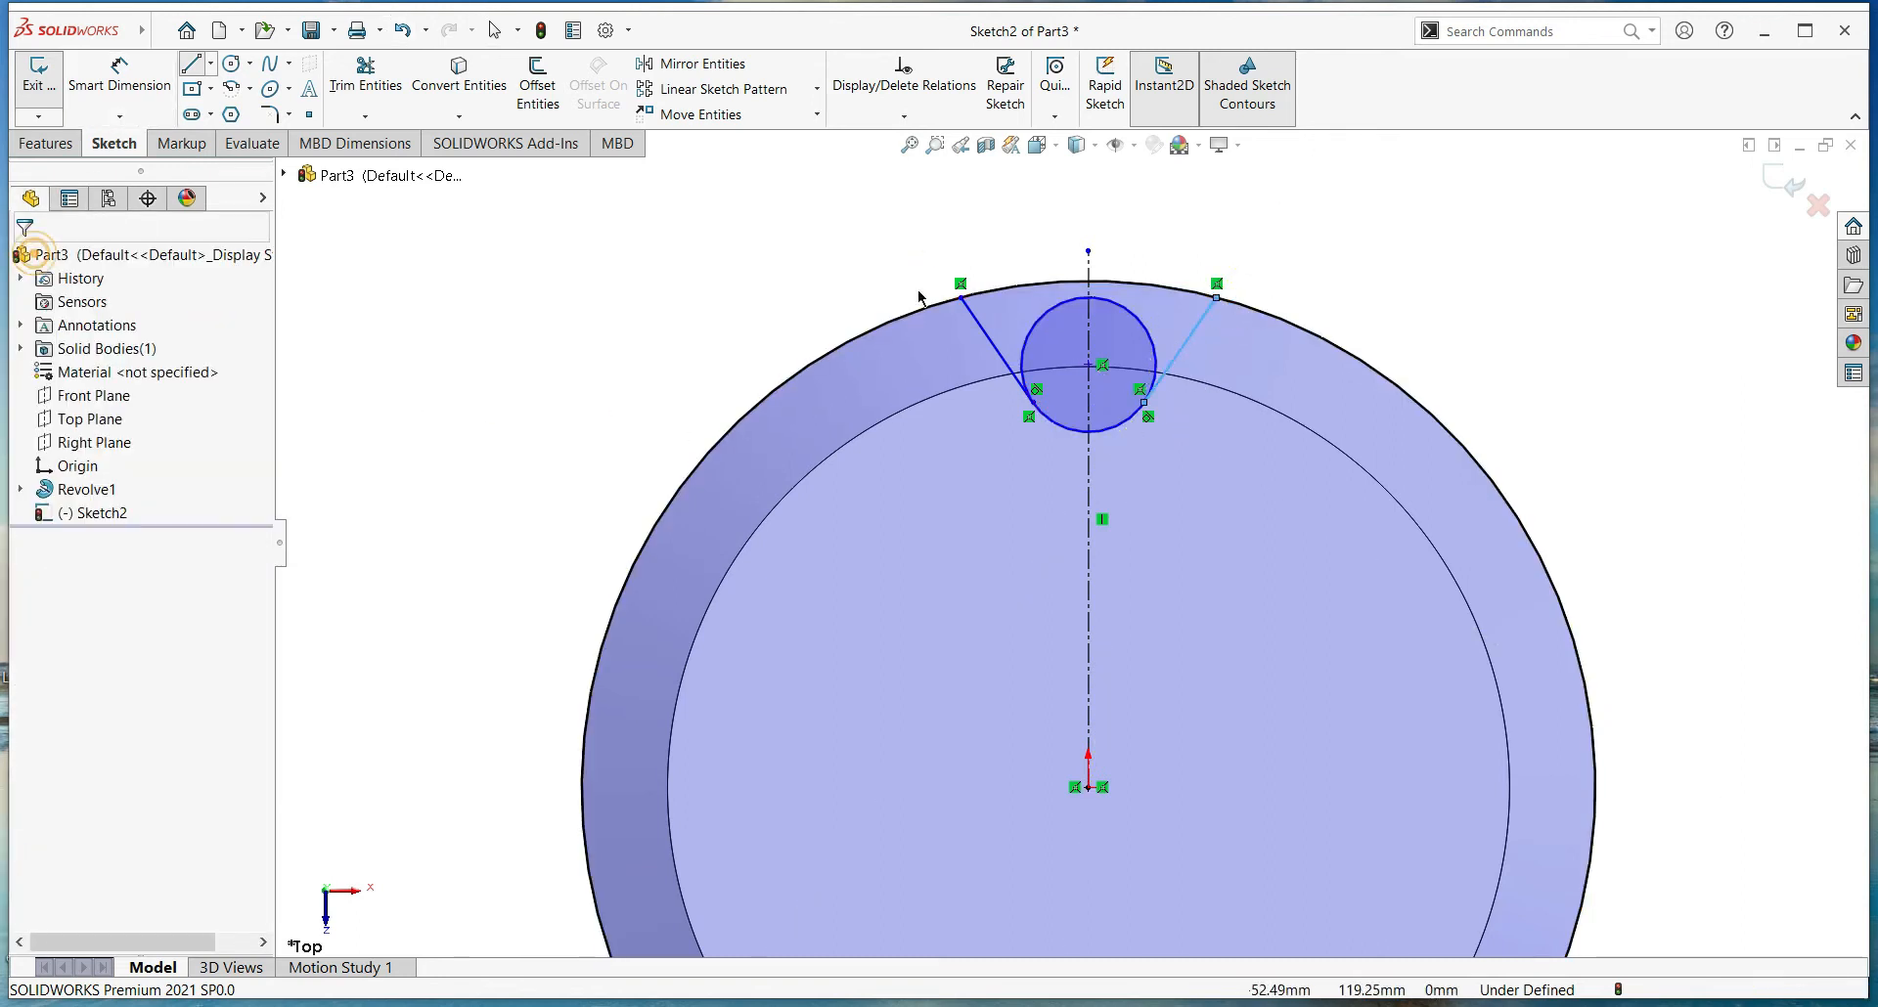
scroll(1027, 386, down, 4)
click(990, 329)
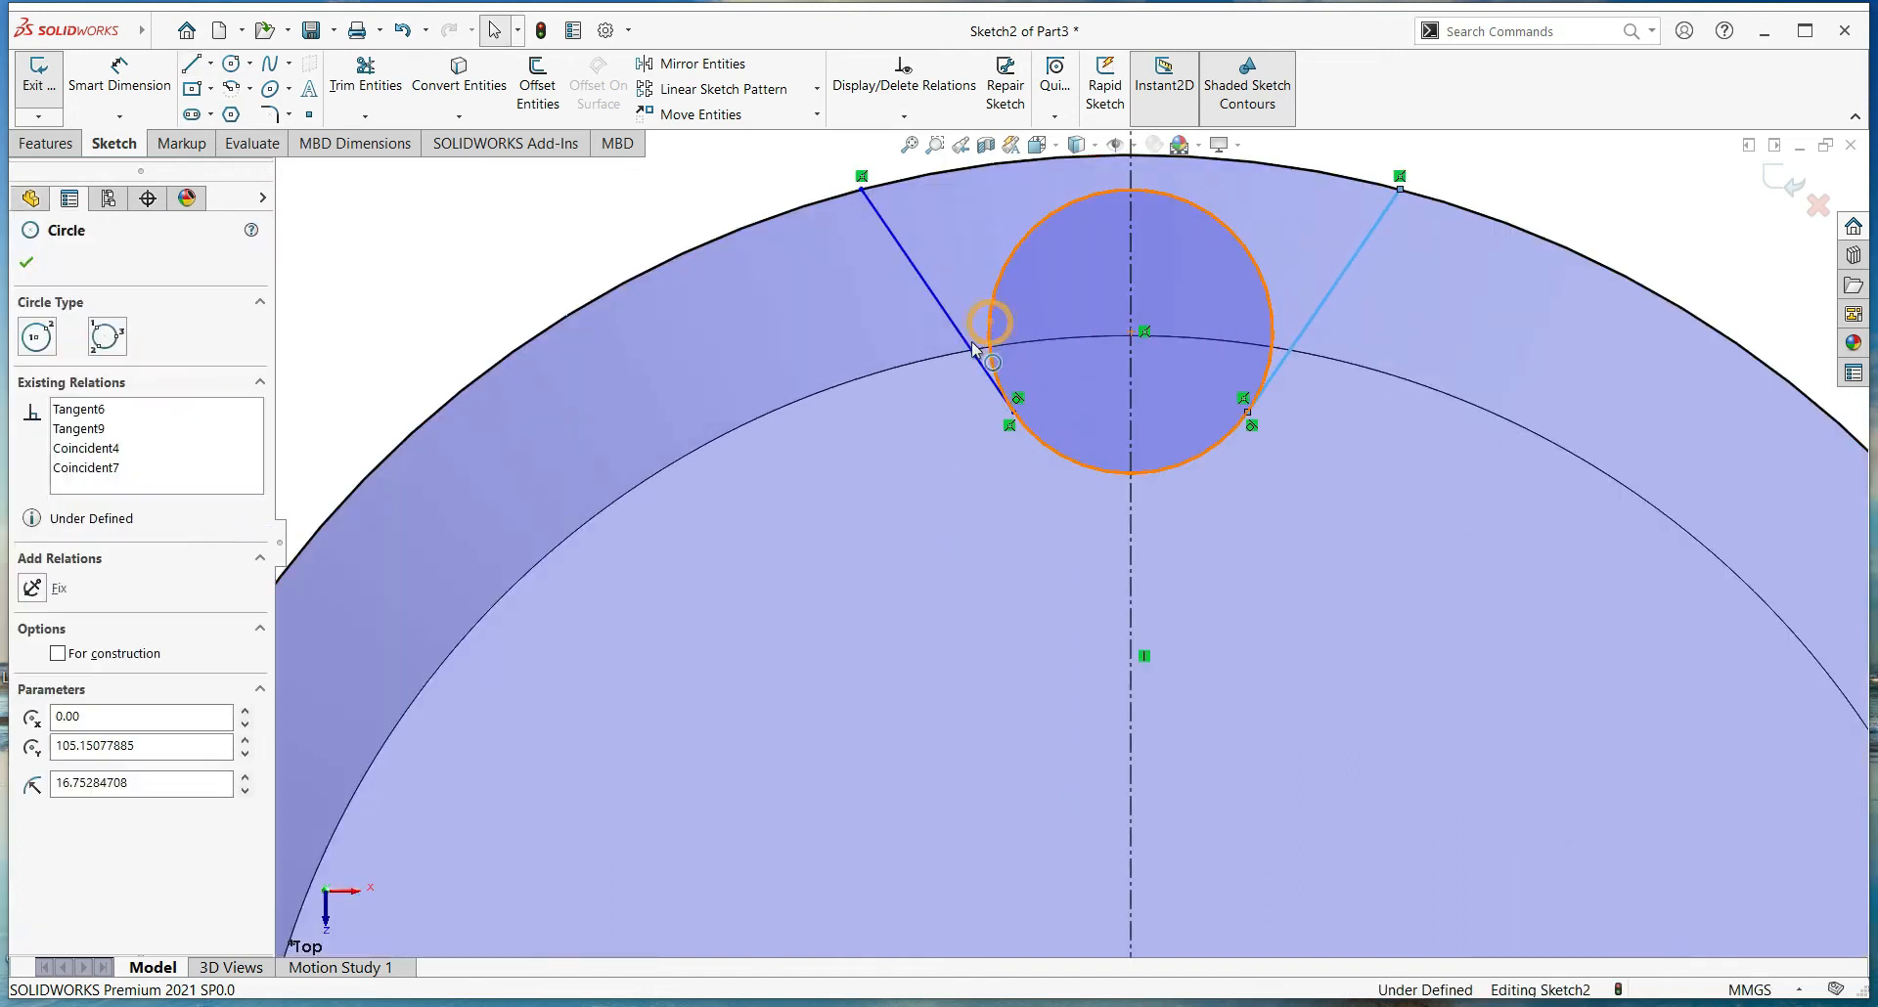
ctrl+click(966, 352)
ctrl+click(973, 352)
click(26, 262)
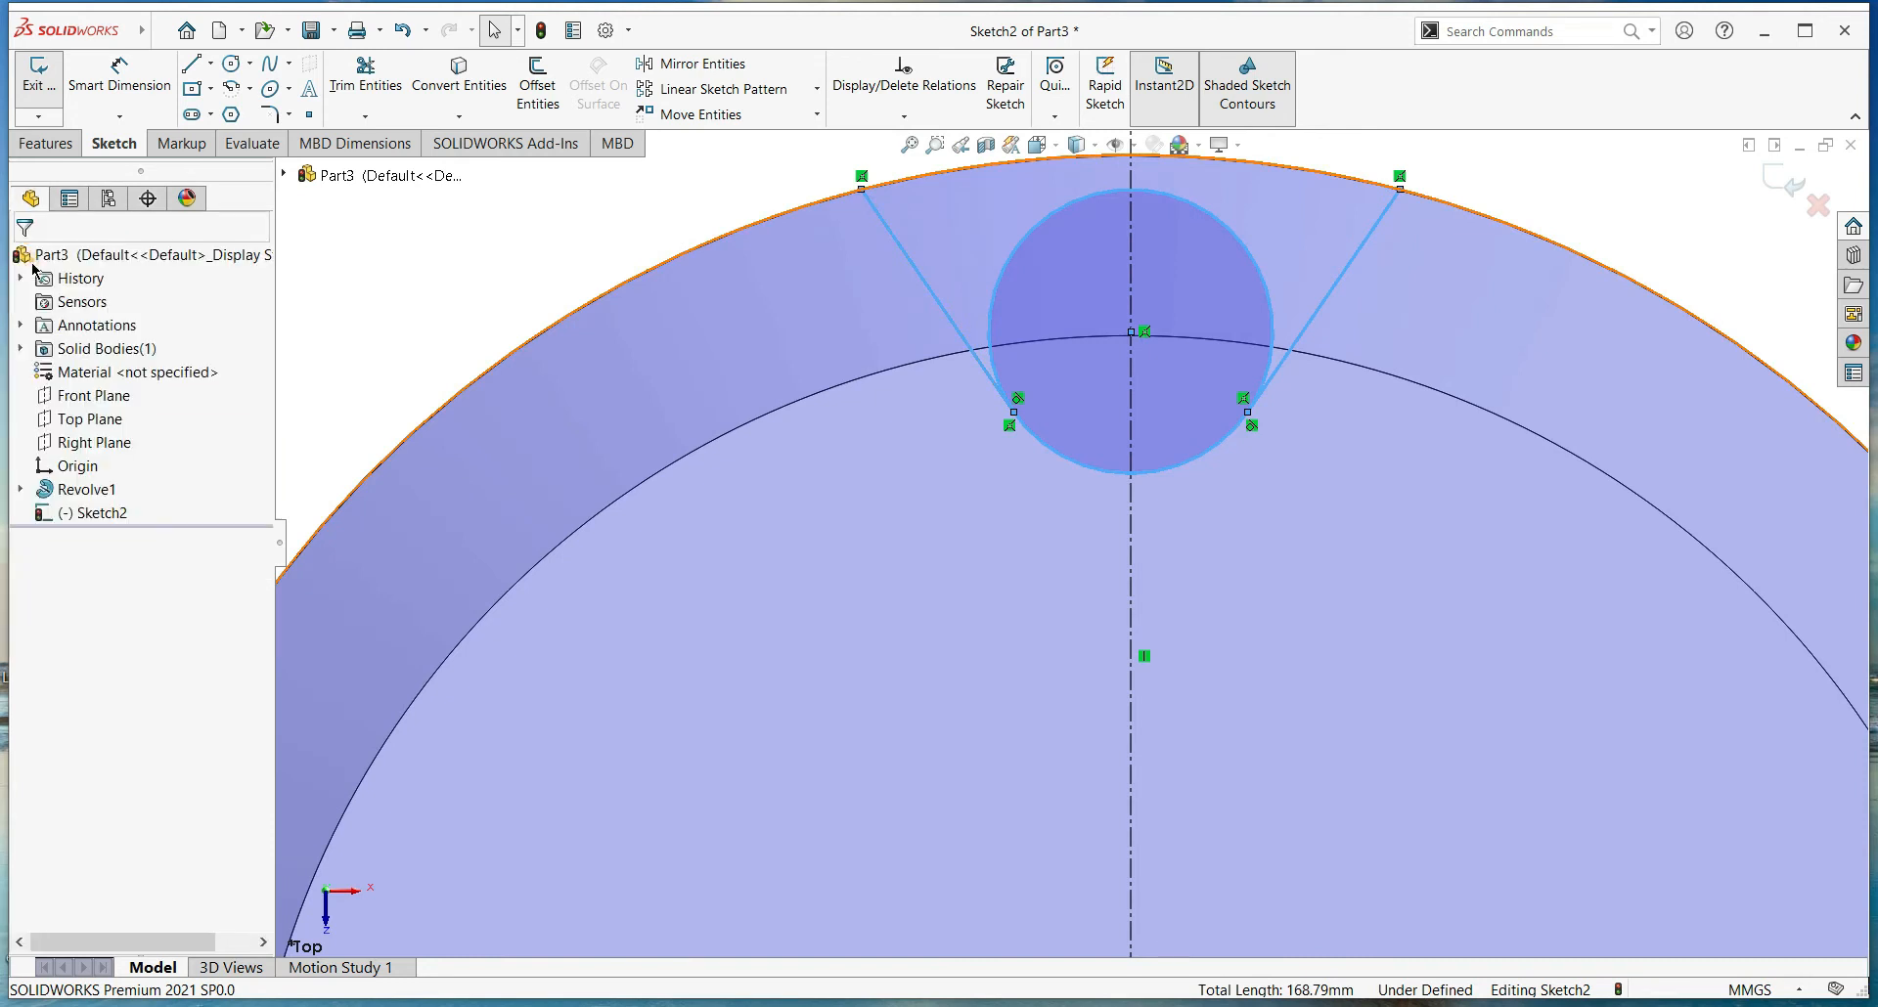
Apply a tangent relation between the small circle and each of the two slanted lines
click(967, 325)
ctrl+click(990, 326)
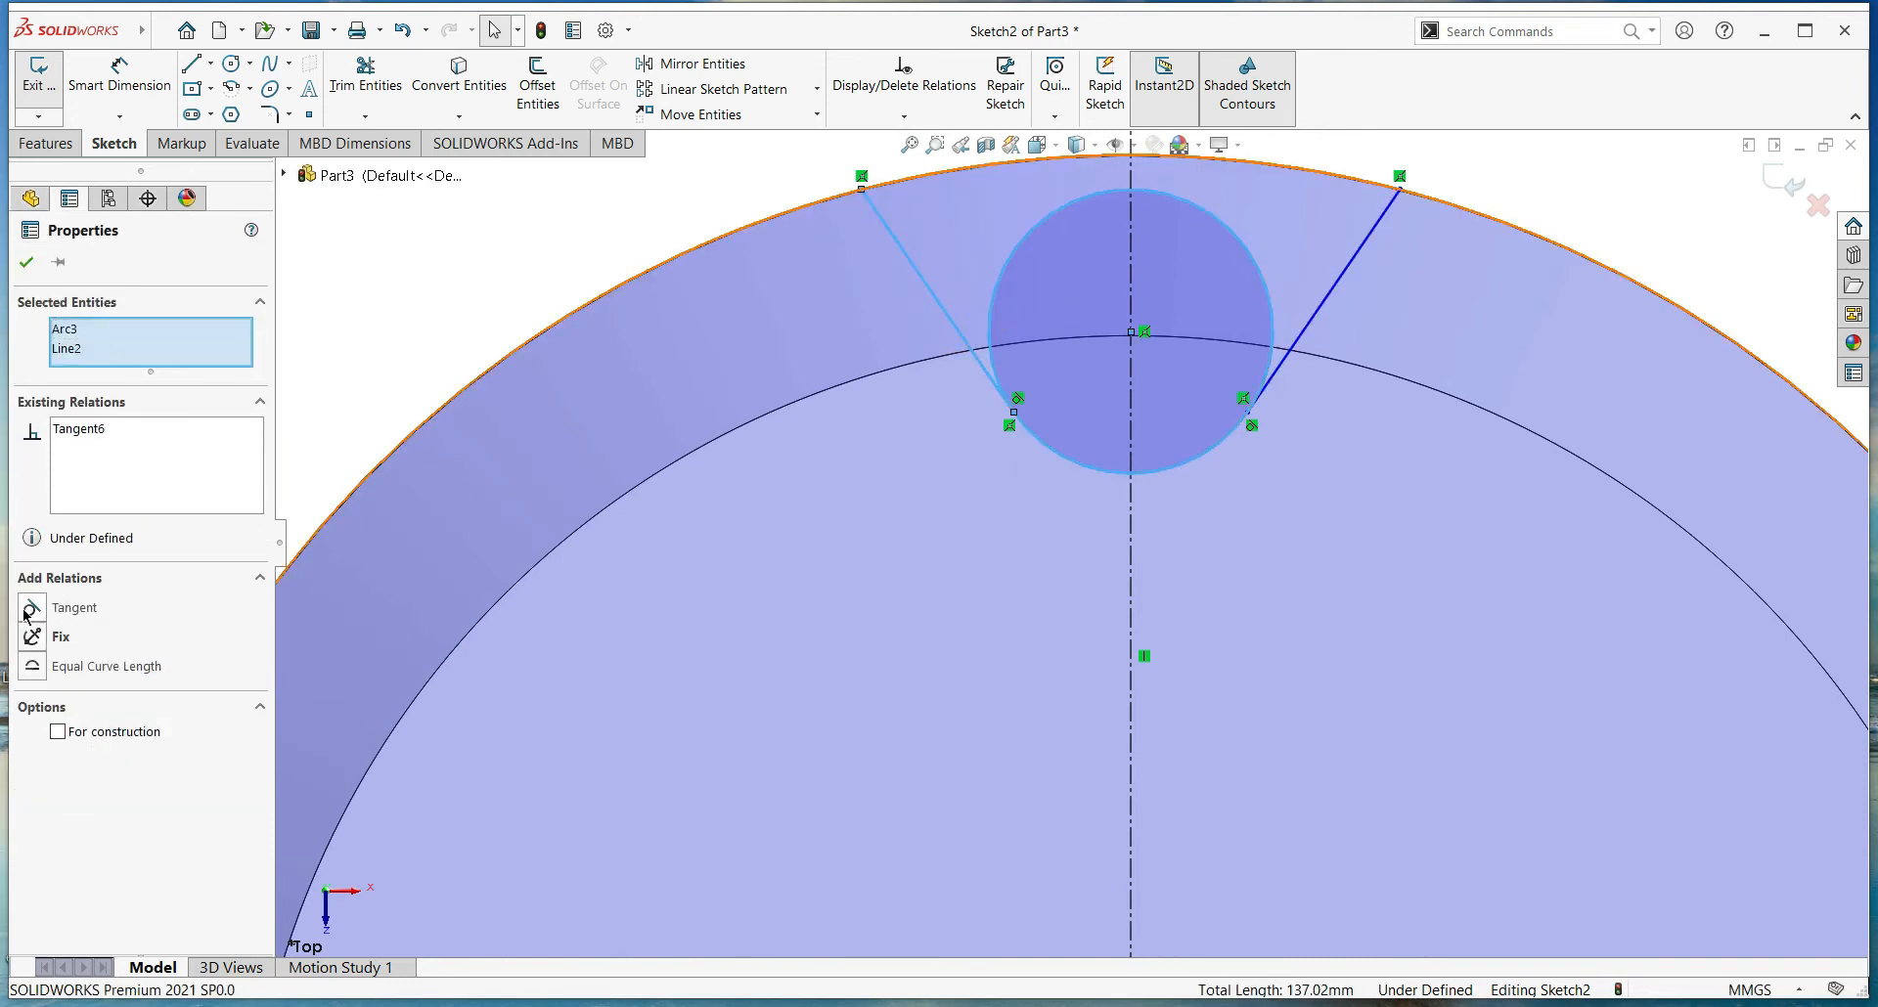
click(27, 262)
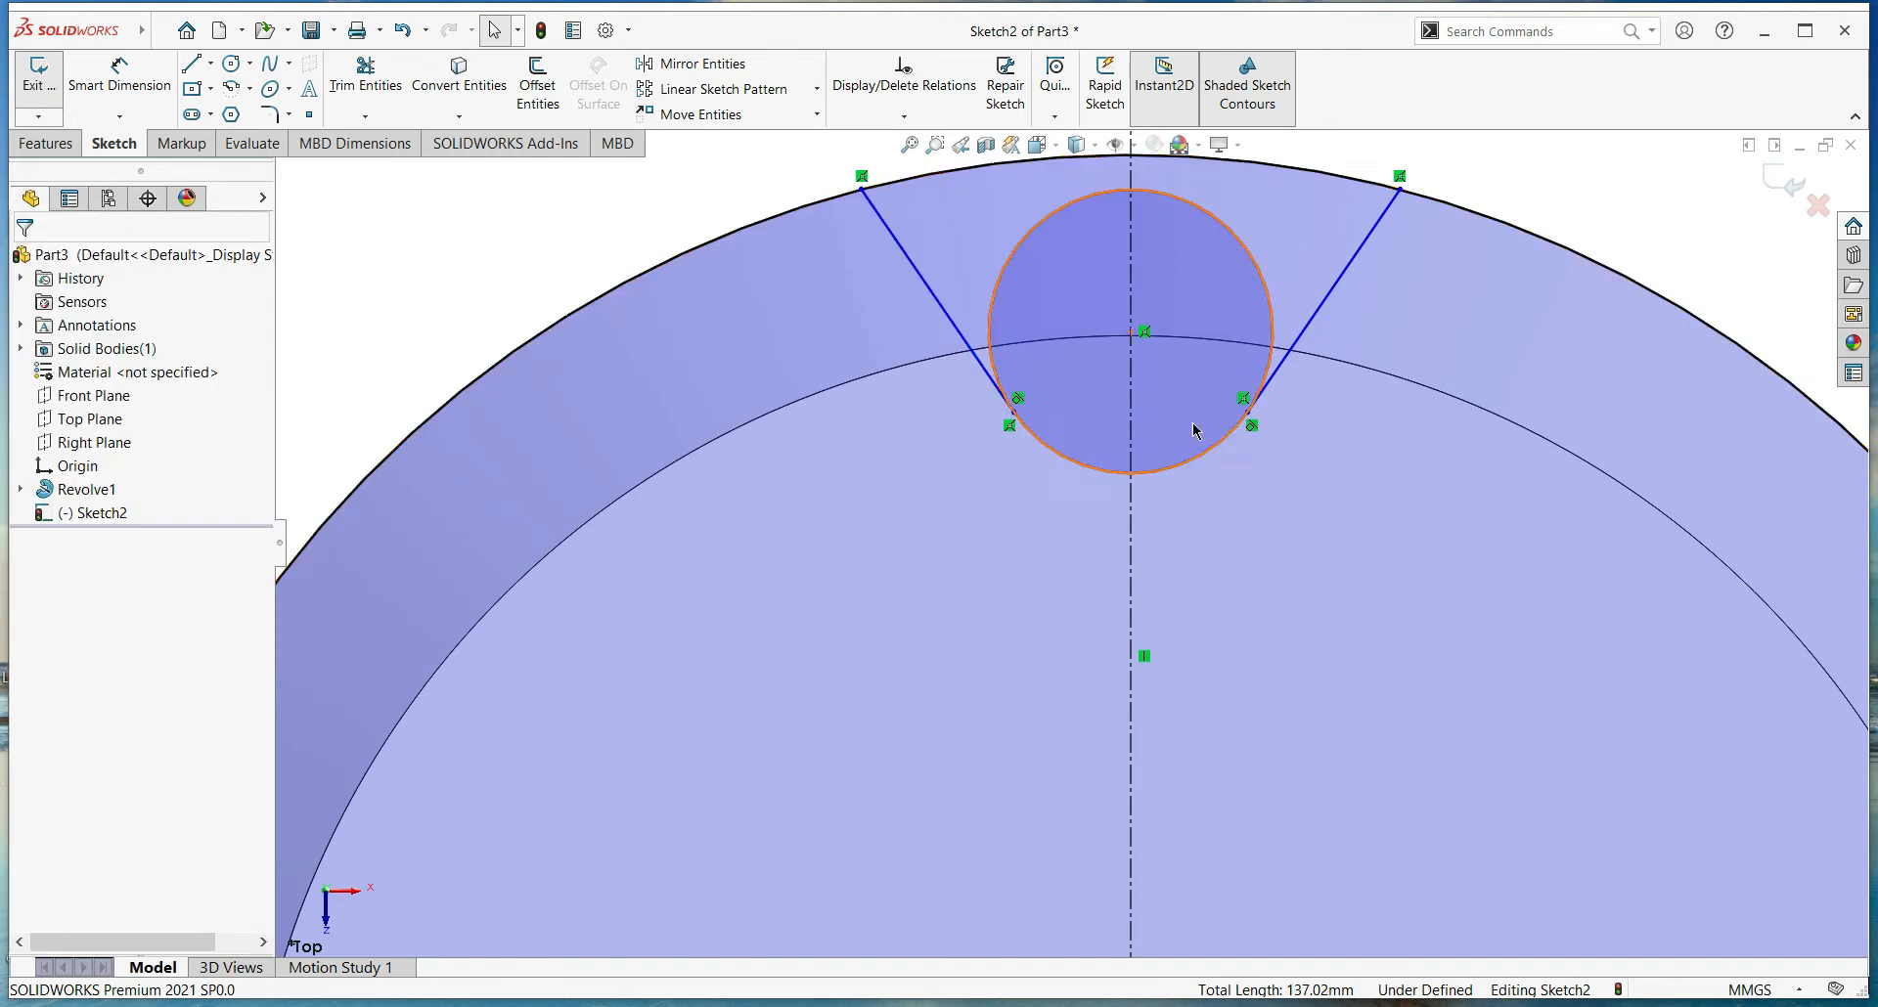
click(1280, 342)
ctrl+click(1271, 355)
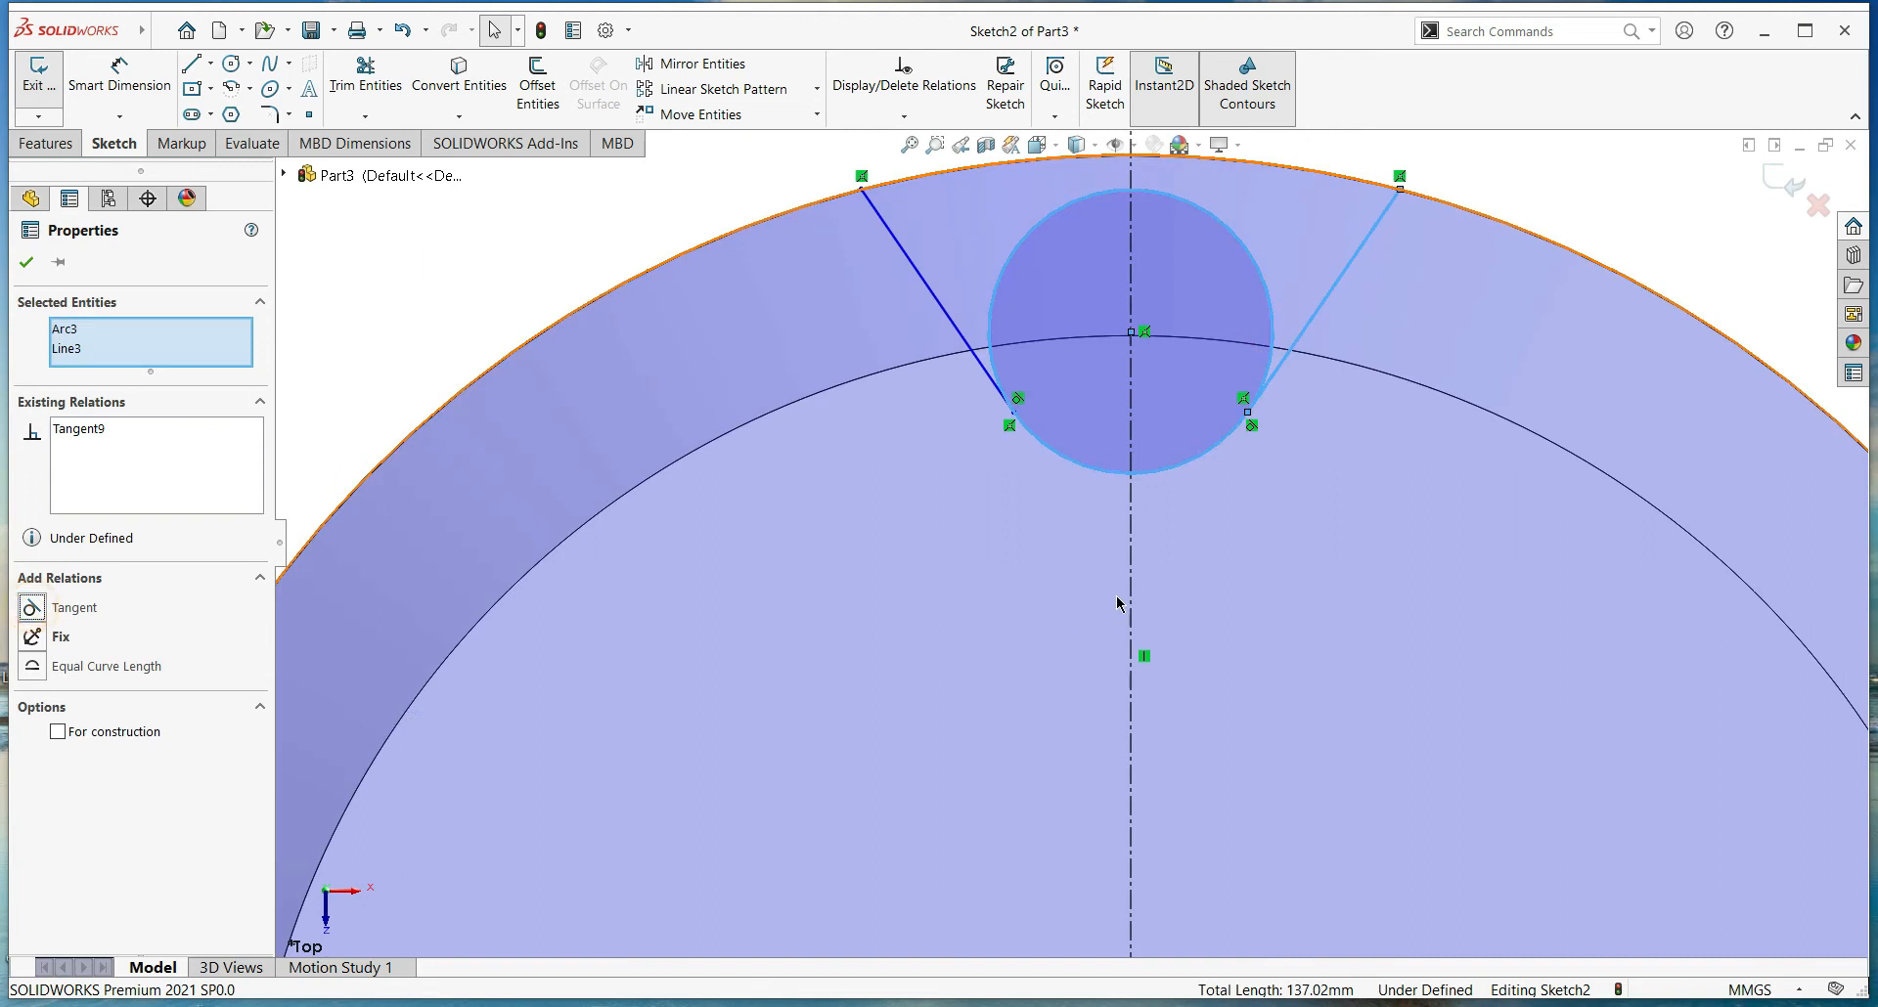
scroll(1076, 544, up, 2)
click(26, 261)
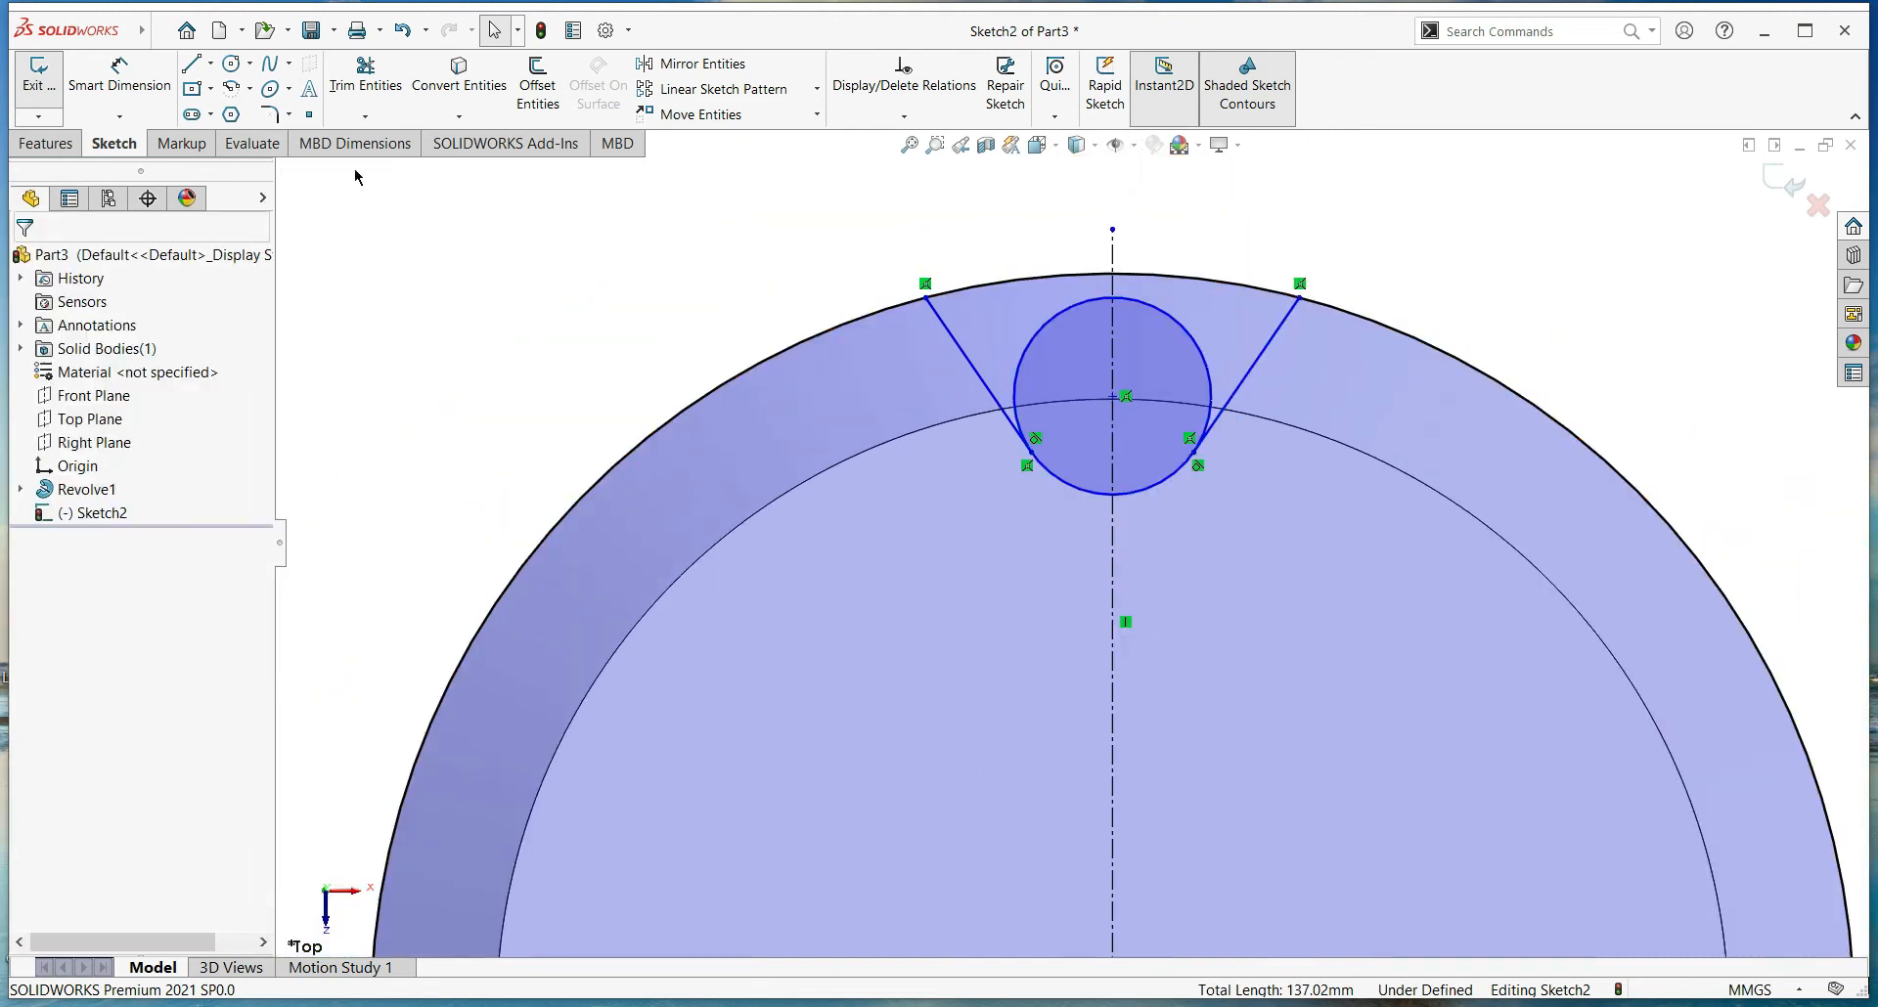
Trim away the outer part of the small circle, keeping only the arc that joins the inner ends of the slanted lines
drag(1024, 323, 1037, 354)
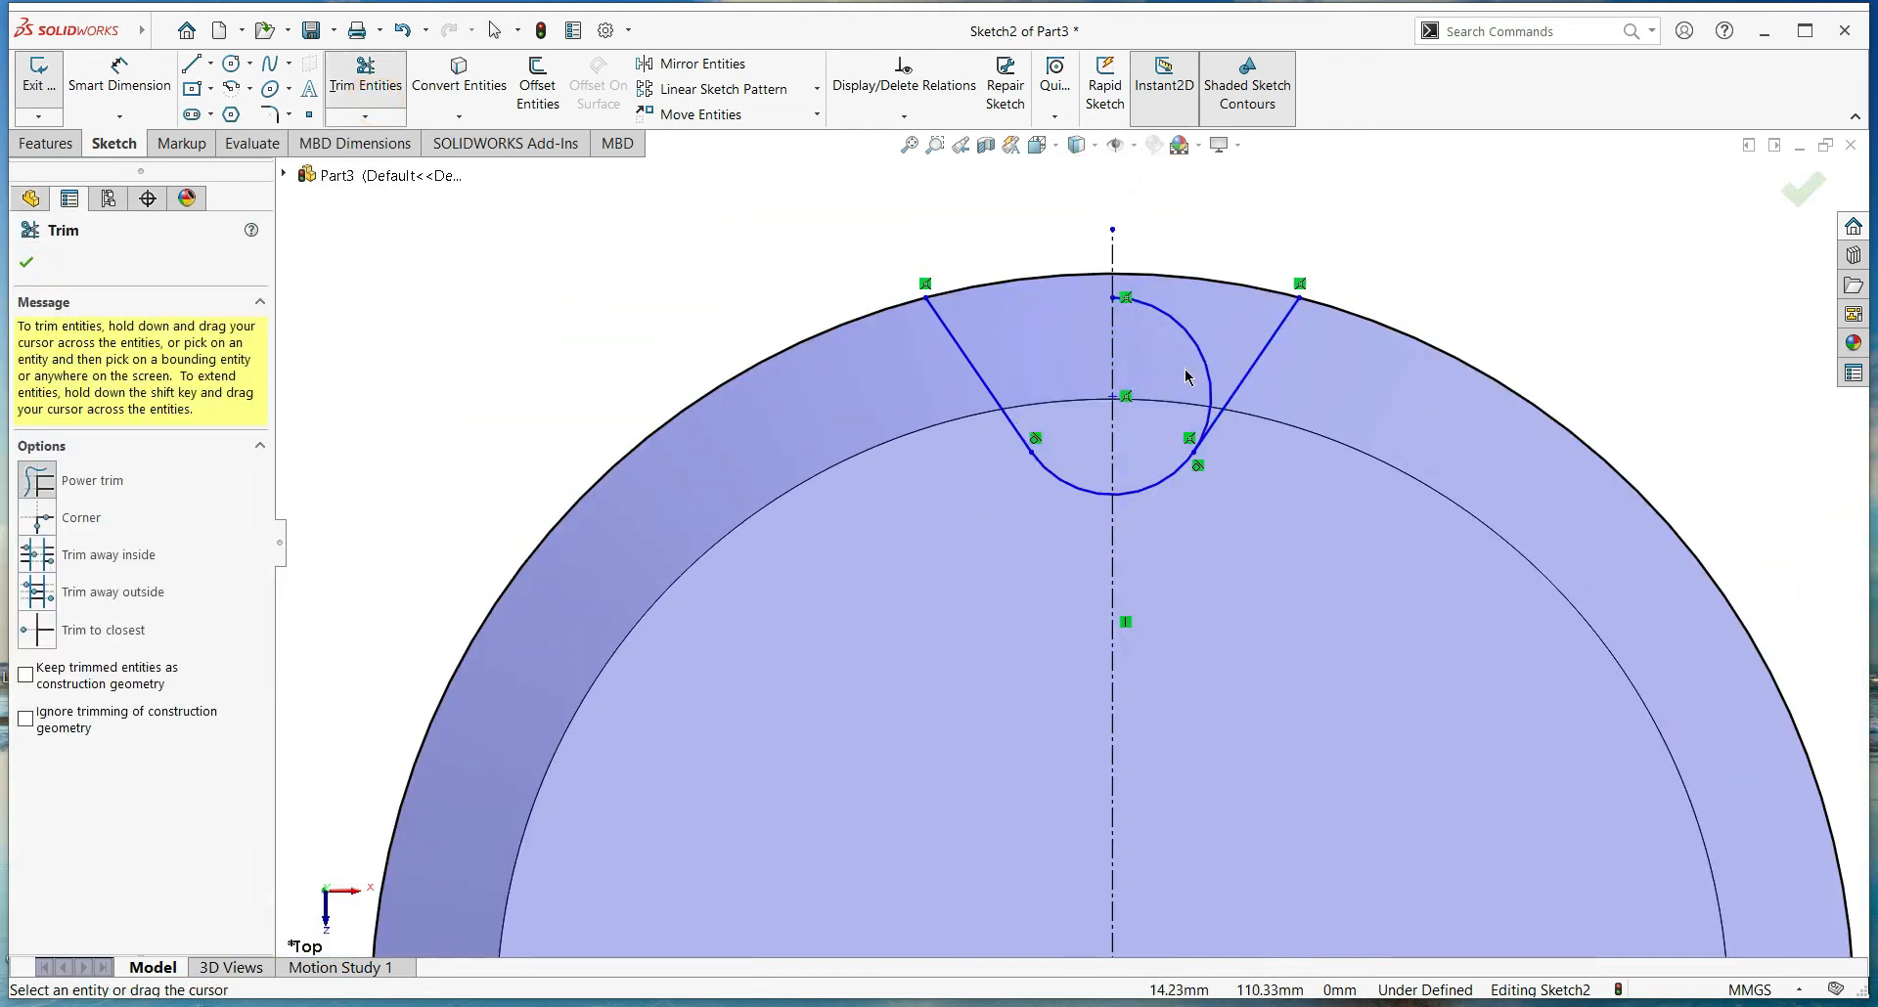
click(37, 273)
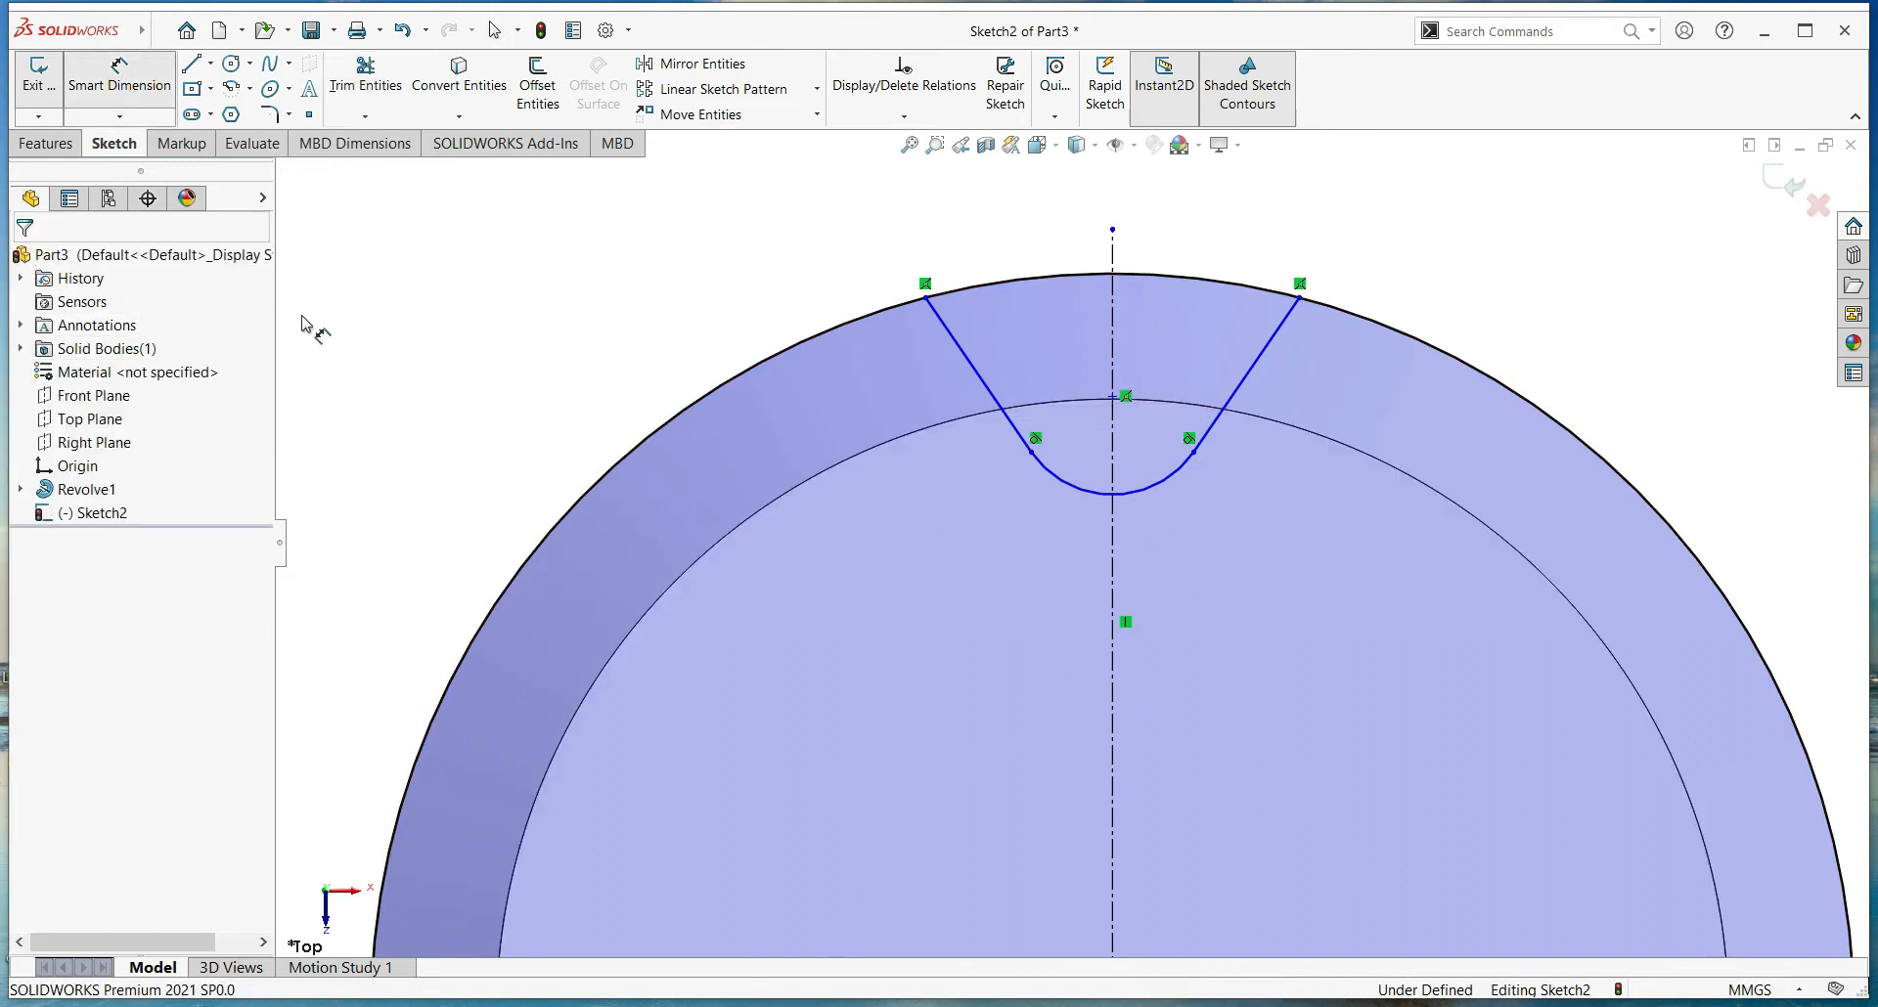
key(Escape)
Make the two slanted lines of the notch profile equal in length
click(976, 370)
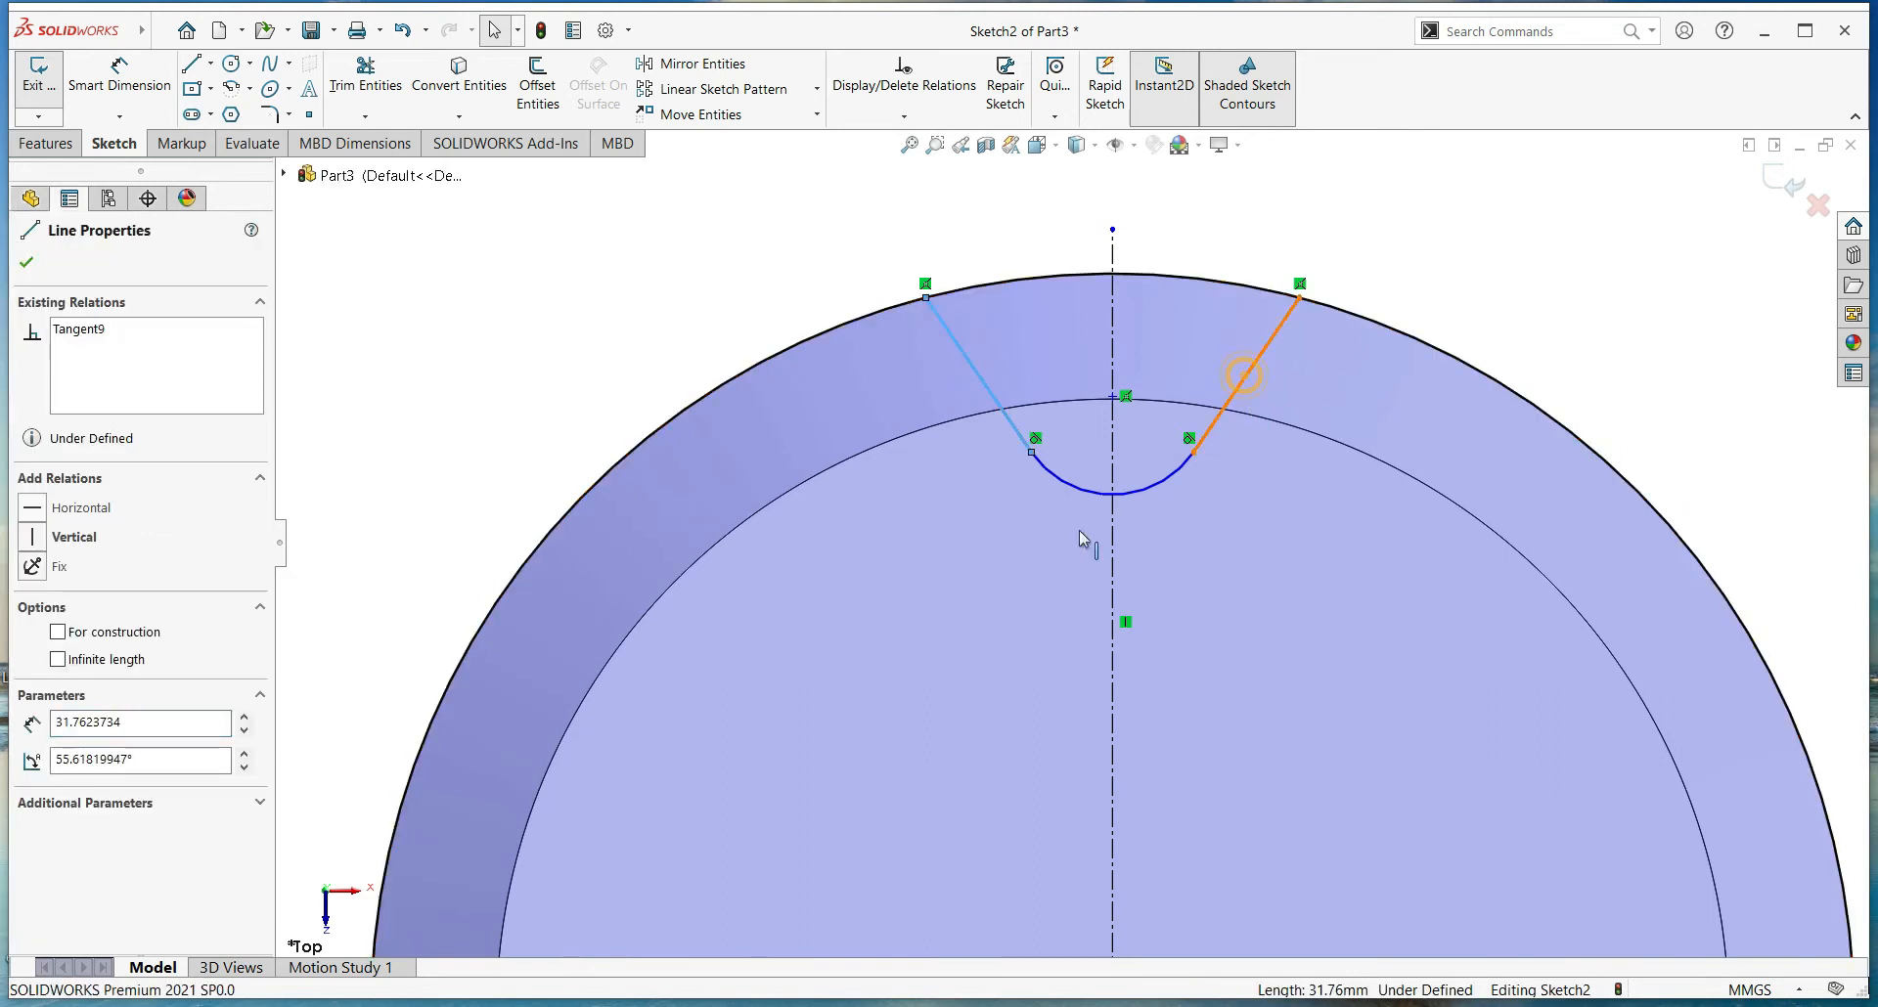
ctrl+click(1244, 375)
click(32, 754)
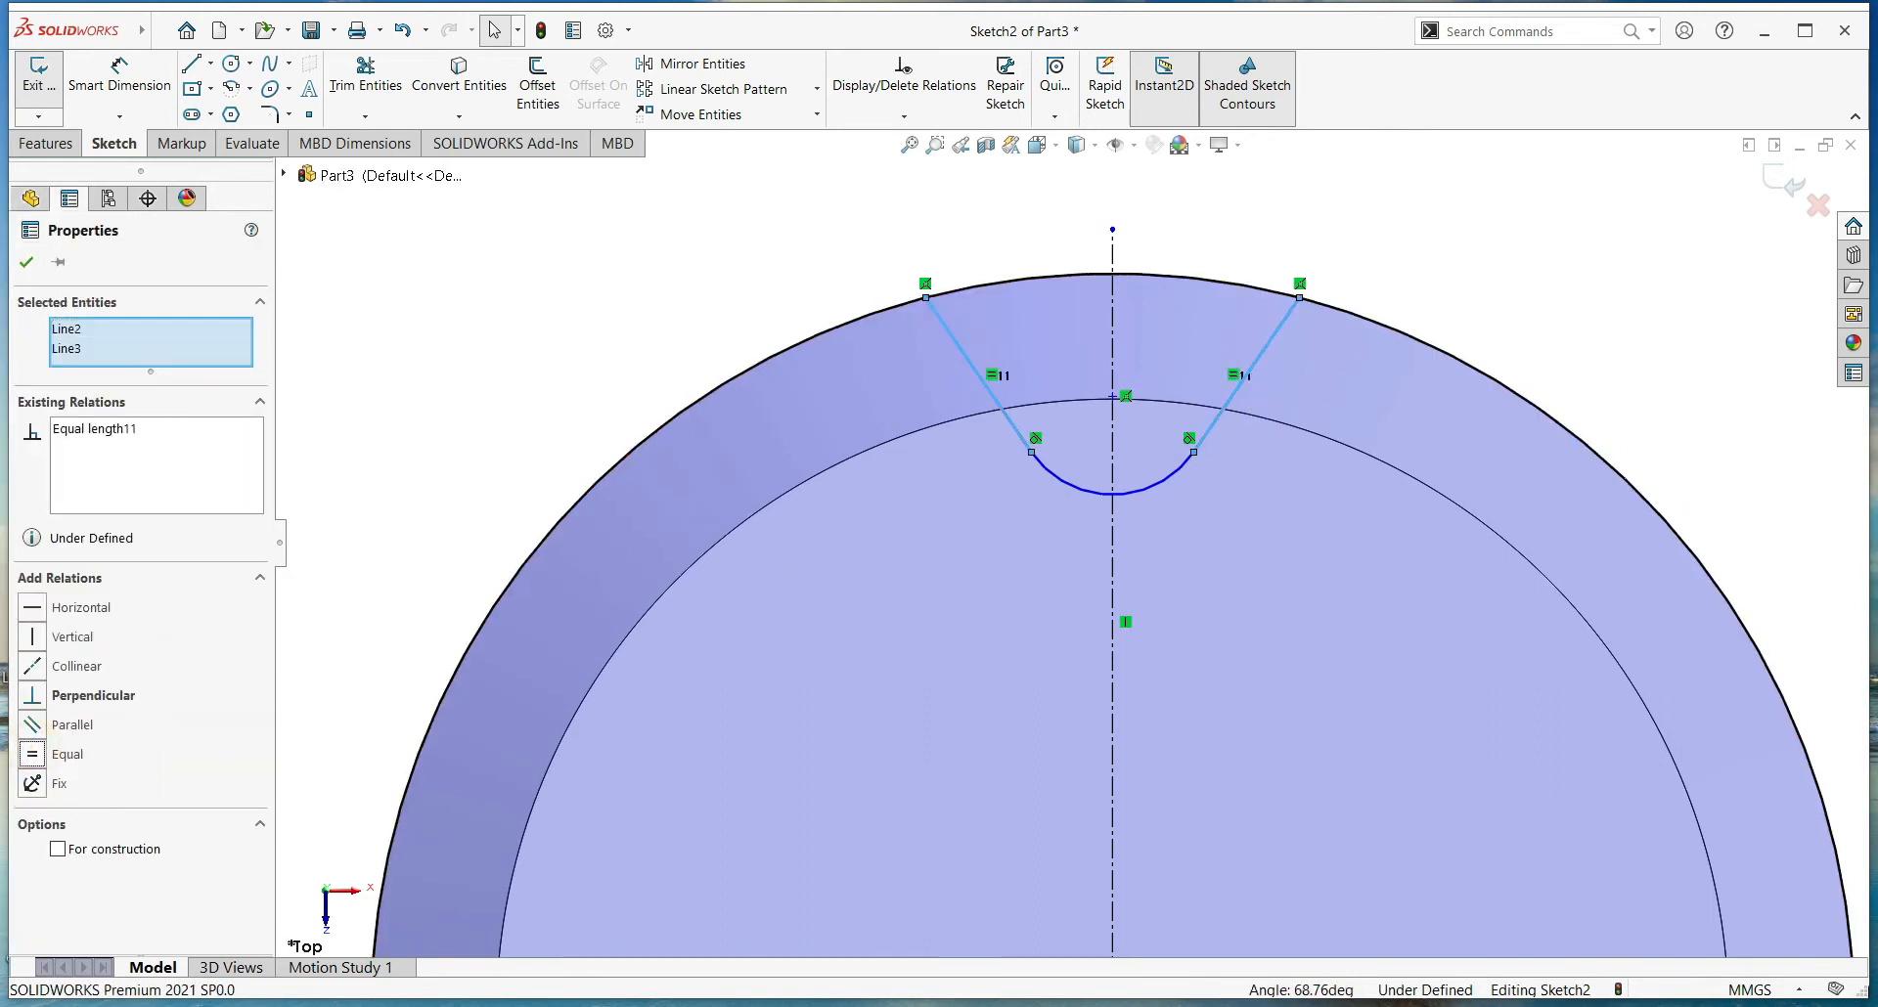
click(26, 262)
Dimension the angle between the vertical centerline and the left slanted line as 30°
click(157, 90)
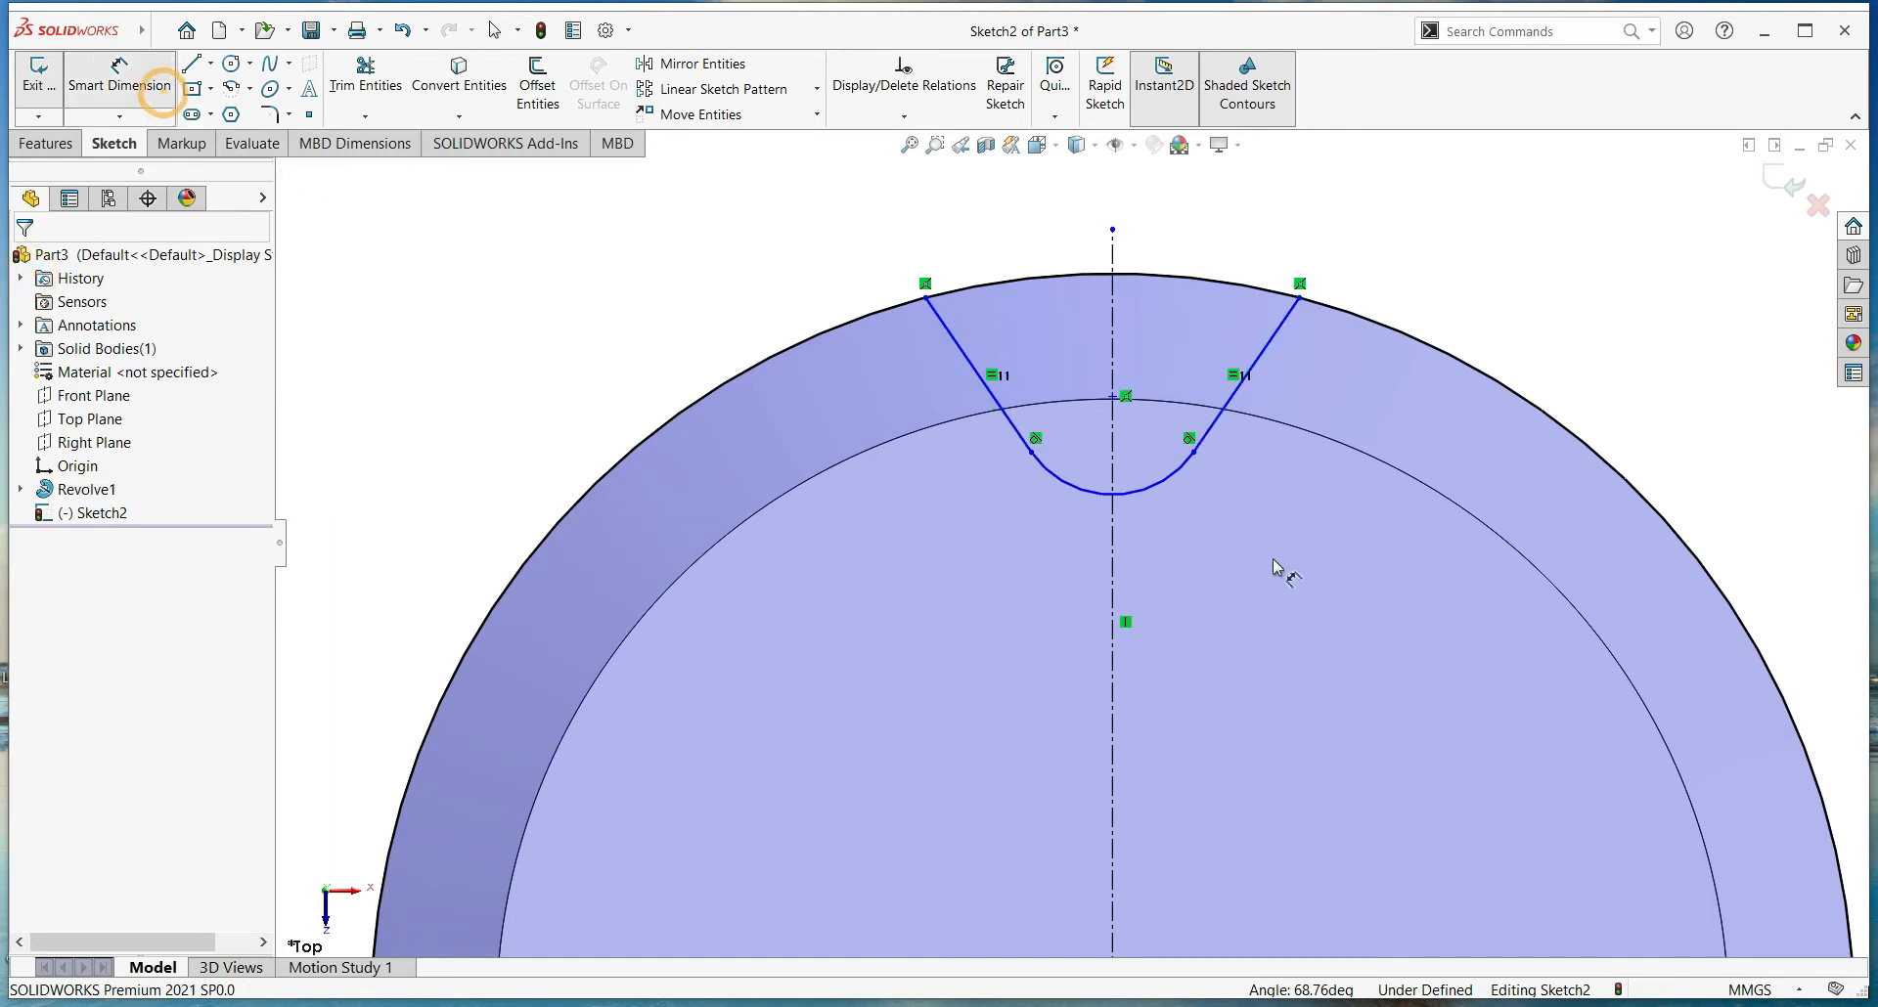
click(1115, 492)
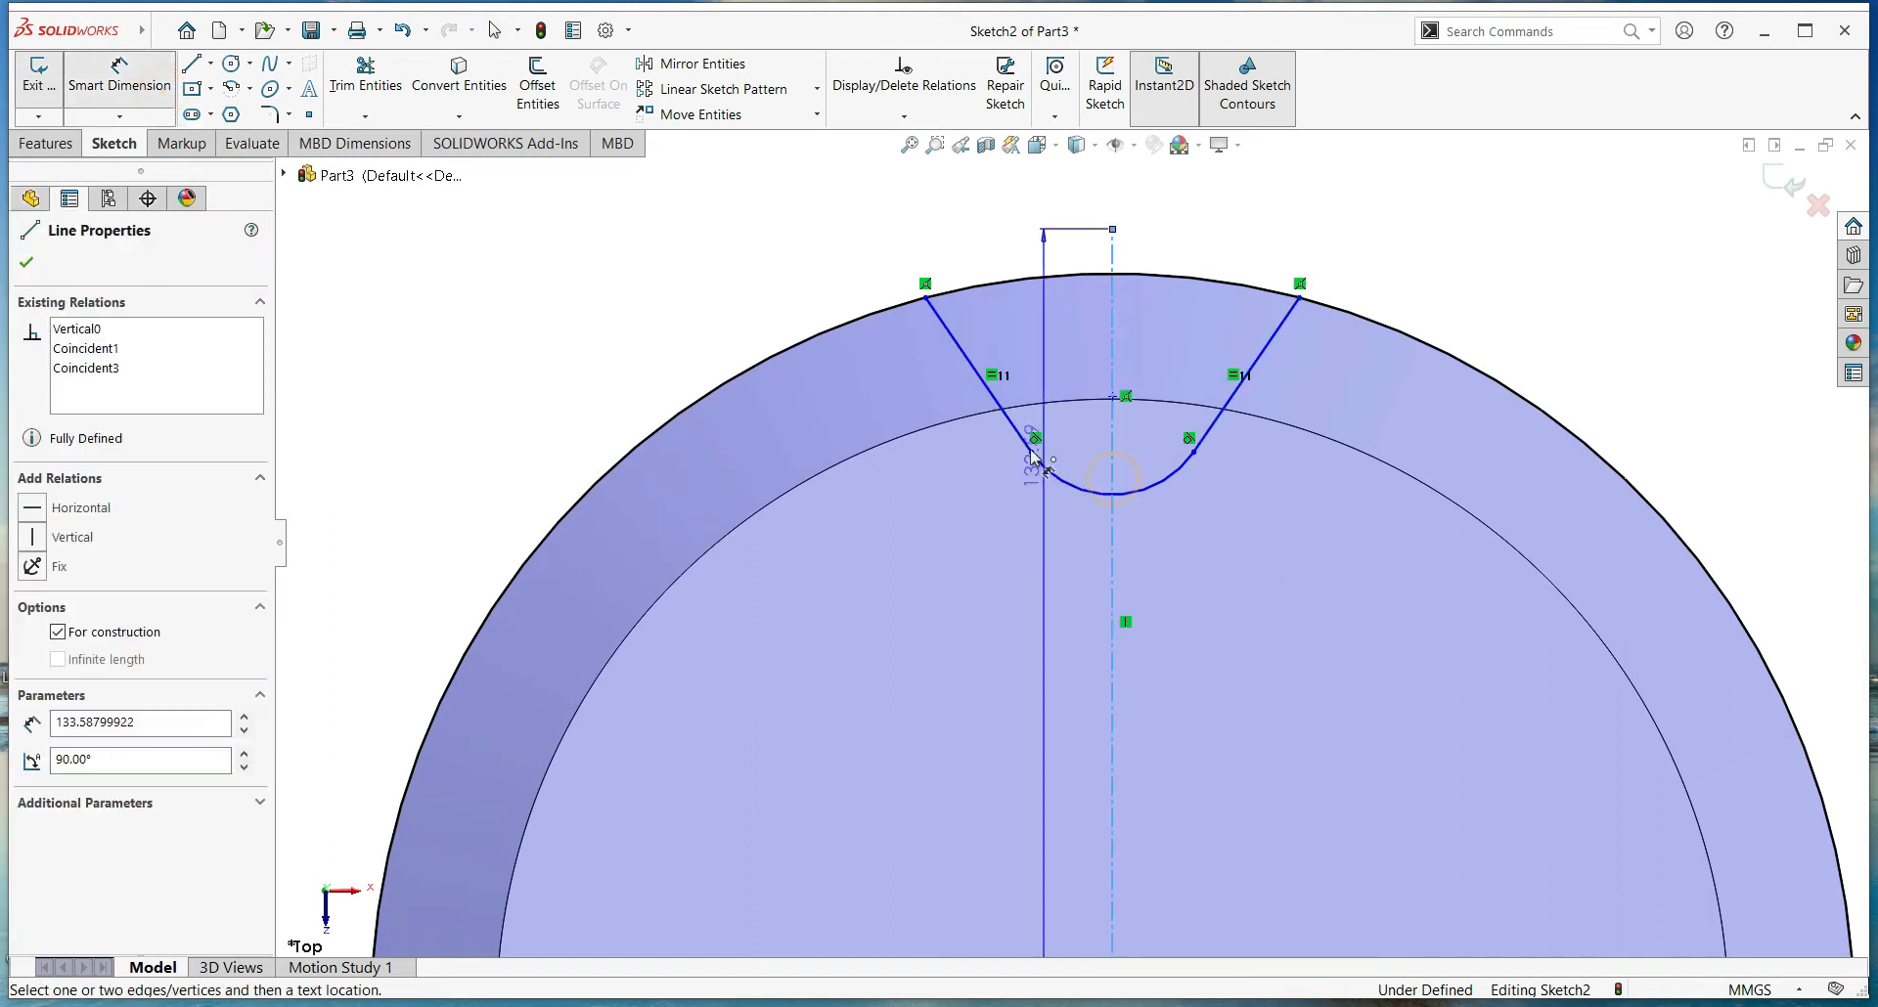
click(1023, 443)
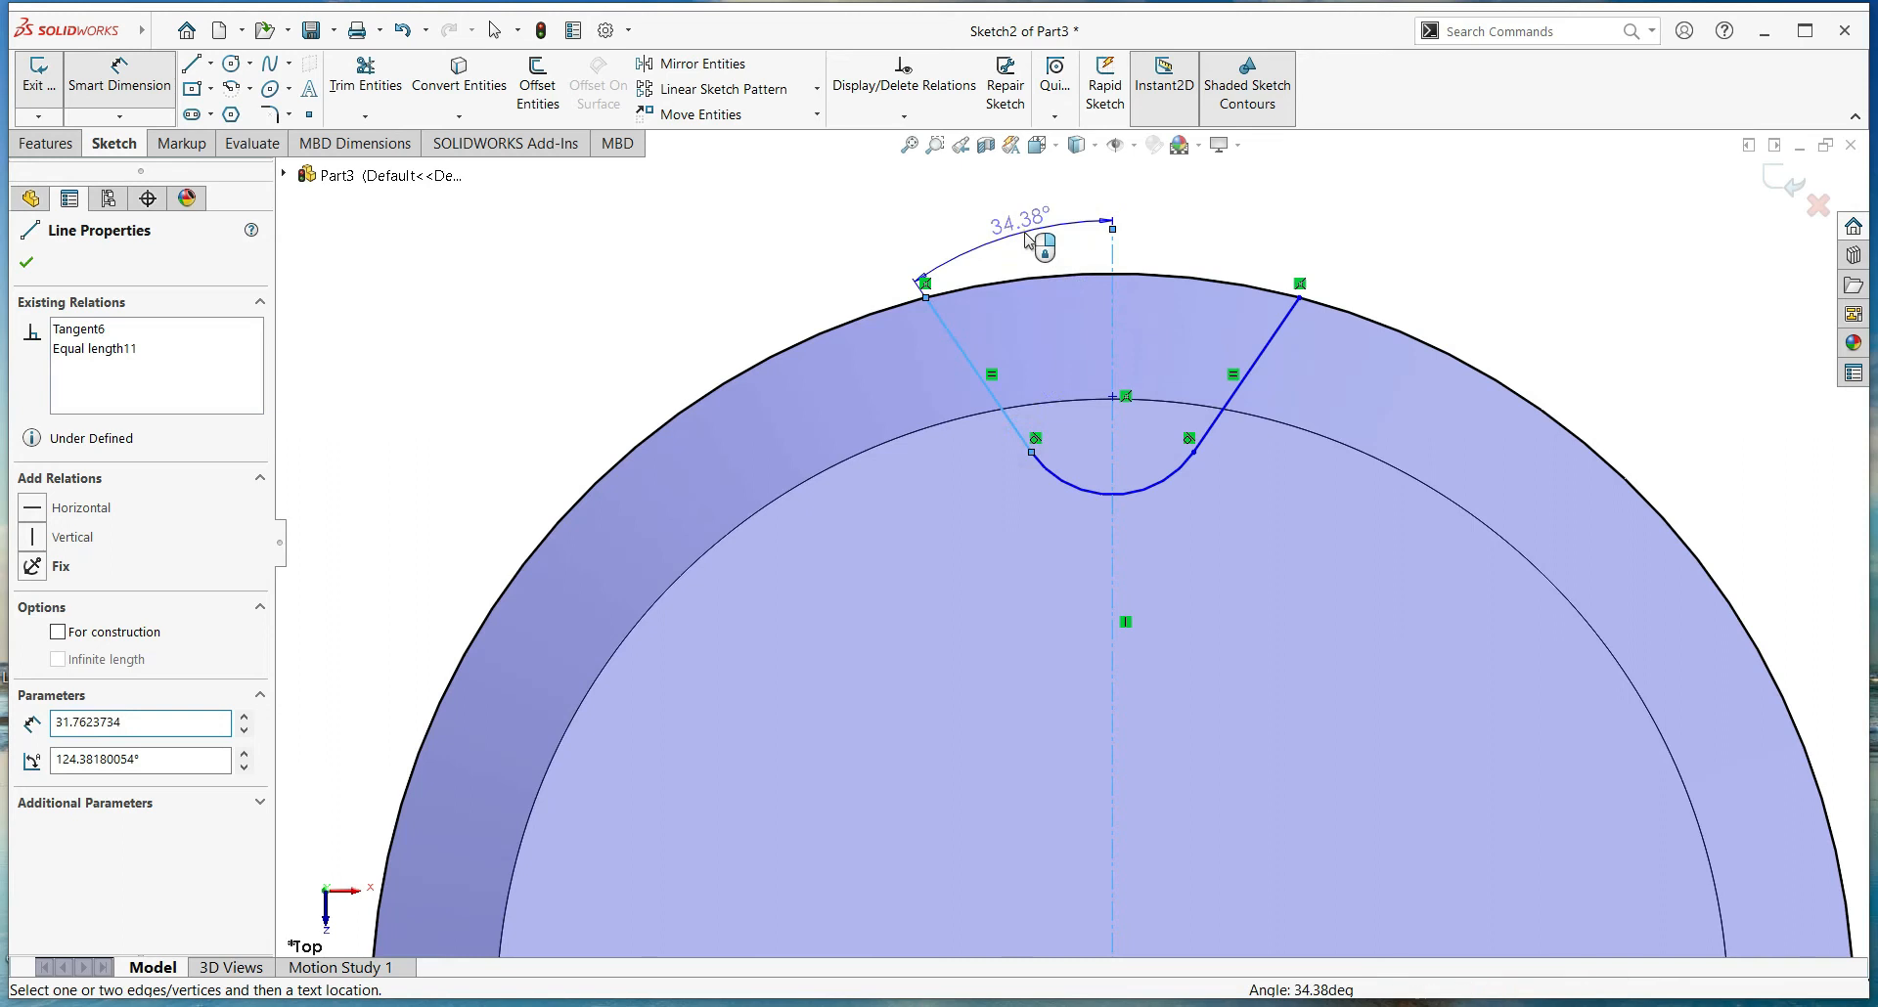
click(1027, 239)
text(30)
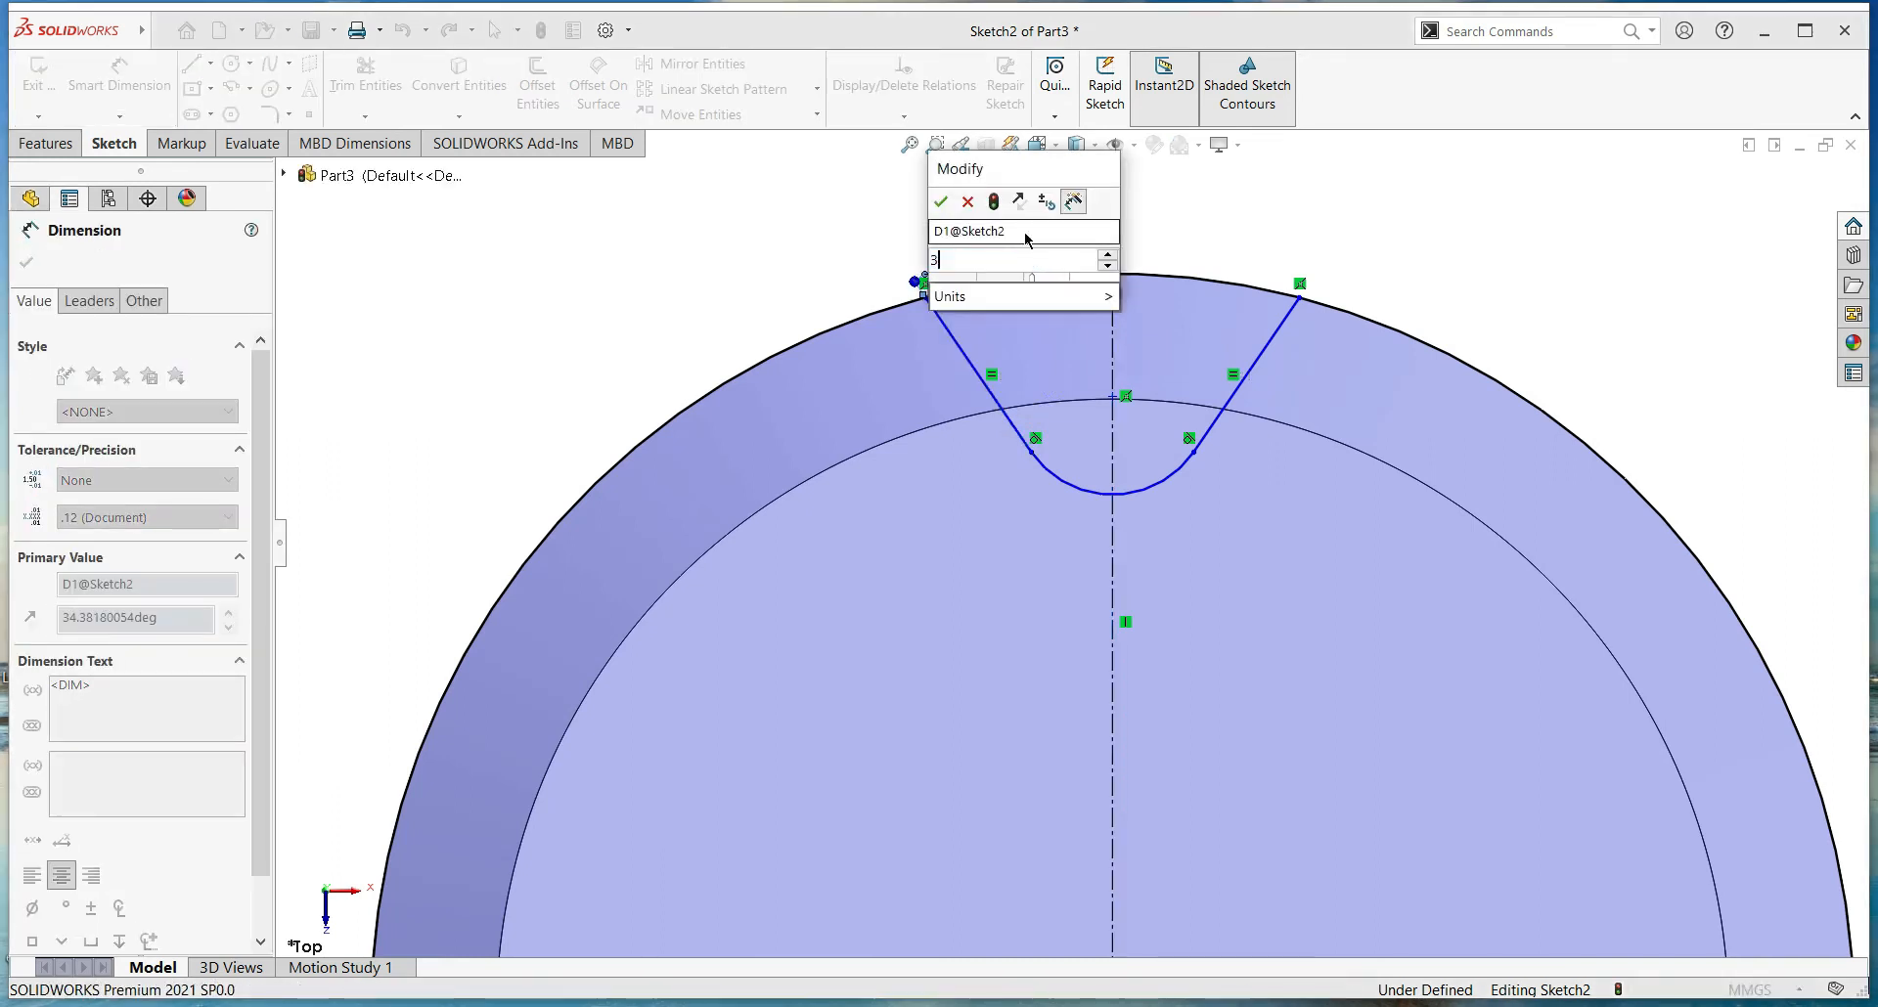
key(Return)
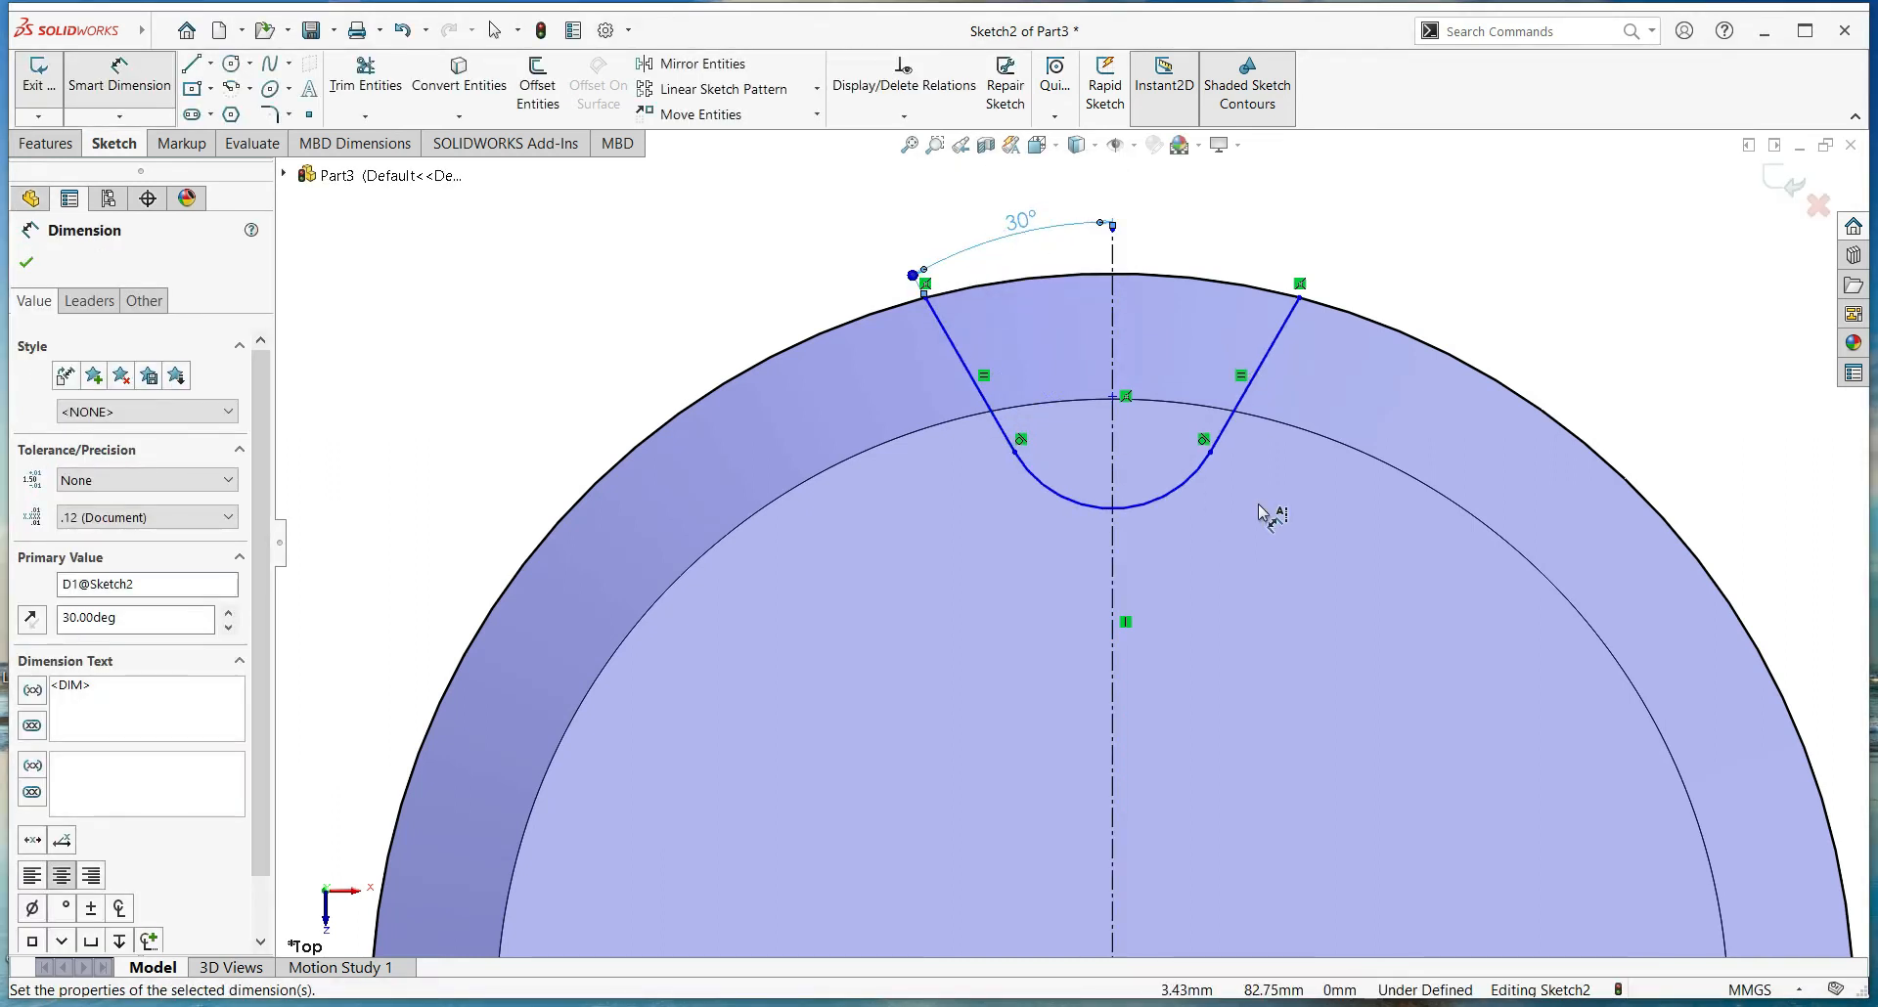
Dimension the radius of the arc at the notch's inner end as 15 mm
click(1090, 509)
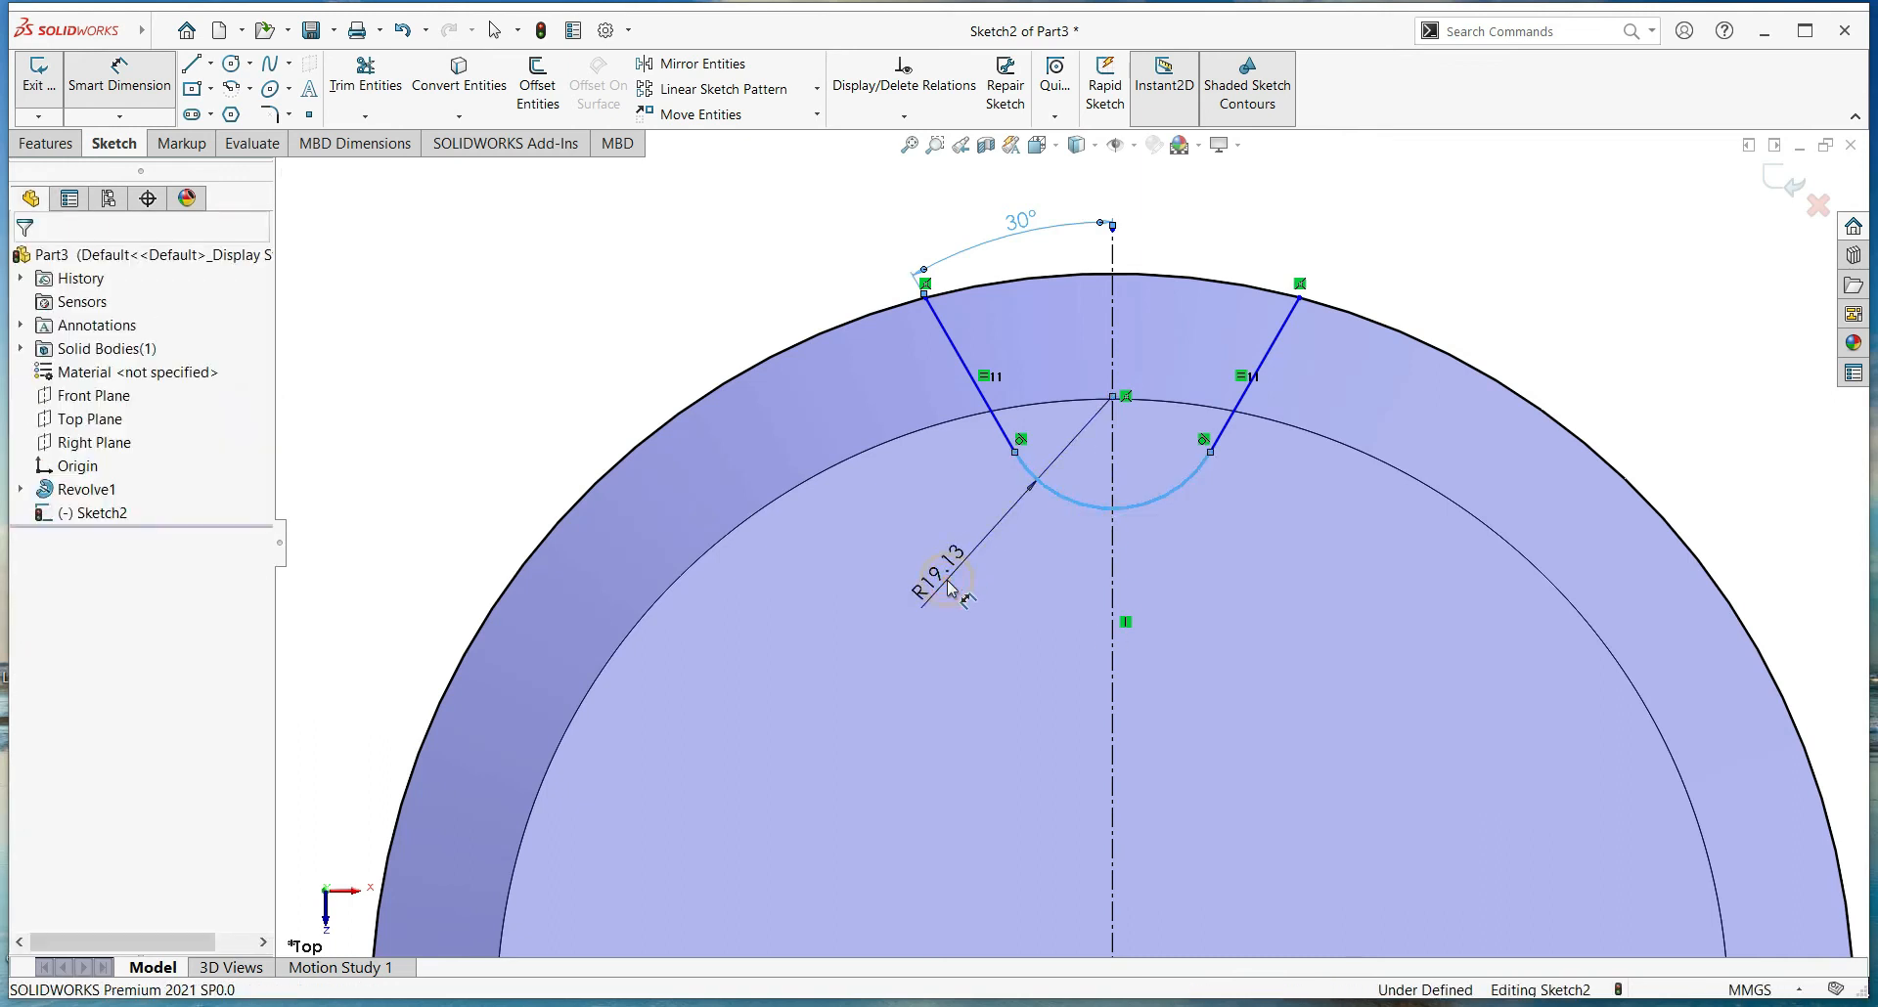
click(947, 585)
text(15)
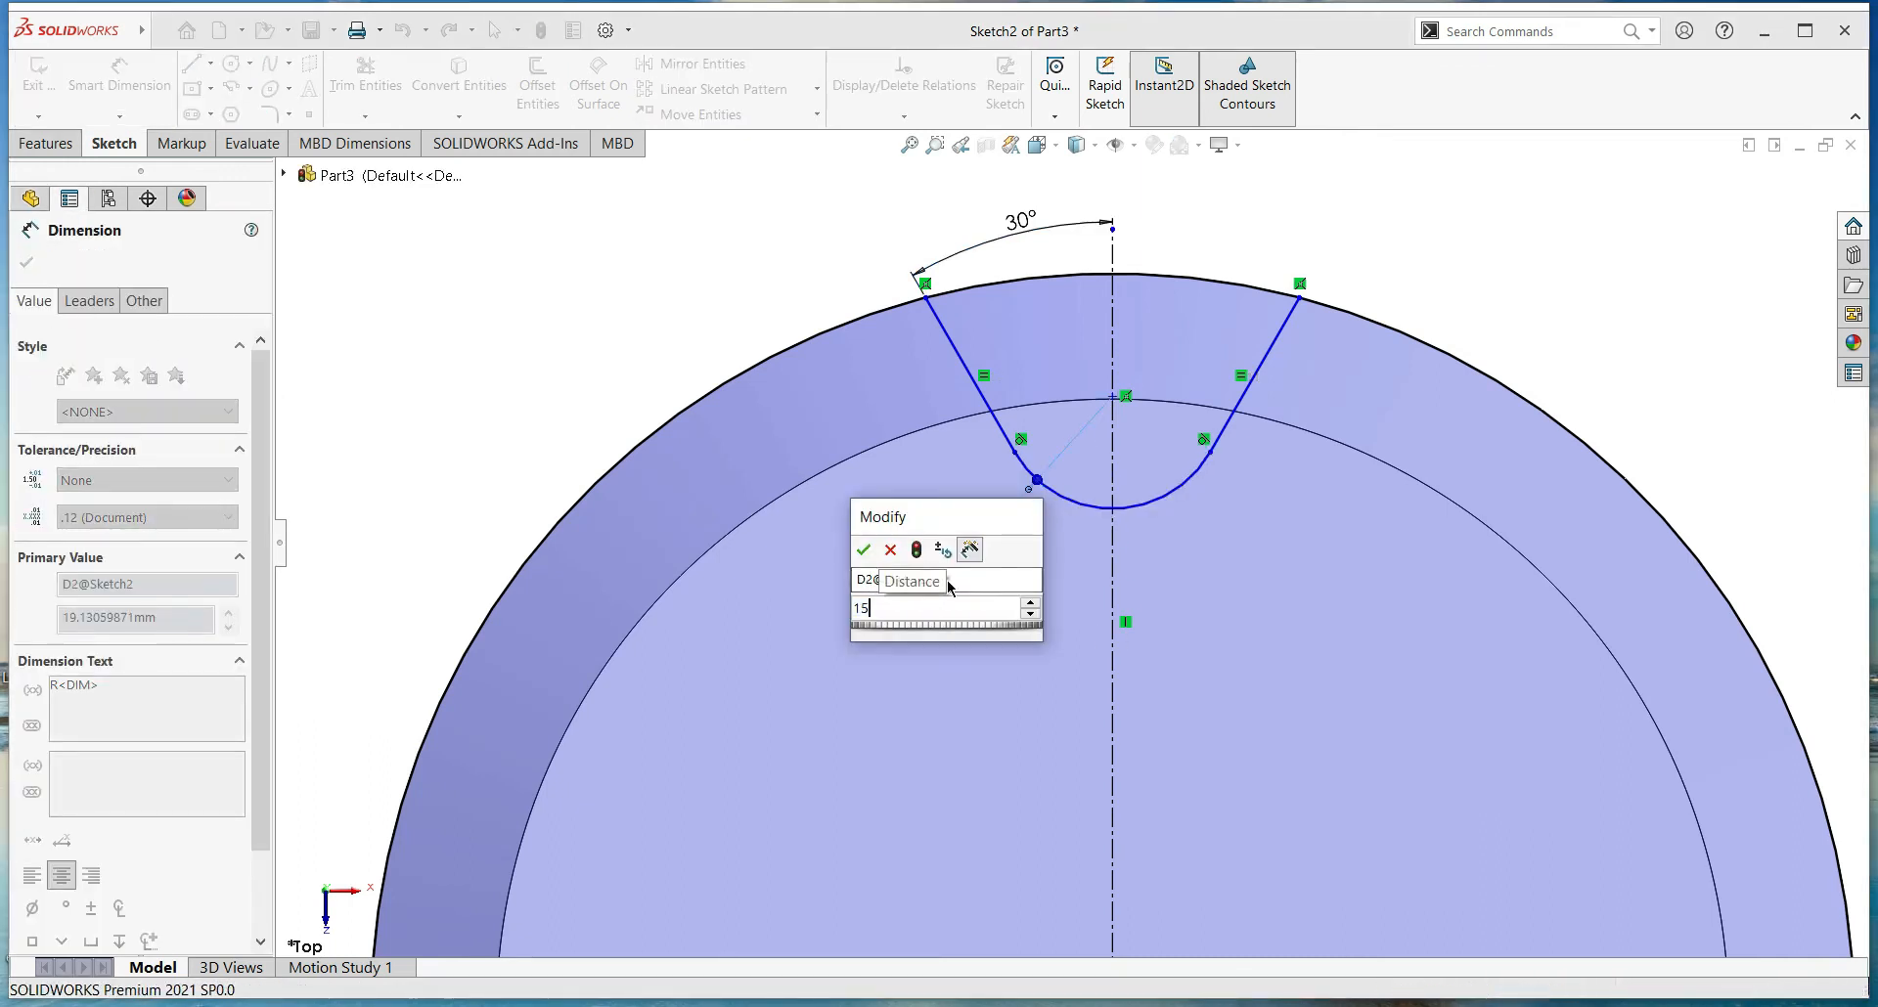
key(Return)
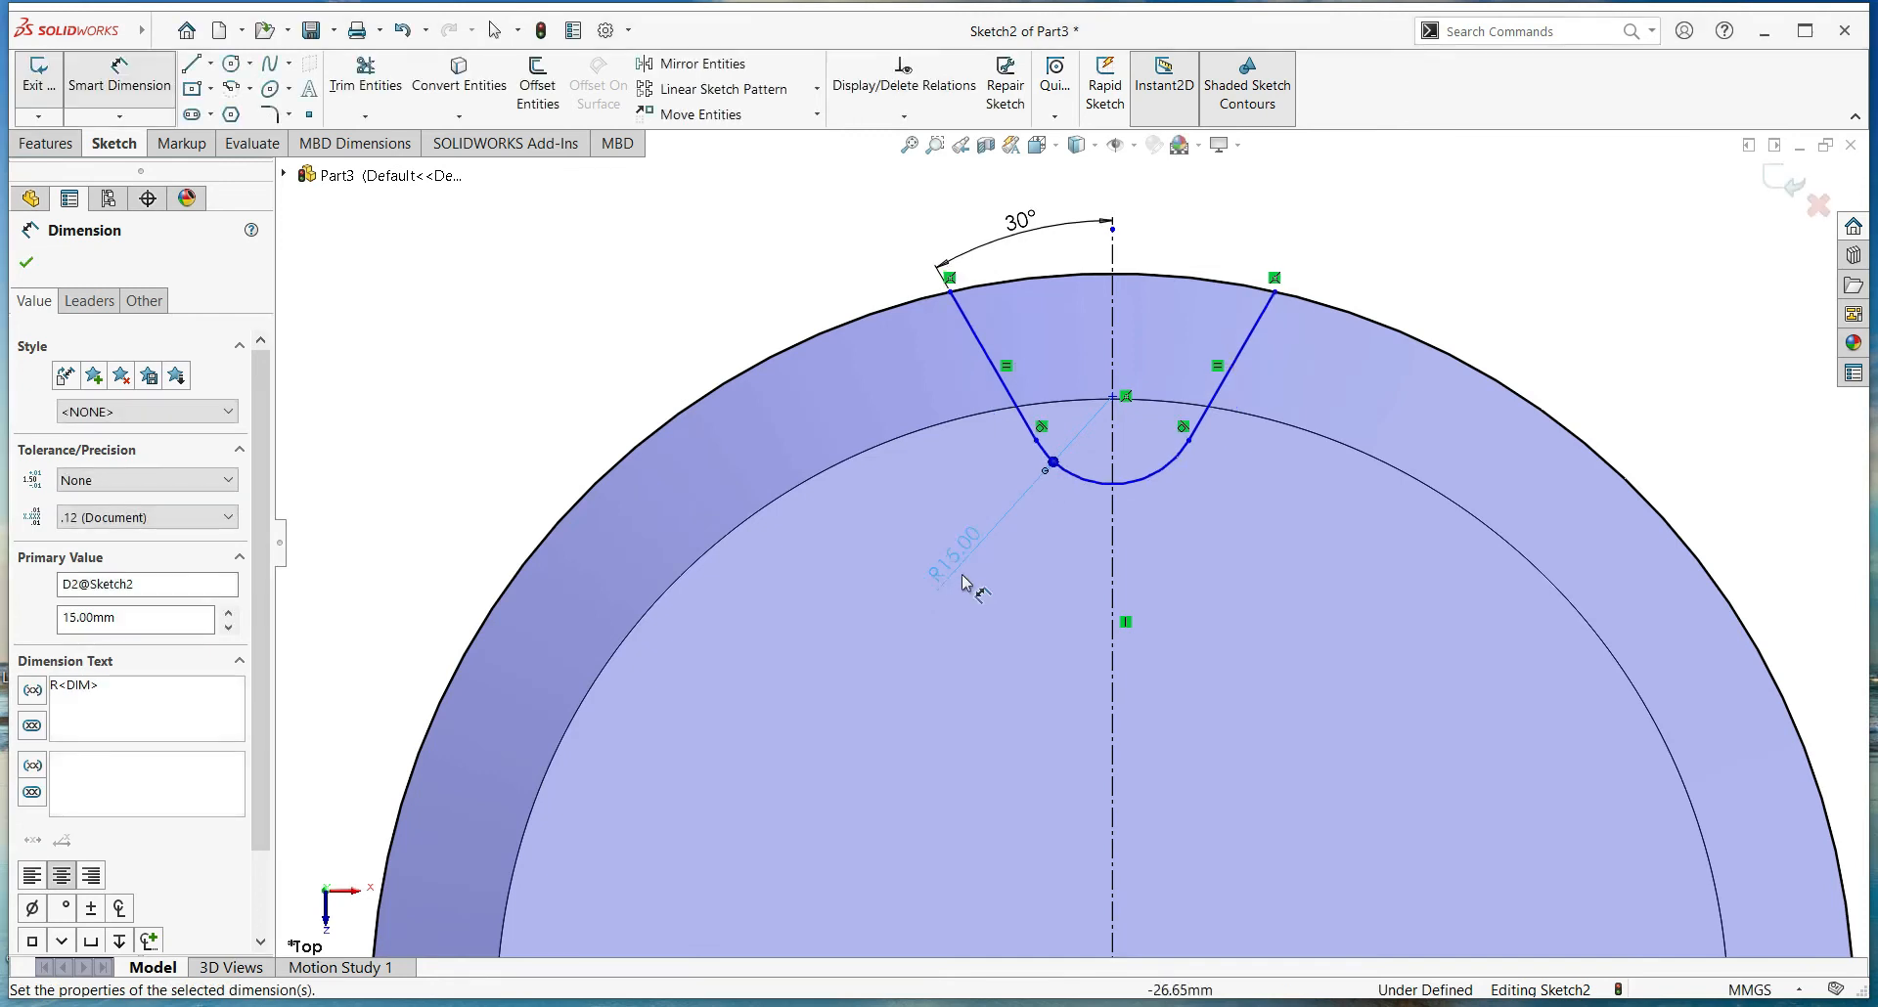
Change the notch arc's radius dimension to 12 mm
double_click(964, 544)
text(12)
key(Return)
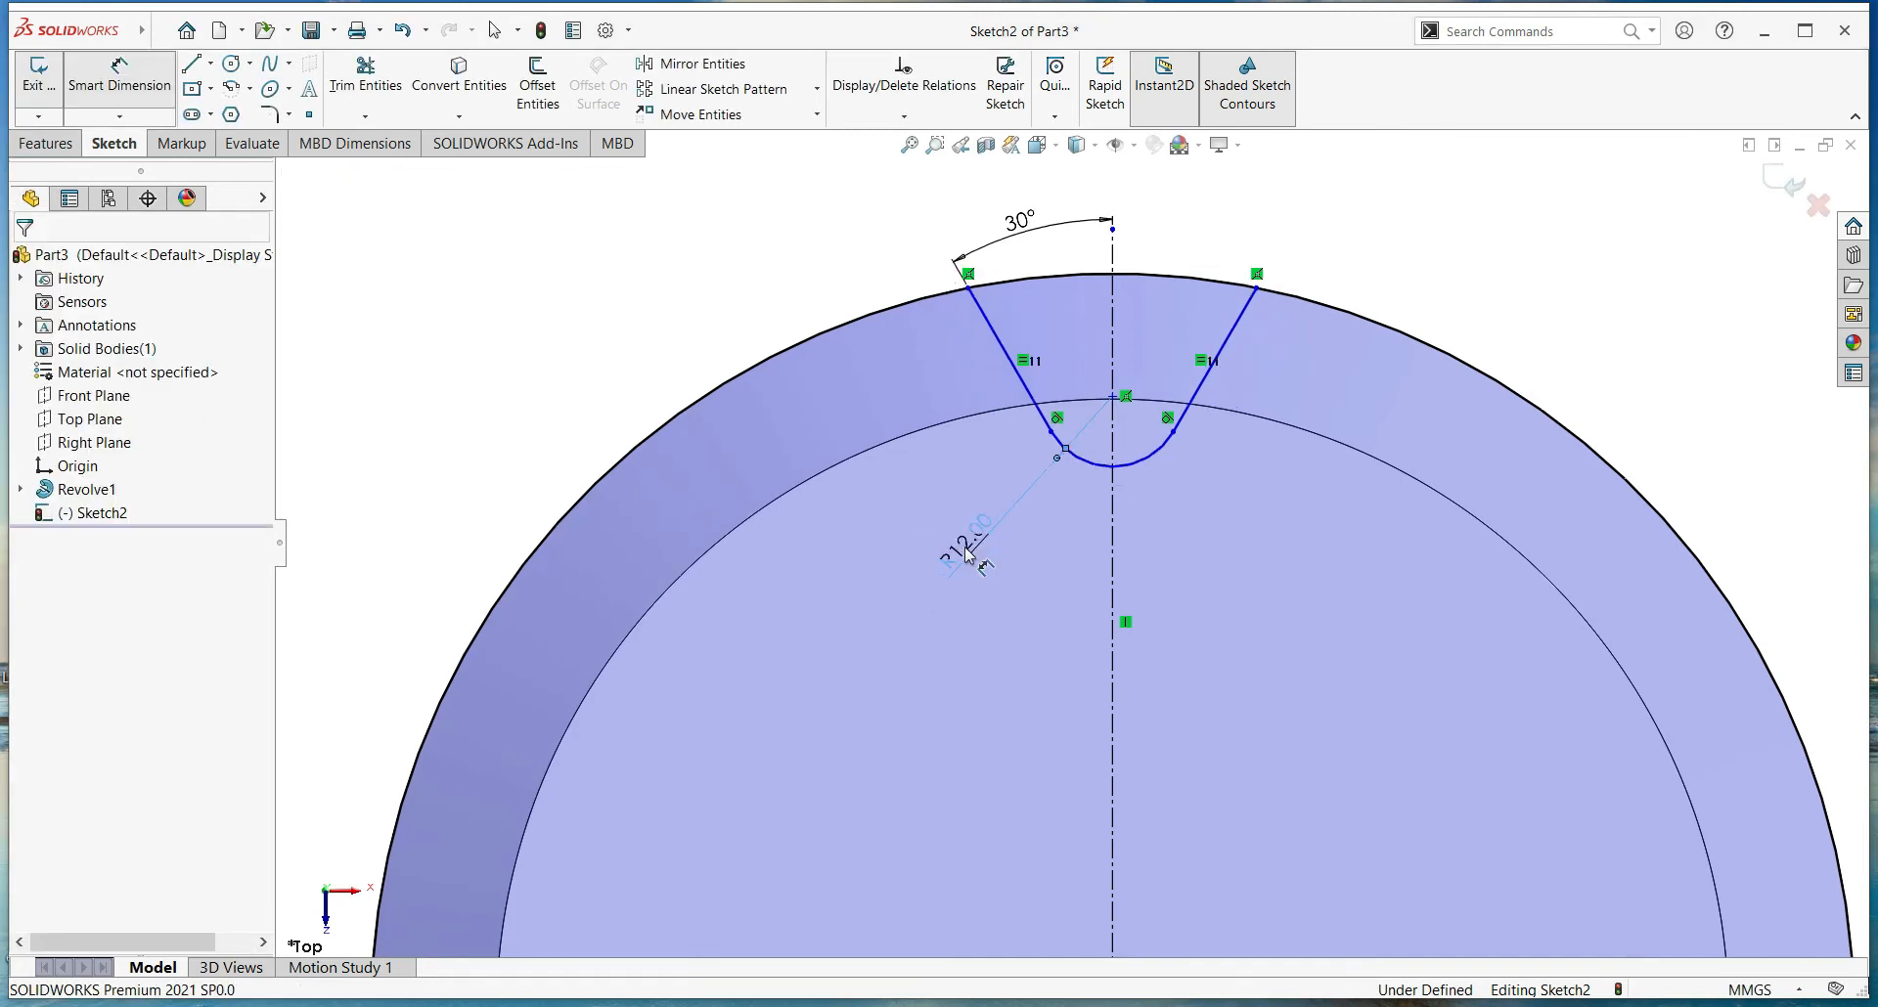
click(333, 289)
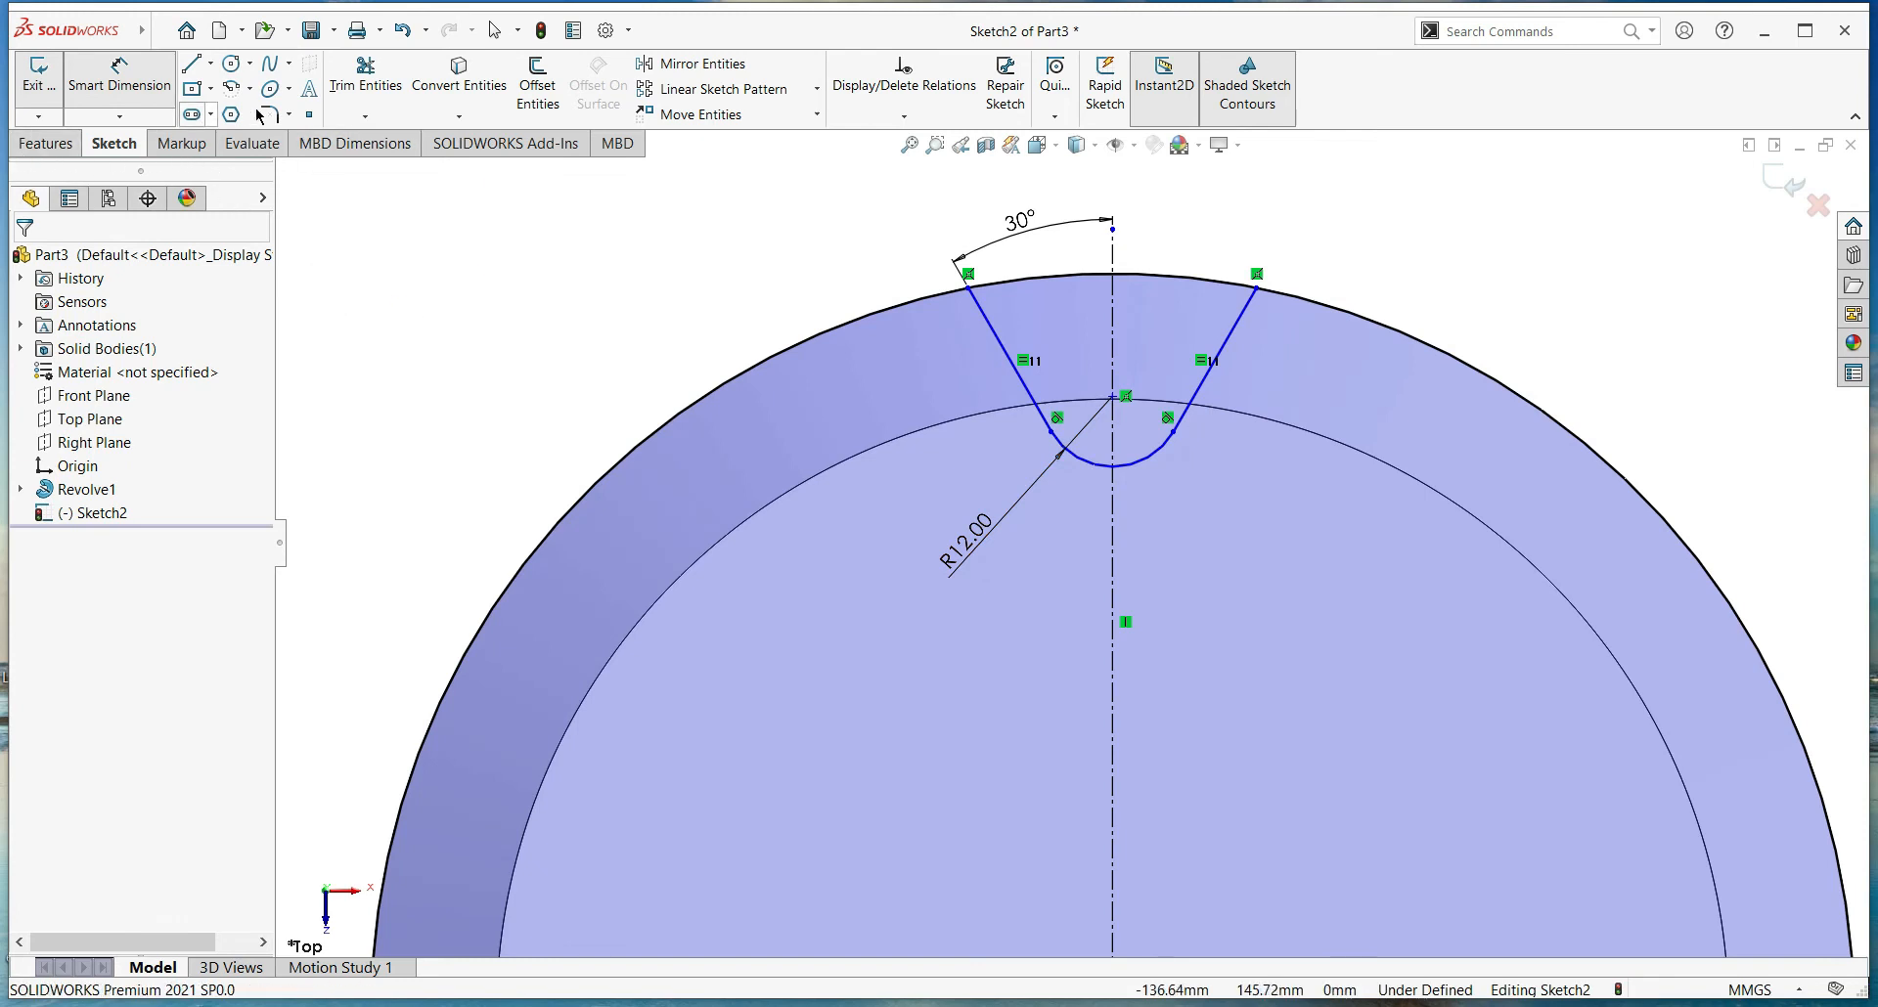
Start an Extruded Cut from the sketch and select the four regions that make up the notch as its contours
click(46, 144)
click(330, 98)
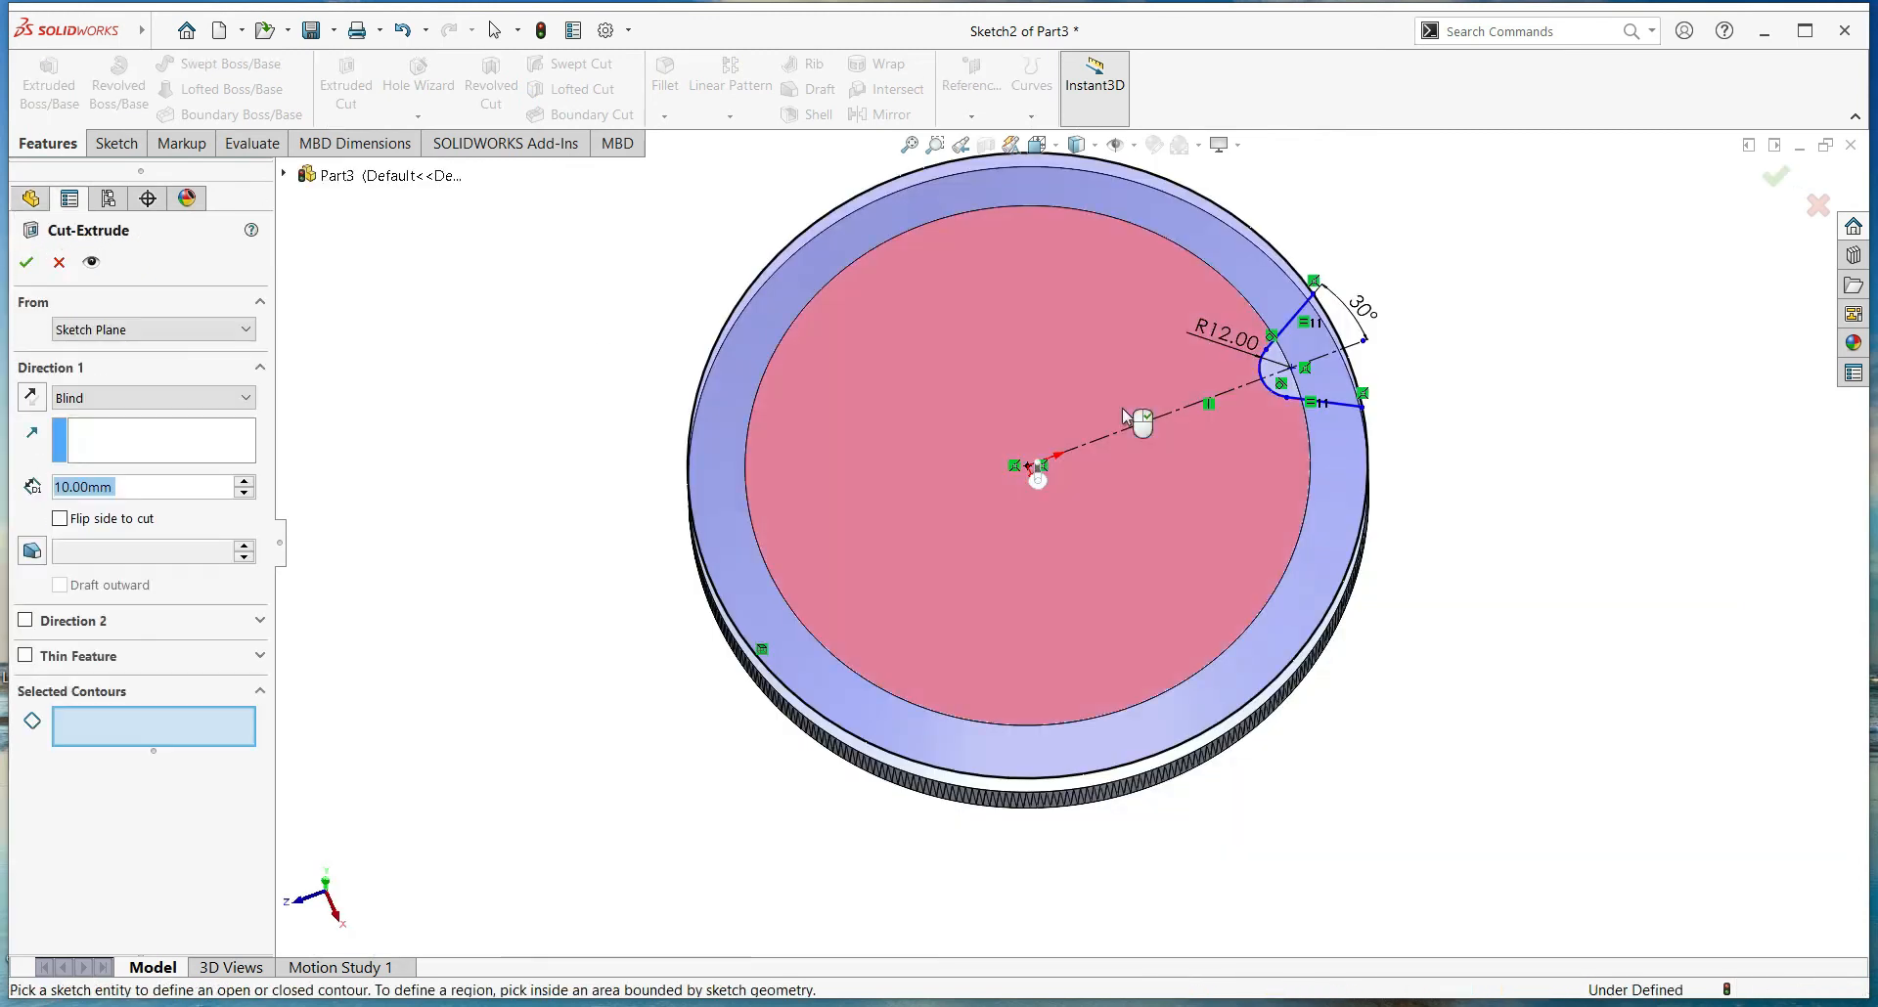
click(1249, 364)
click(1211, 411)
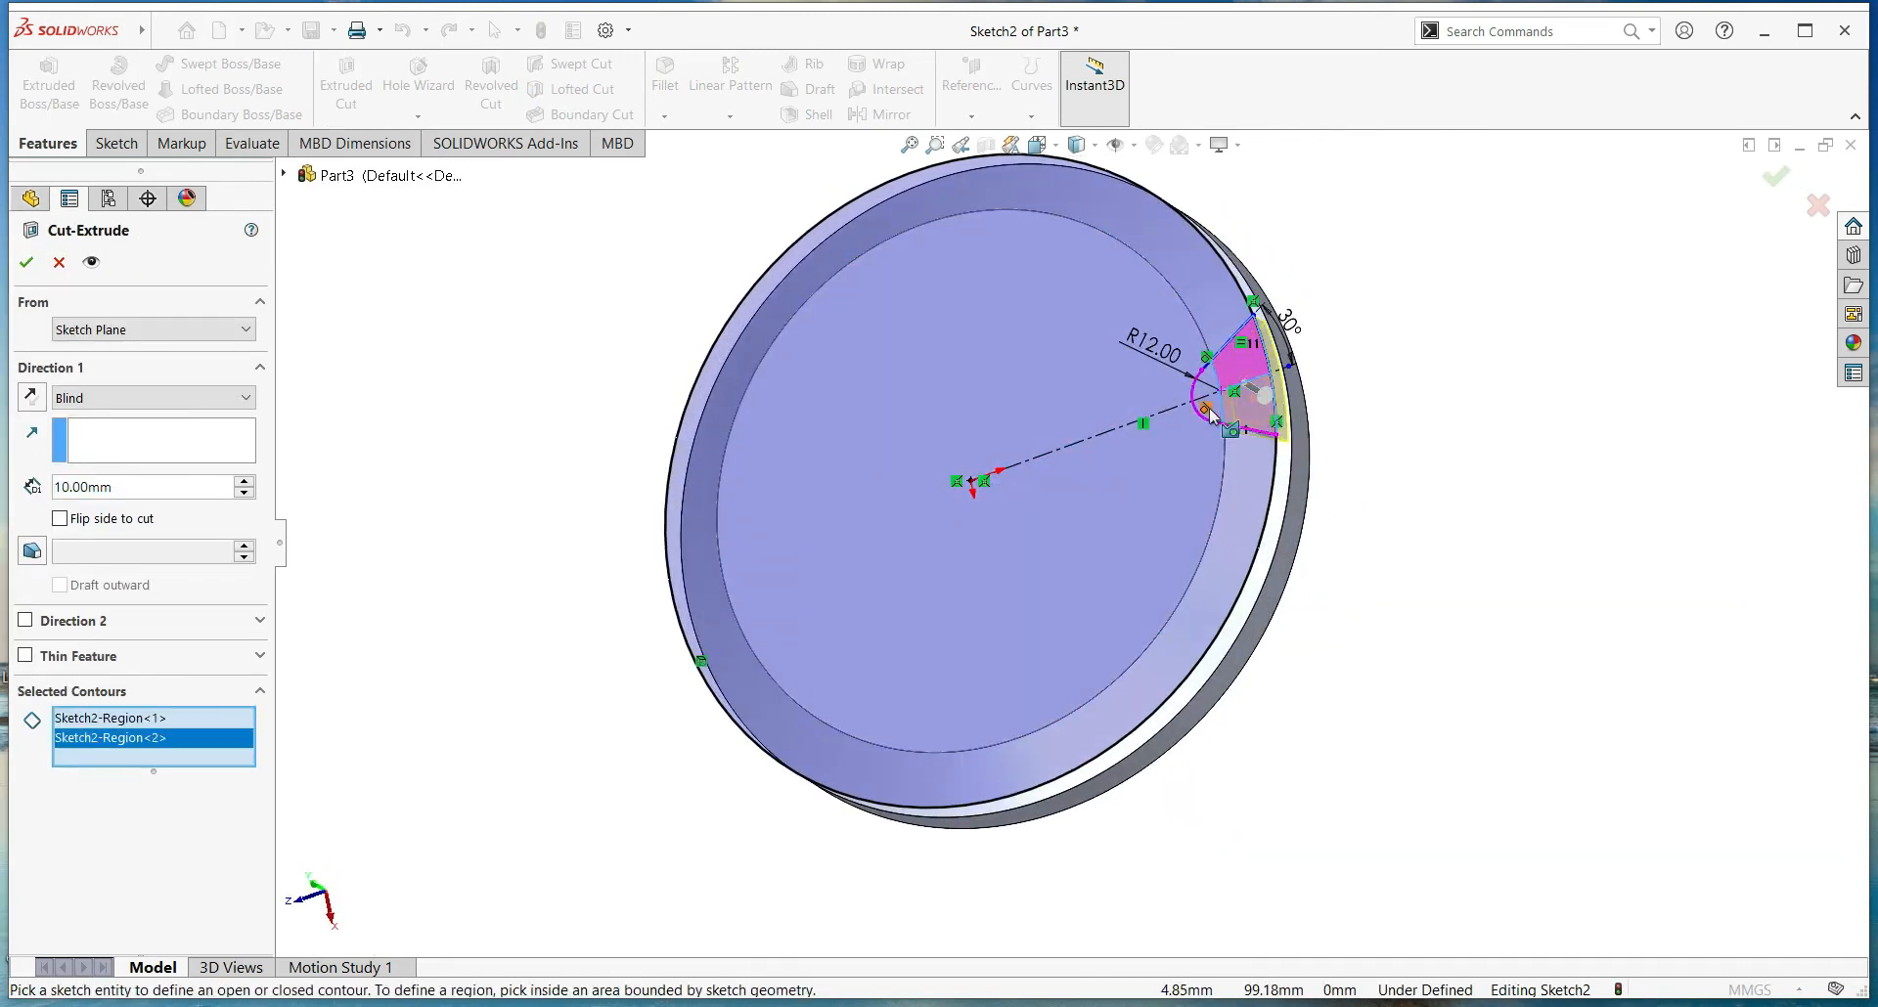
click(1210, 399)
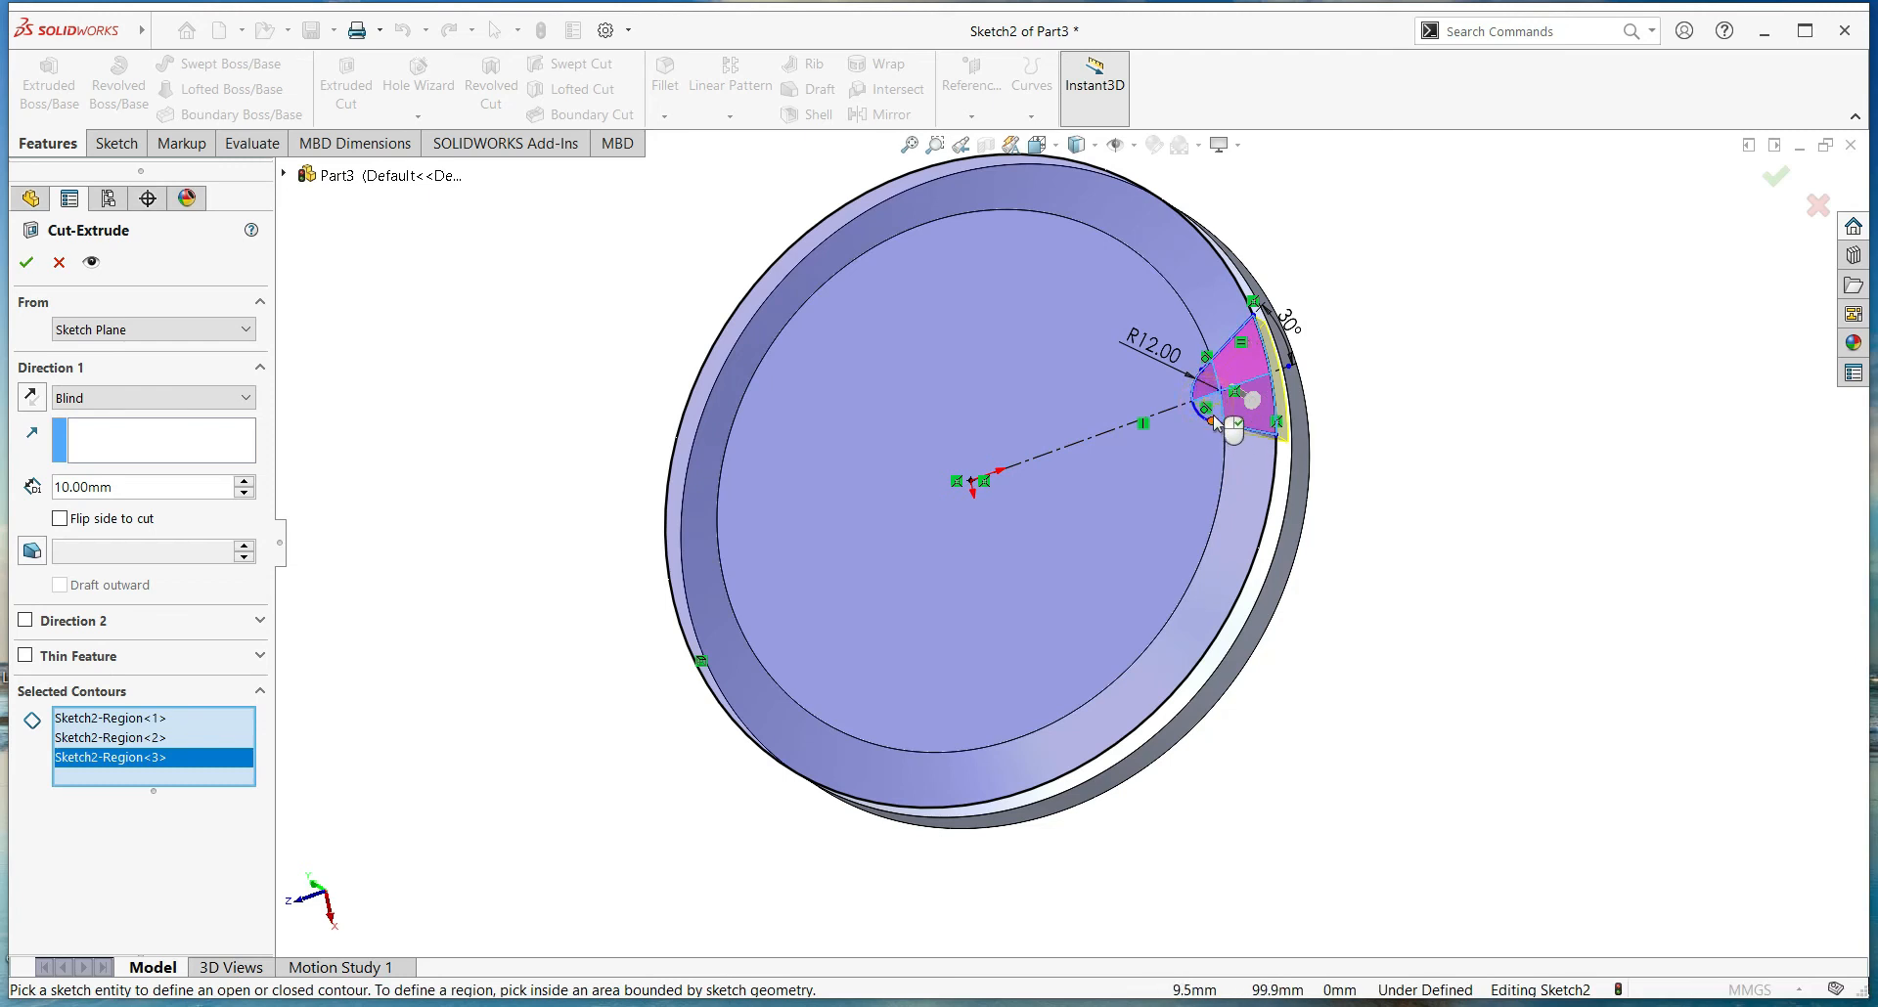
click(1214, 423)
Set the cut's end condition to Through All and complete the notch through the disc's rim
mouse_move(1388, 449)
middle_down()
mouse_move(1283, 479)
mouse_move(462, 479)
middle_up()
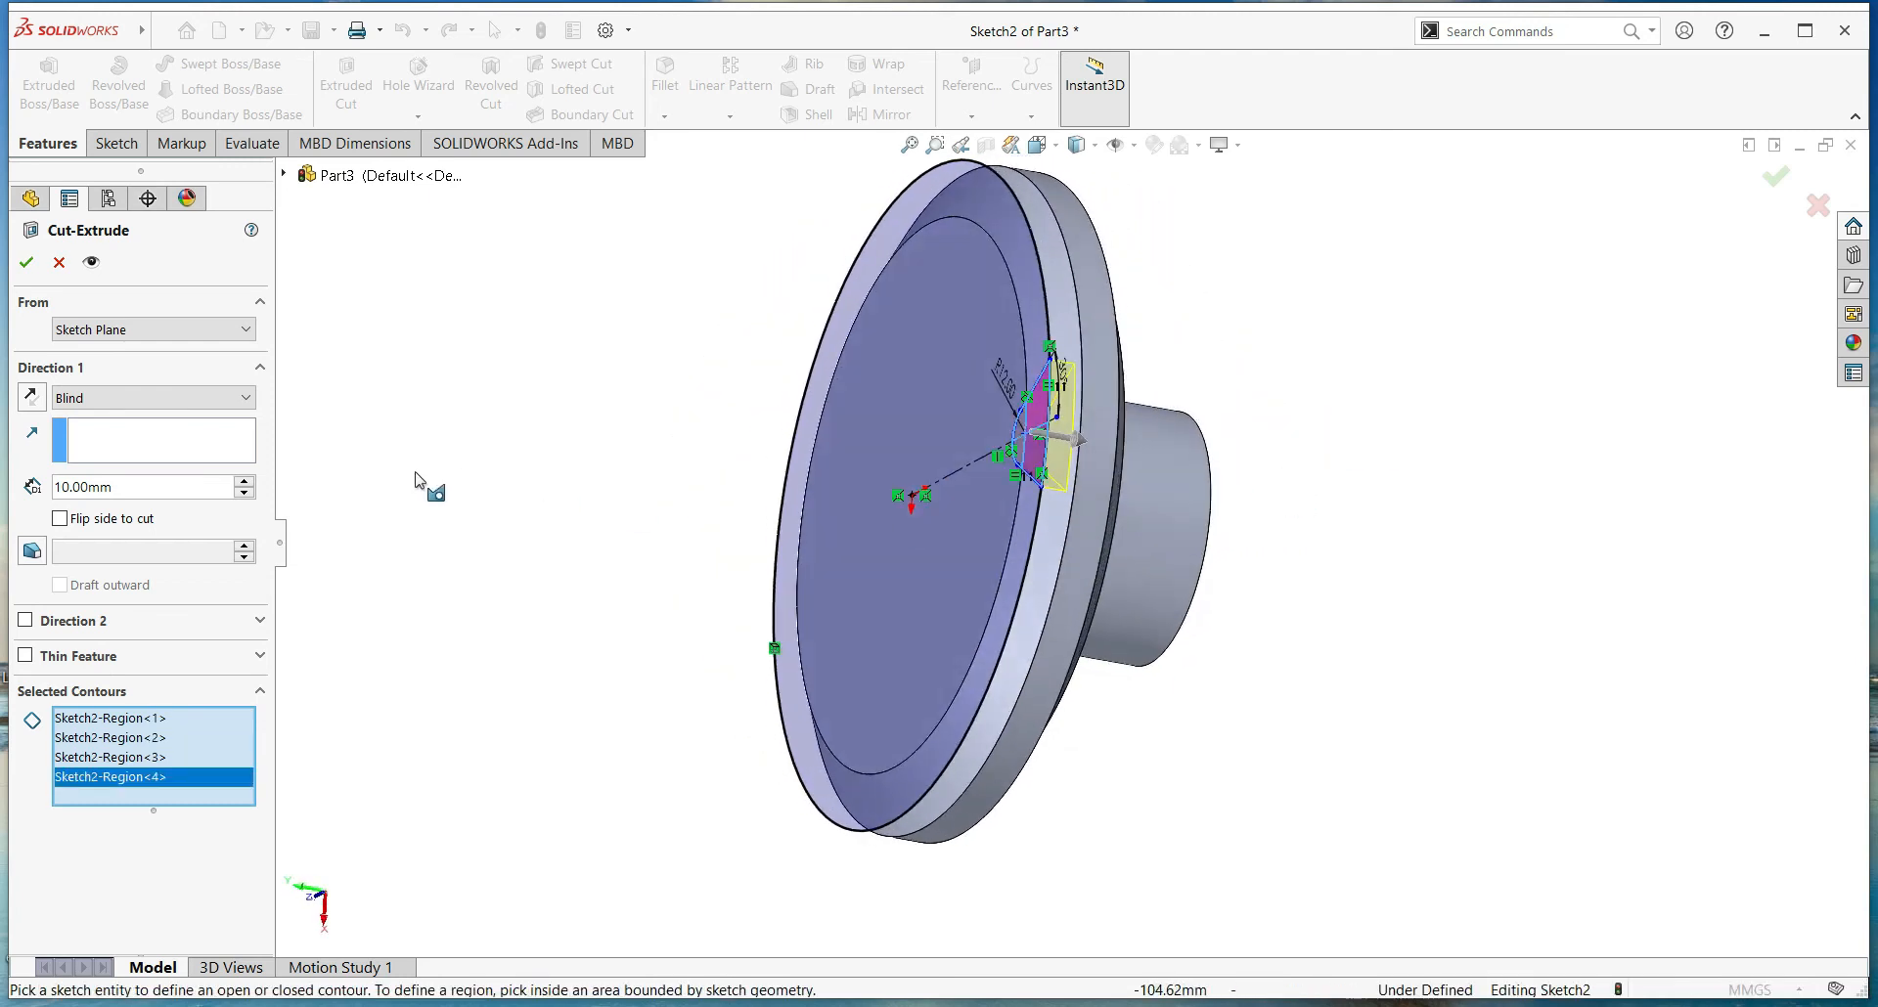
click(146, 398)
click(117, 440)
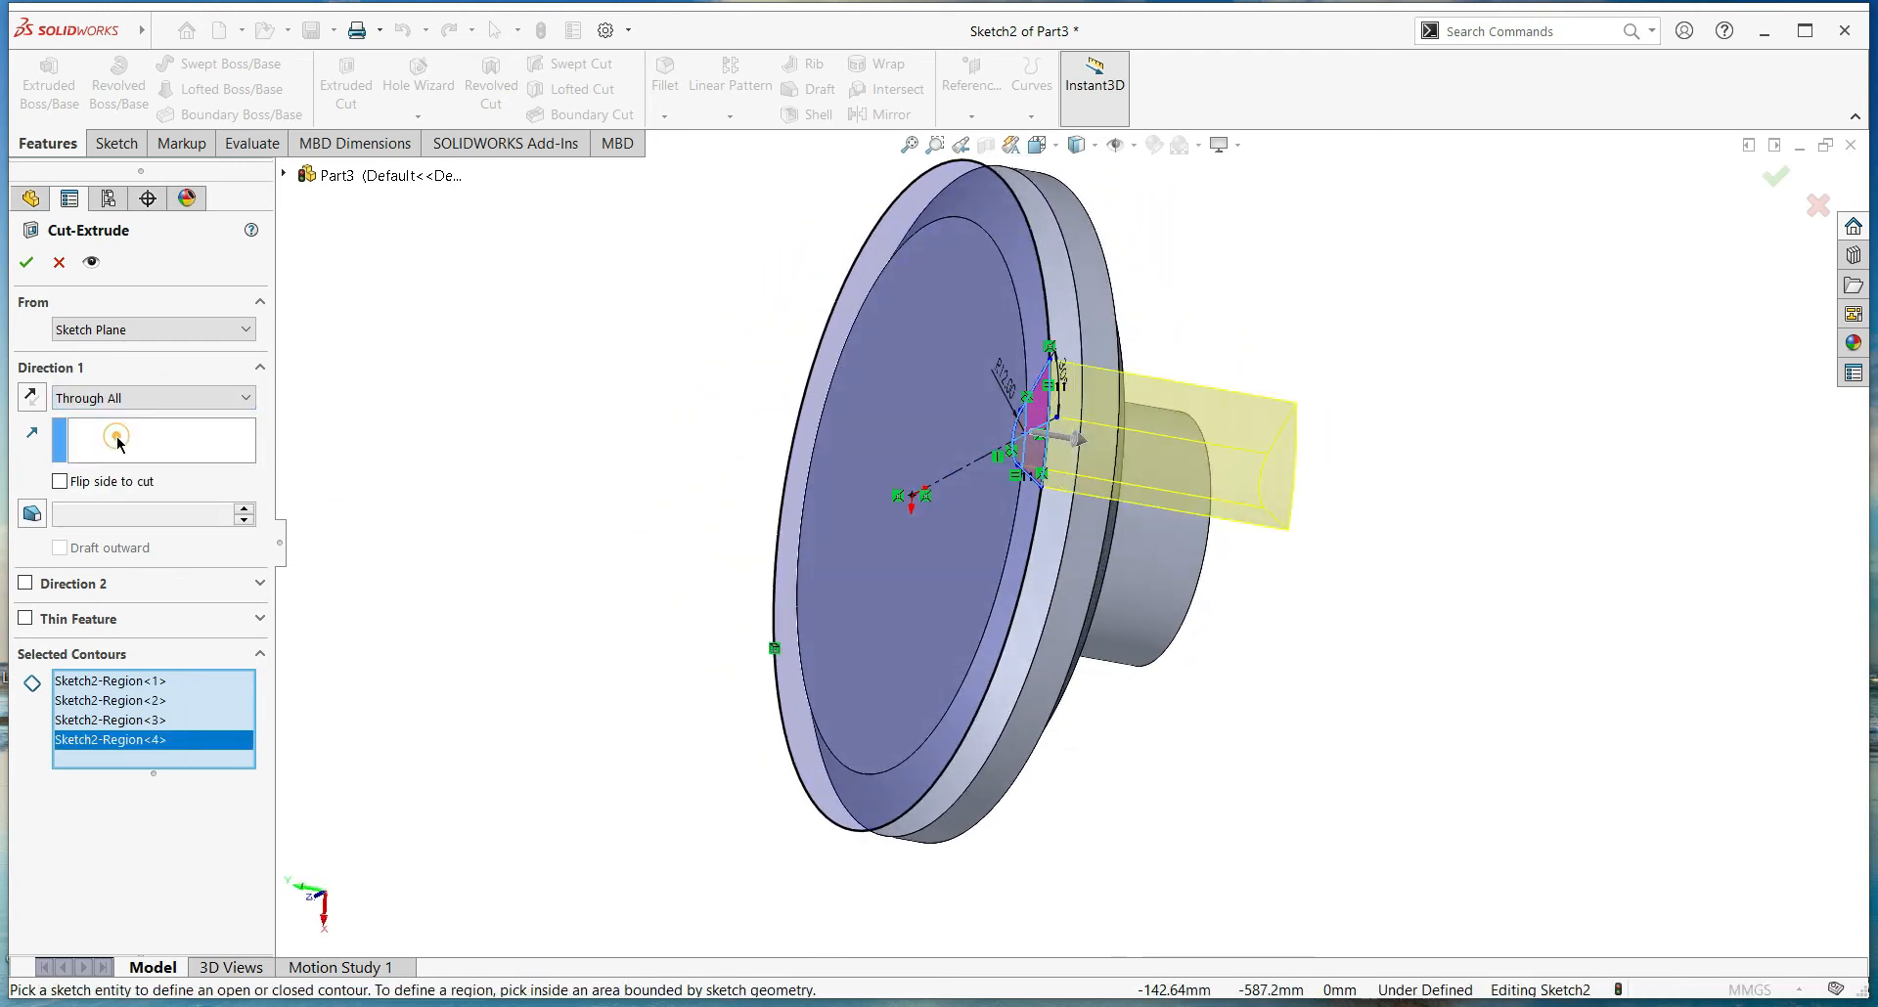
click(26, 262)
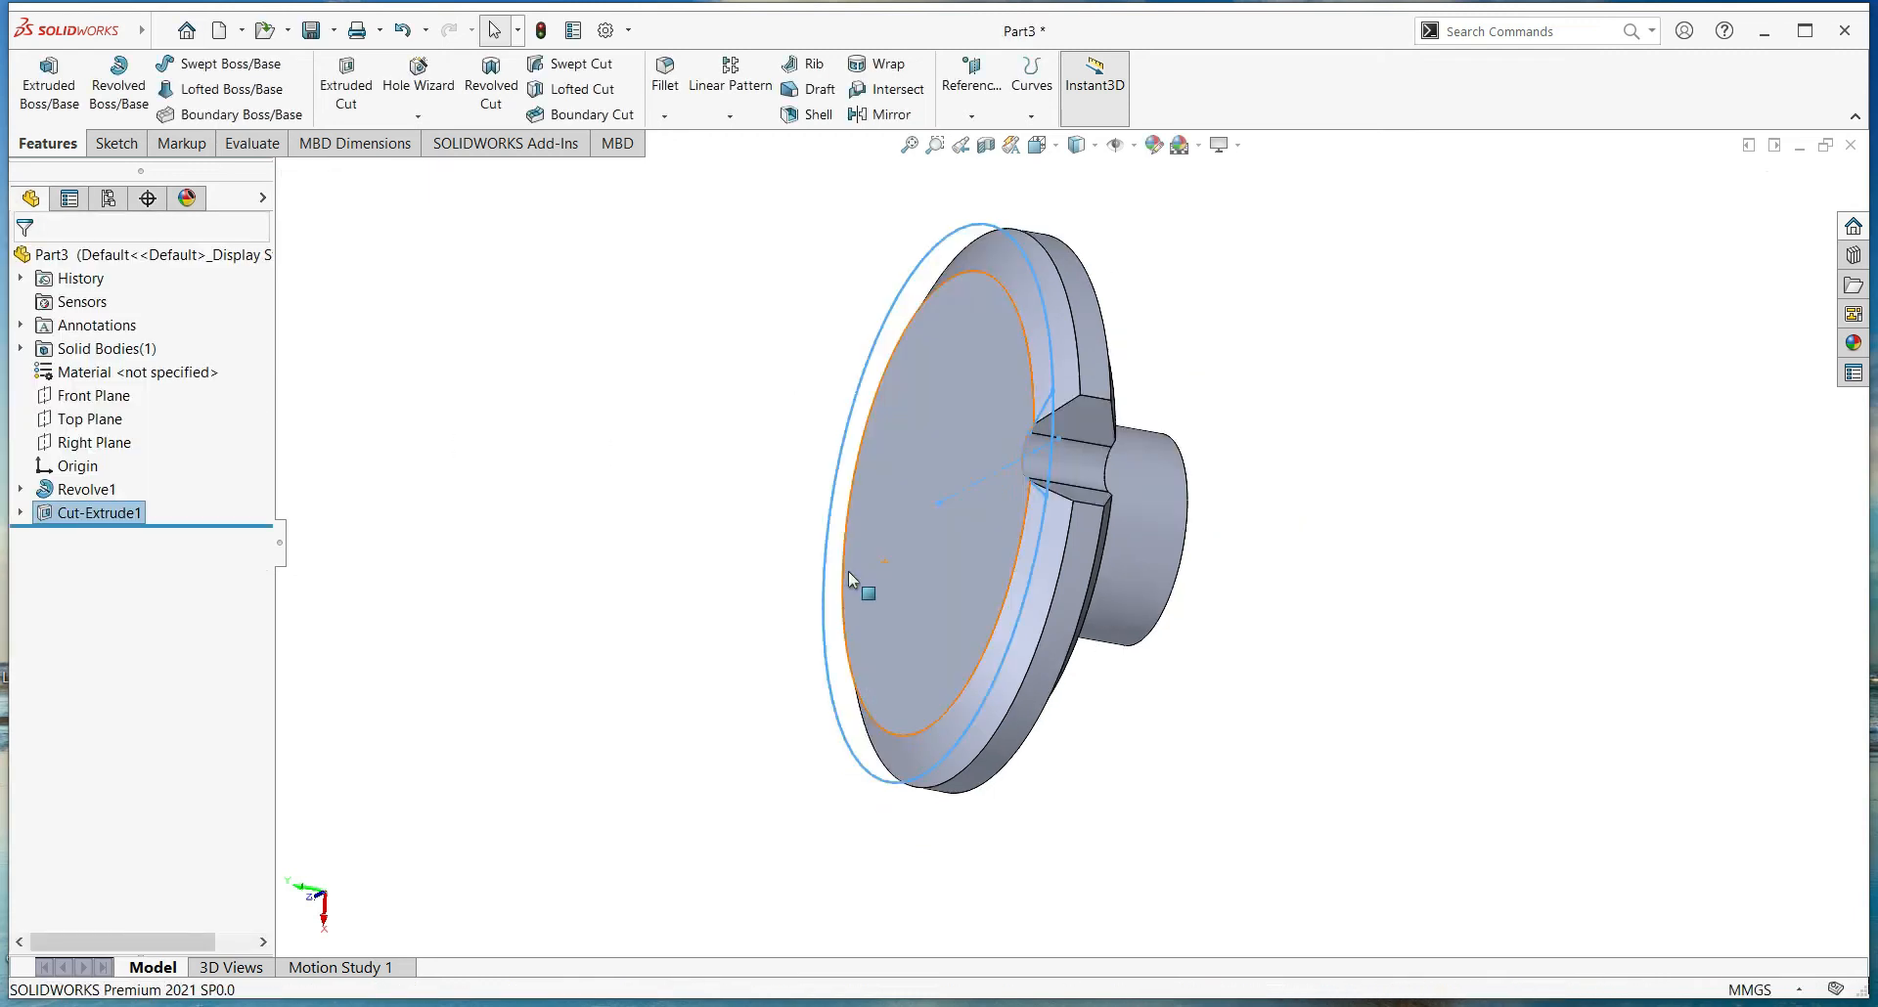
middle_drag(860, 587, 942, 581)
click(1317, 587)
middle_drag(1191, 513, 1109, 533)
right_click(1109, 541)
click(1169, 506)
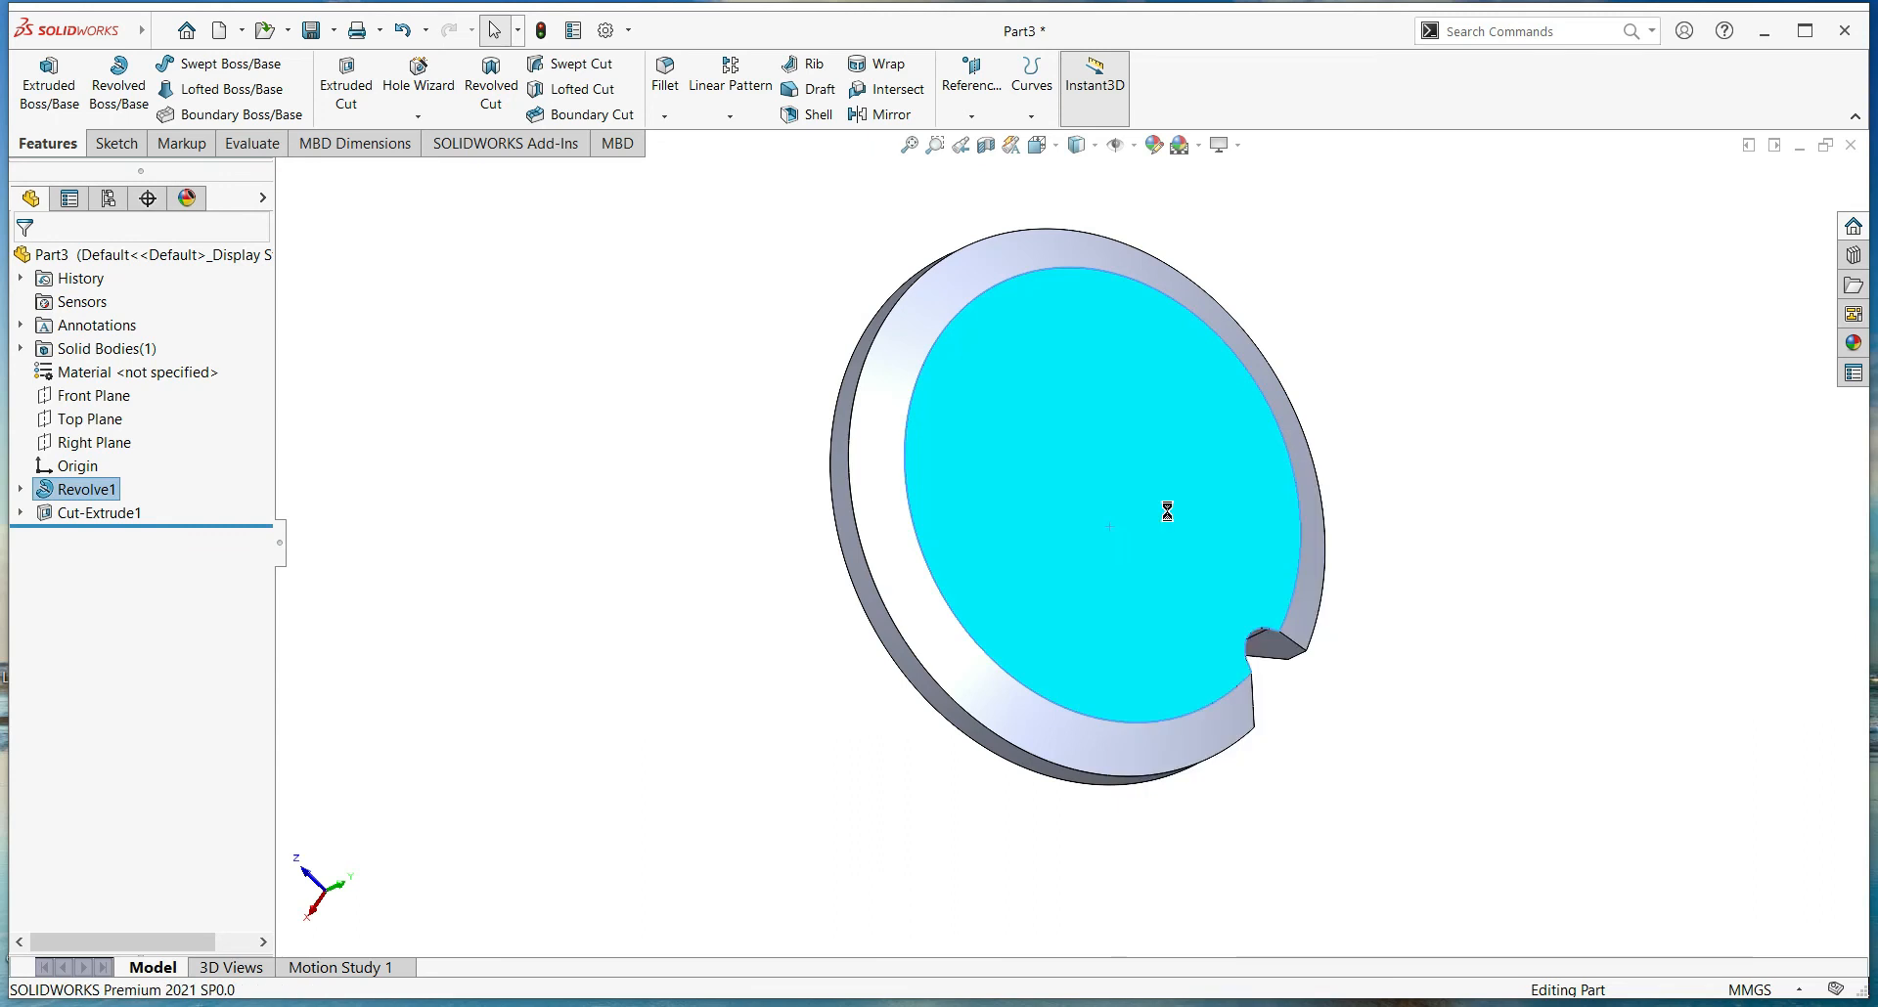
Create a circular pattern of the notch cut around the disc's axis with 14 equally spaced instances over 360°
middle_drag(1324, 318, 1047, 420)
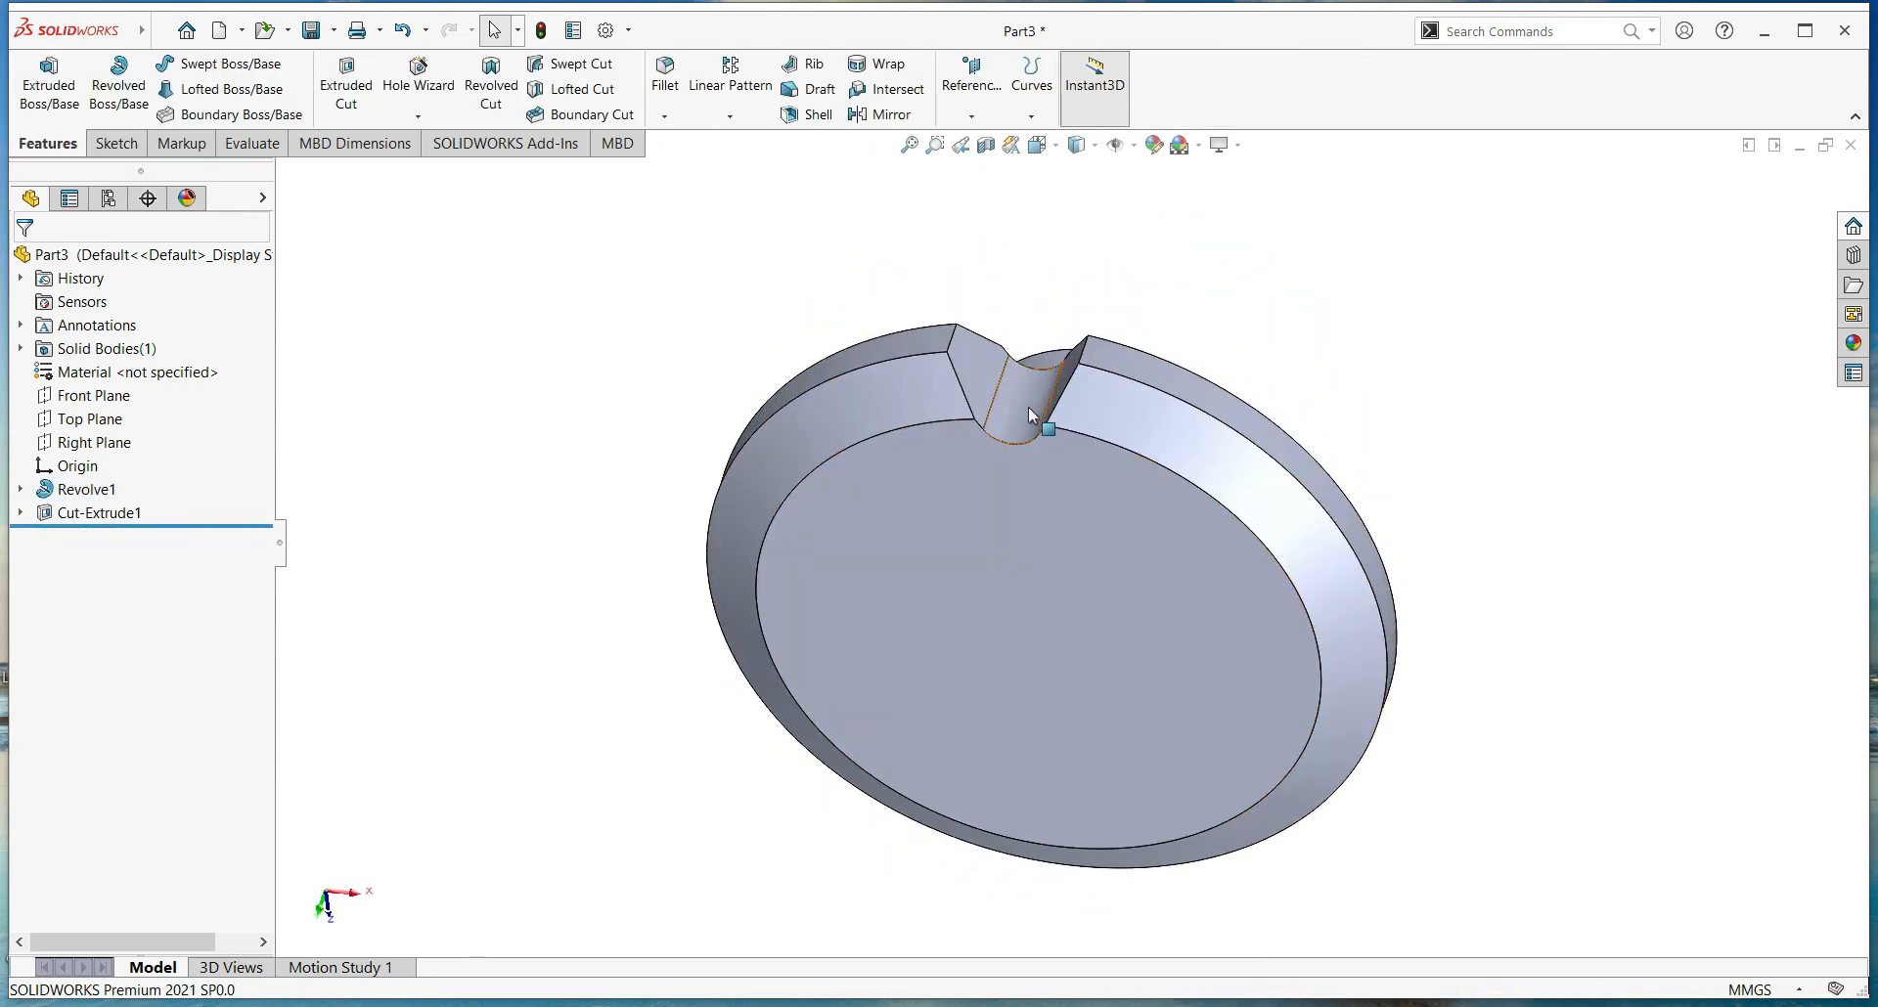
click(1025, 412)
click(731, 118)
click(766, 171)
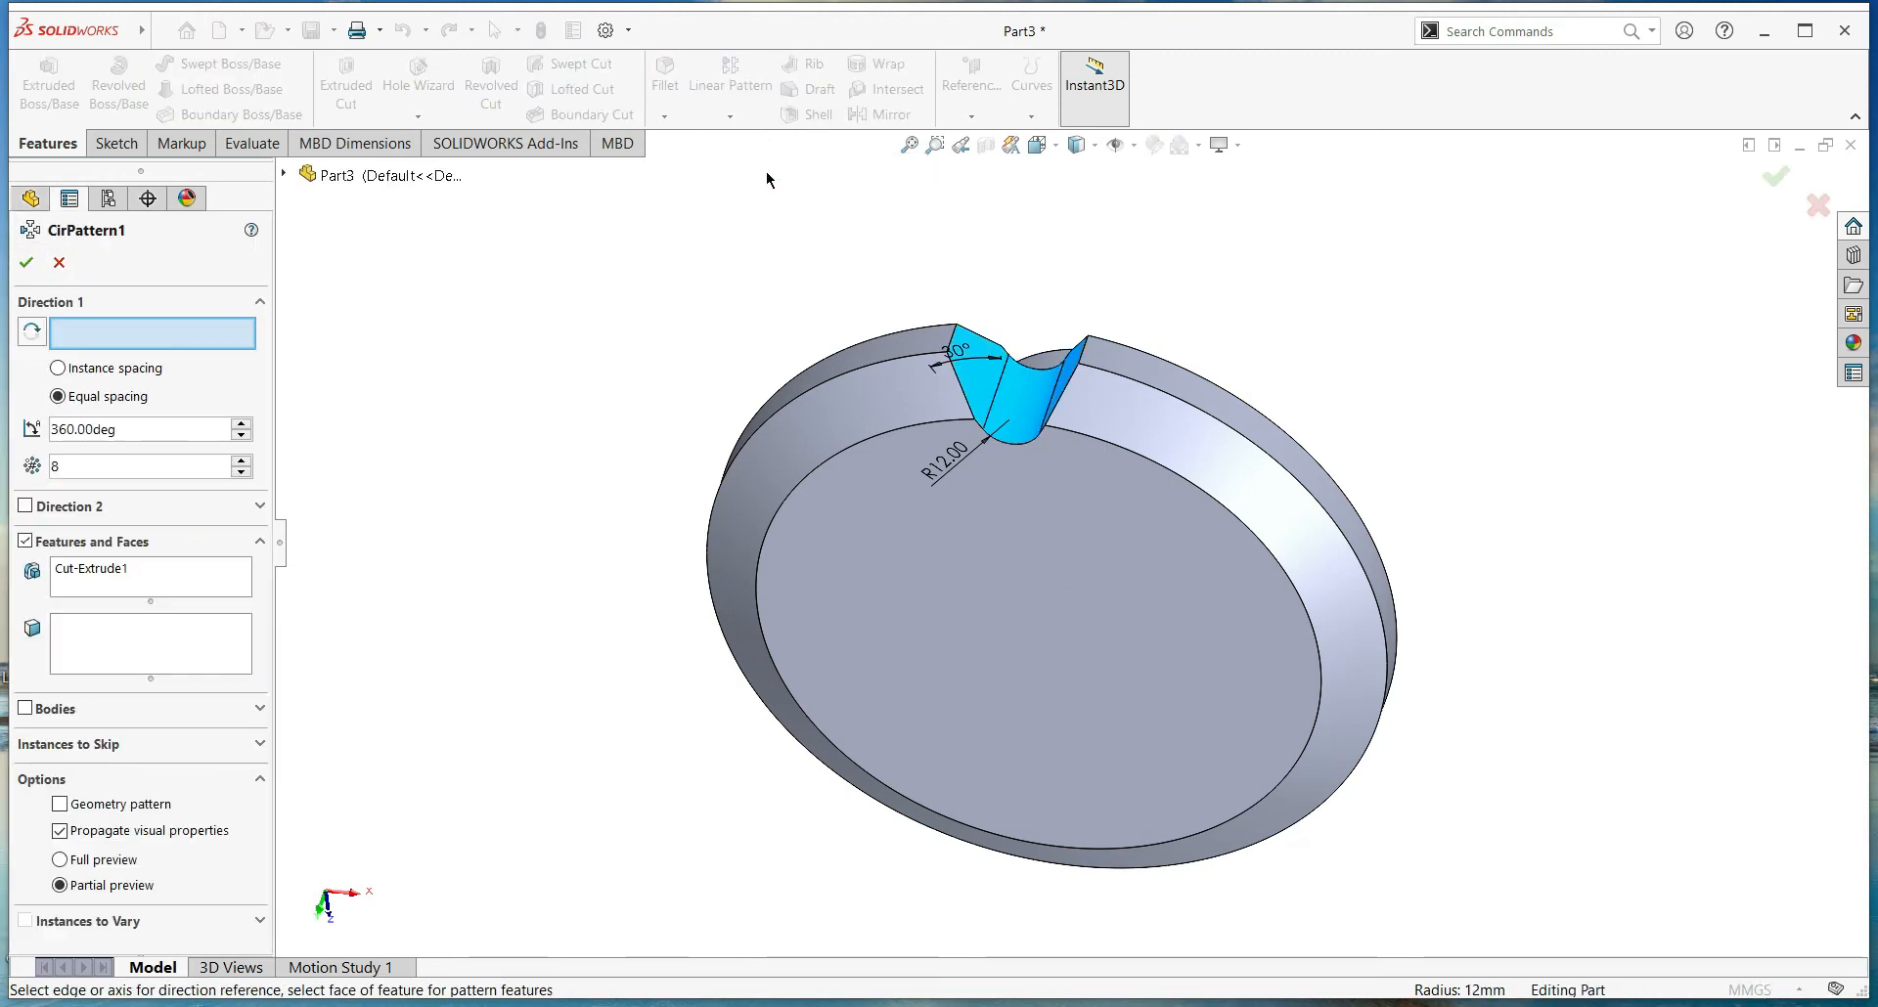
middle_drag(1177, 329, 1125, 484)
click(1123, 486)
middle_drag(692, 488, 934, 374)
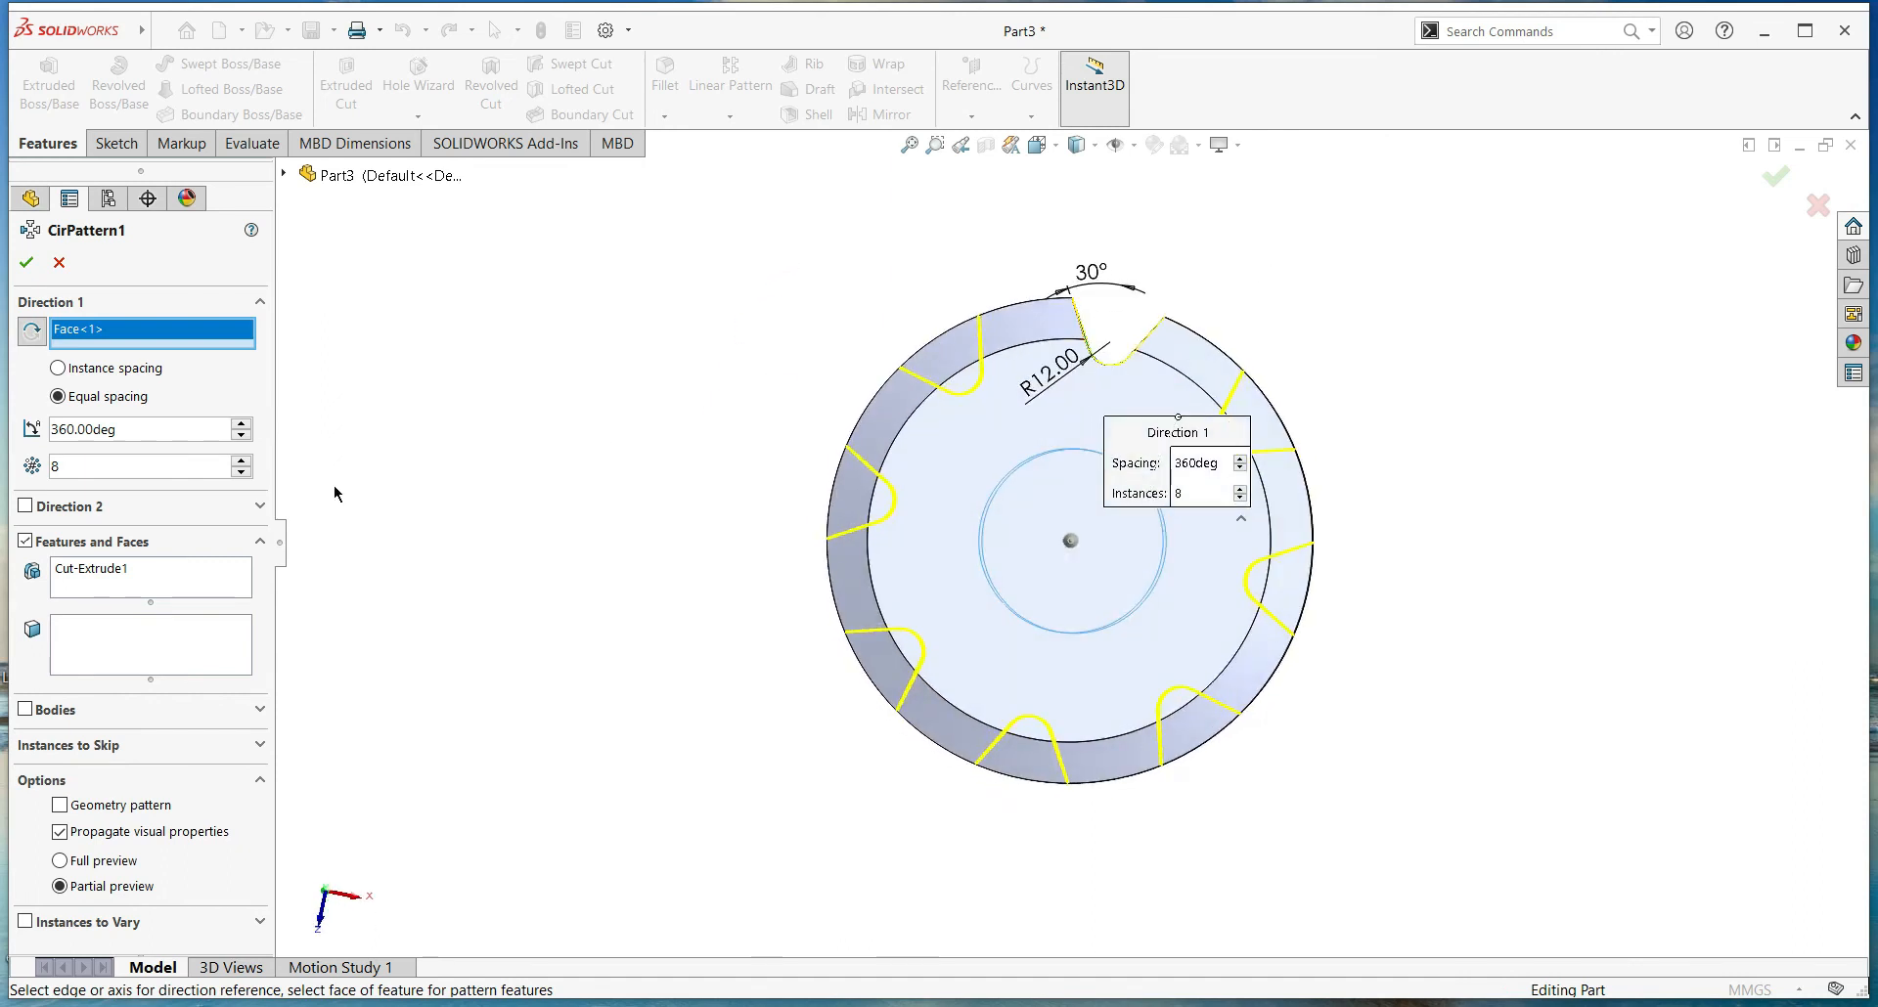
scroll(137, 467, up, 2)
key(Return)
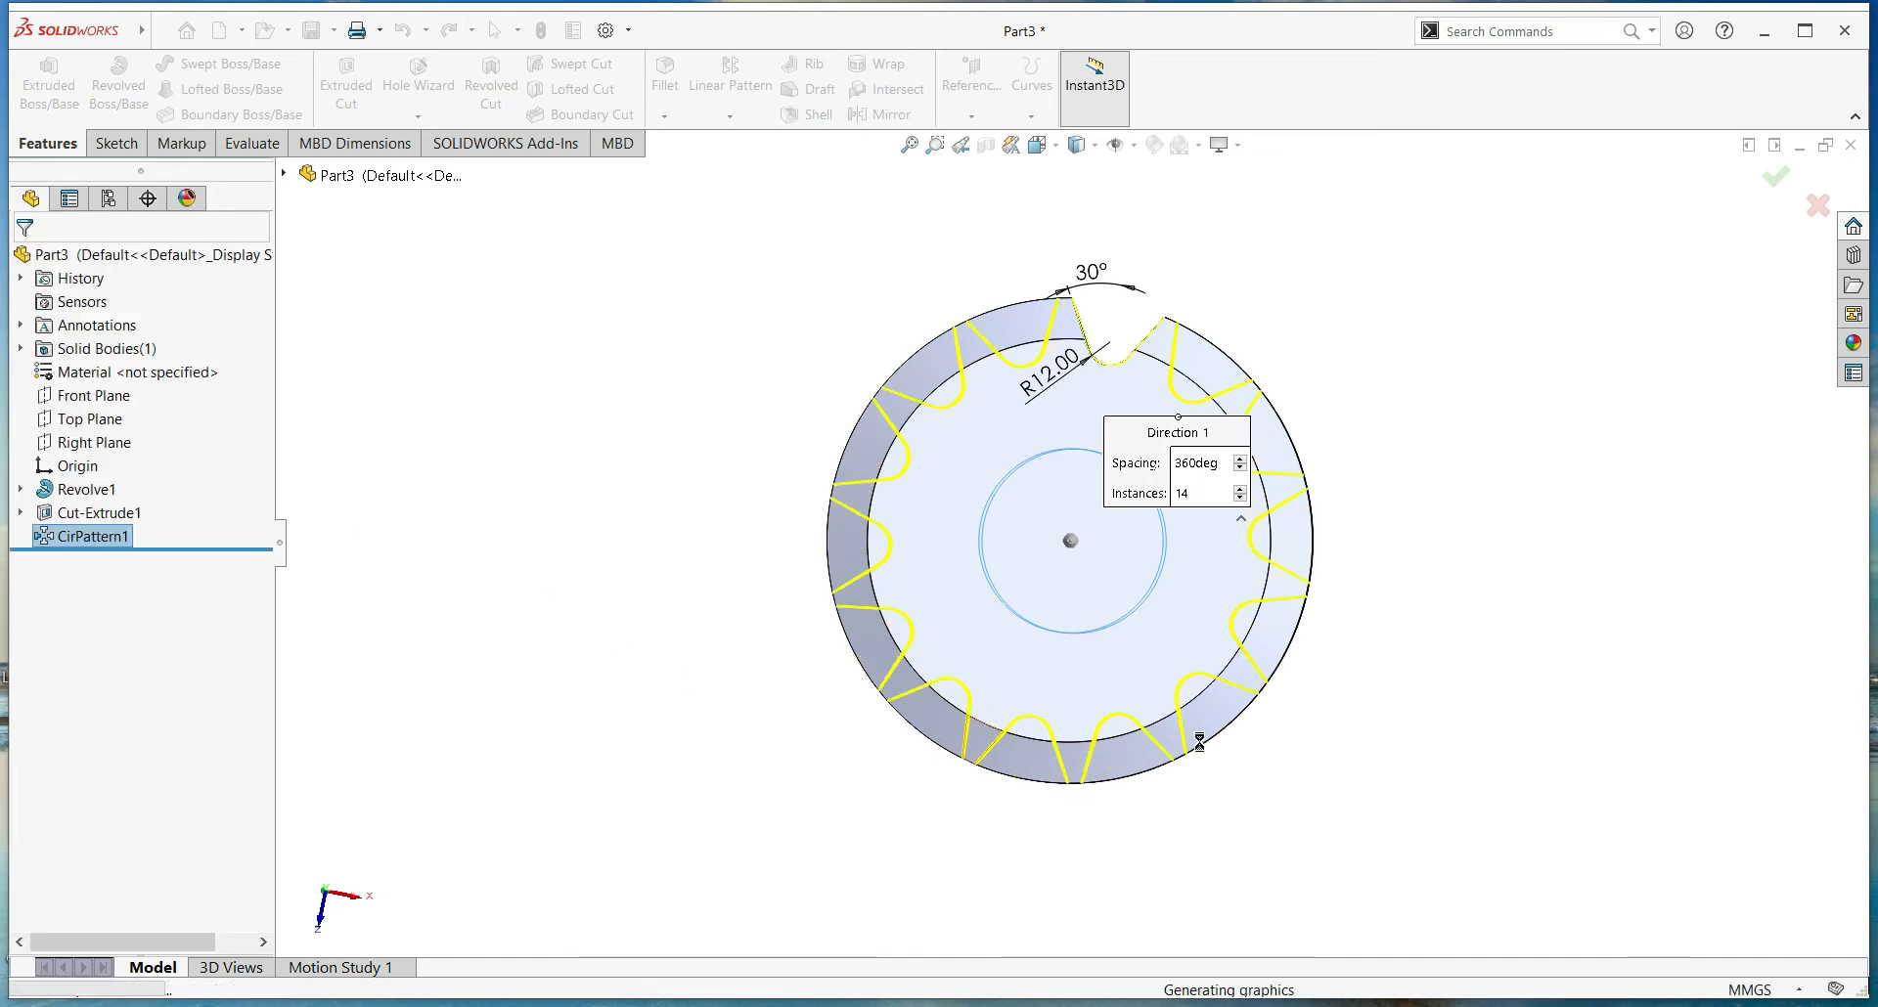
On the hub's flat end face, sketch a circle about 76 mm in diameter centred on the origin
mouse_move(1367, 737)
middle_down()
mouse_move(1145, 786)
mouse_move(1308, 721)
mouse_move(1200, 777)
mouse_move(1131, 634)
middle_up()
click(1124, 565)
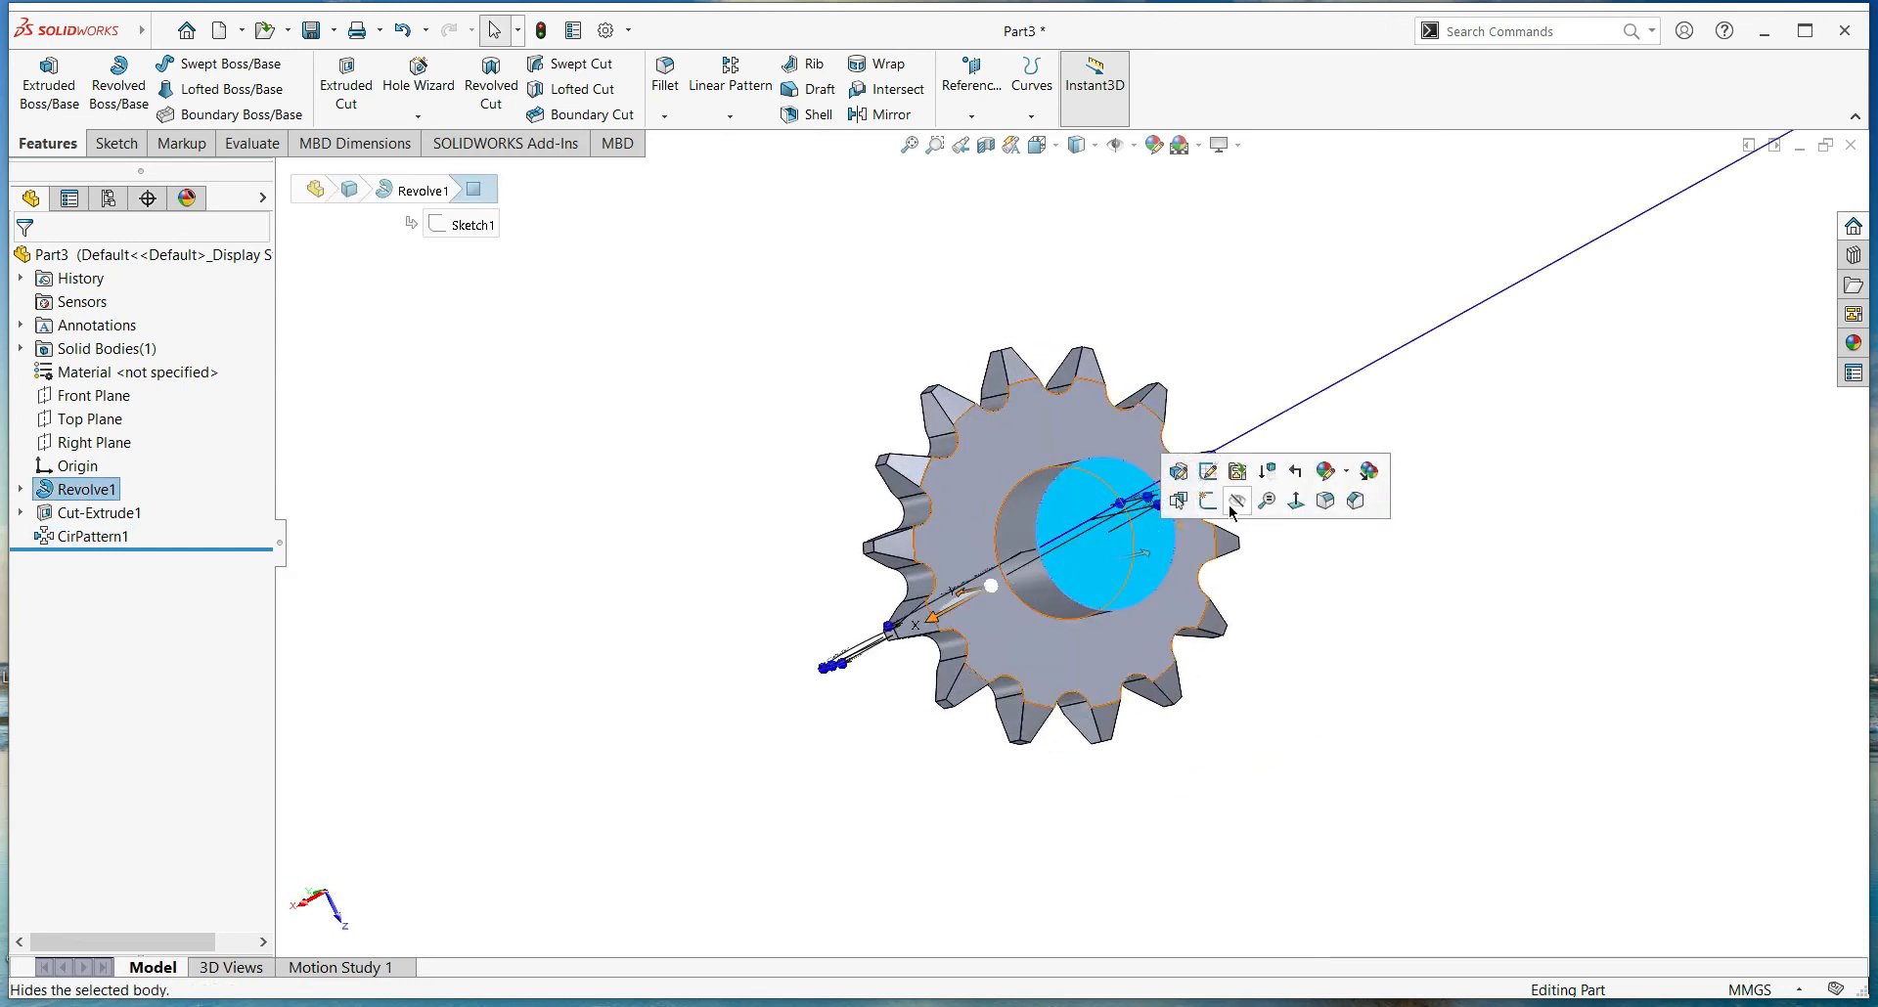
click(1209, 502)
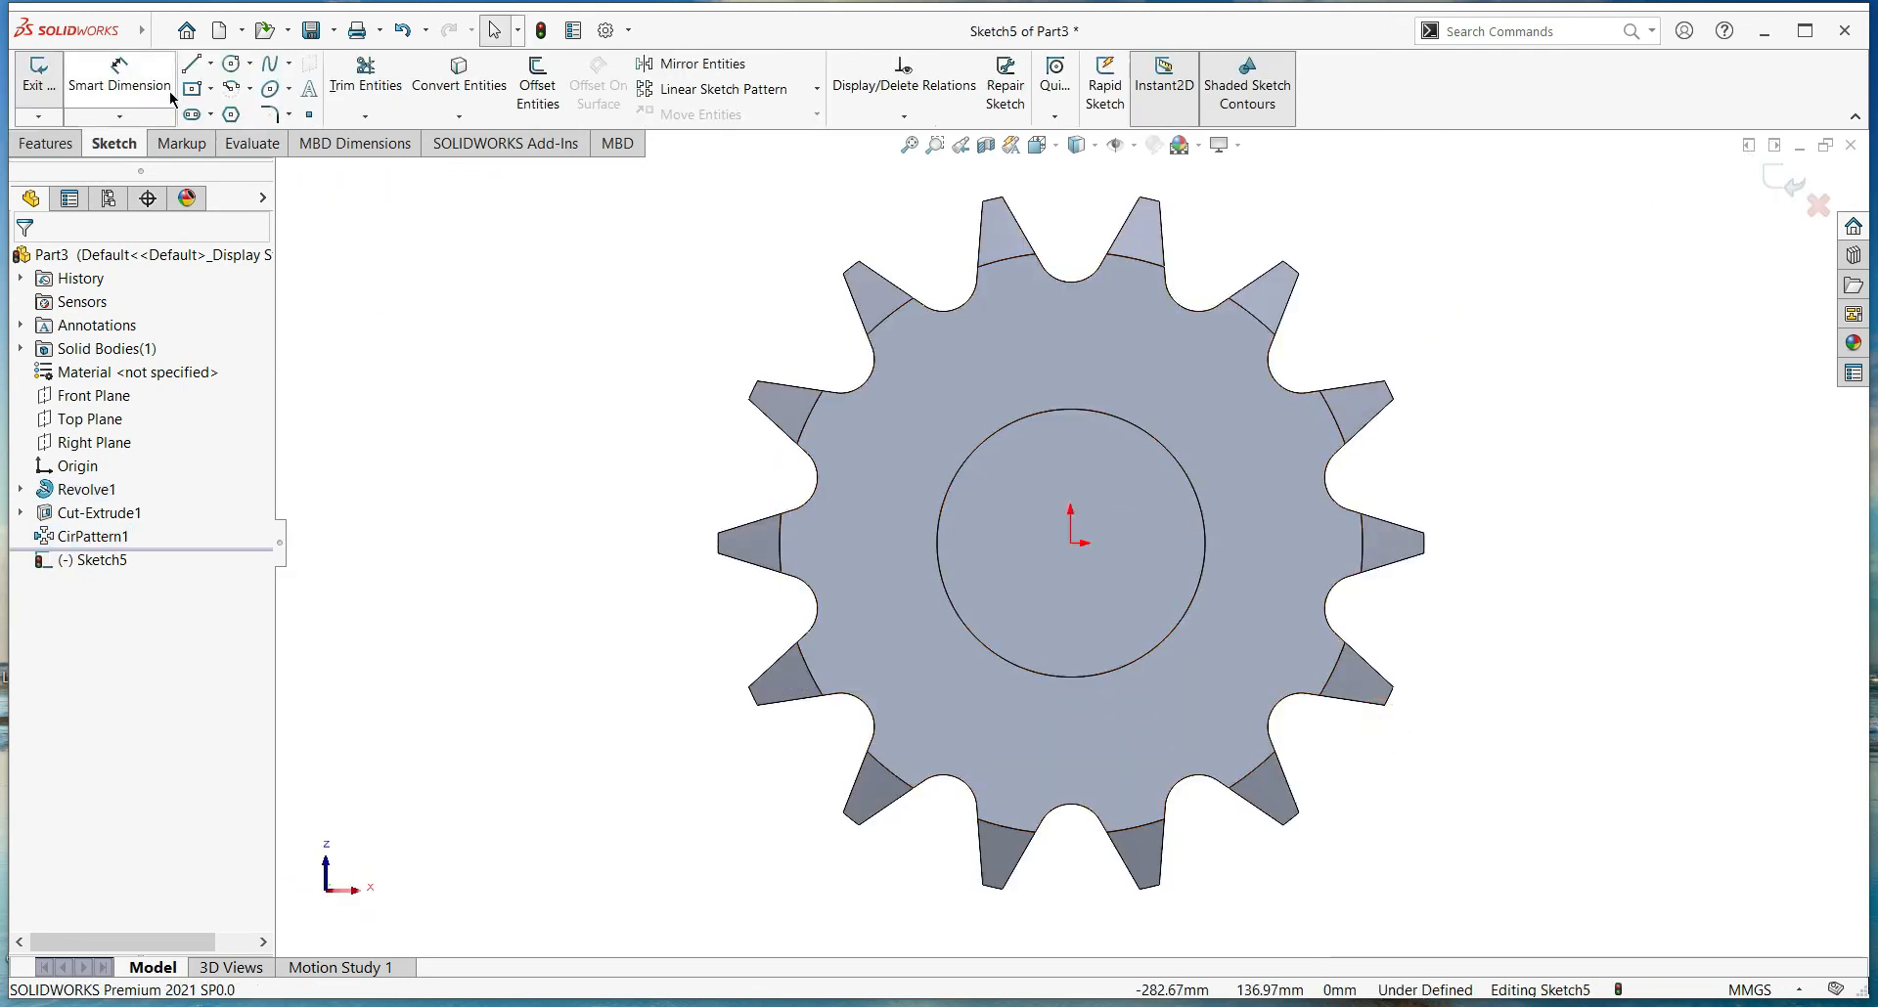
click(232, 63)
click(1071, 542)
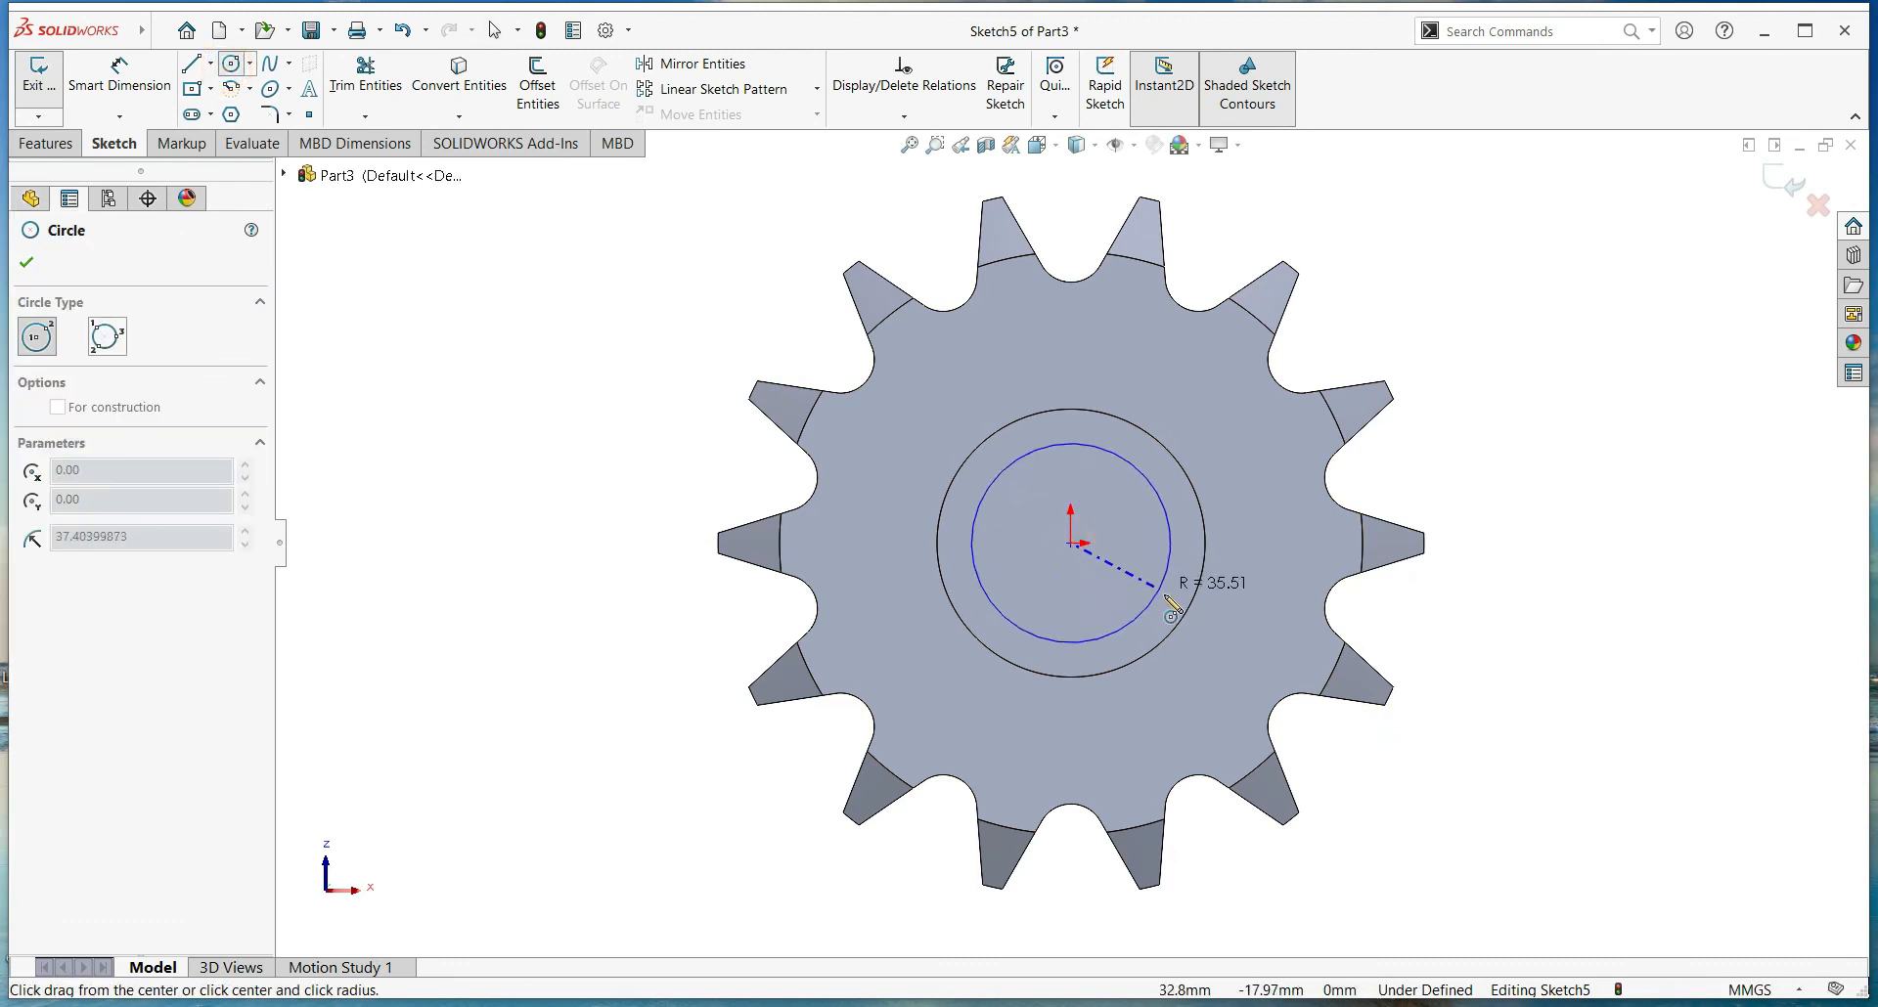
click(1167, 599)
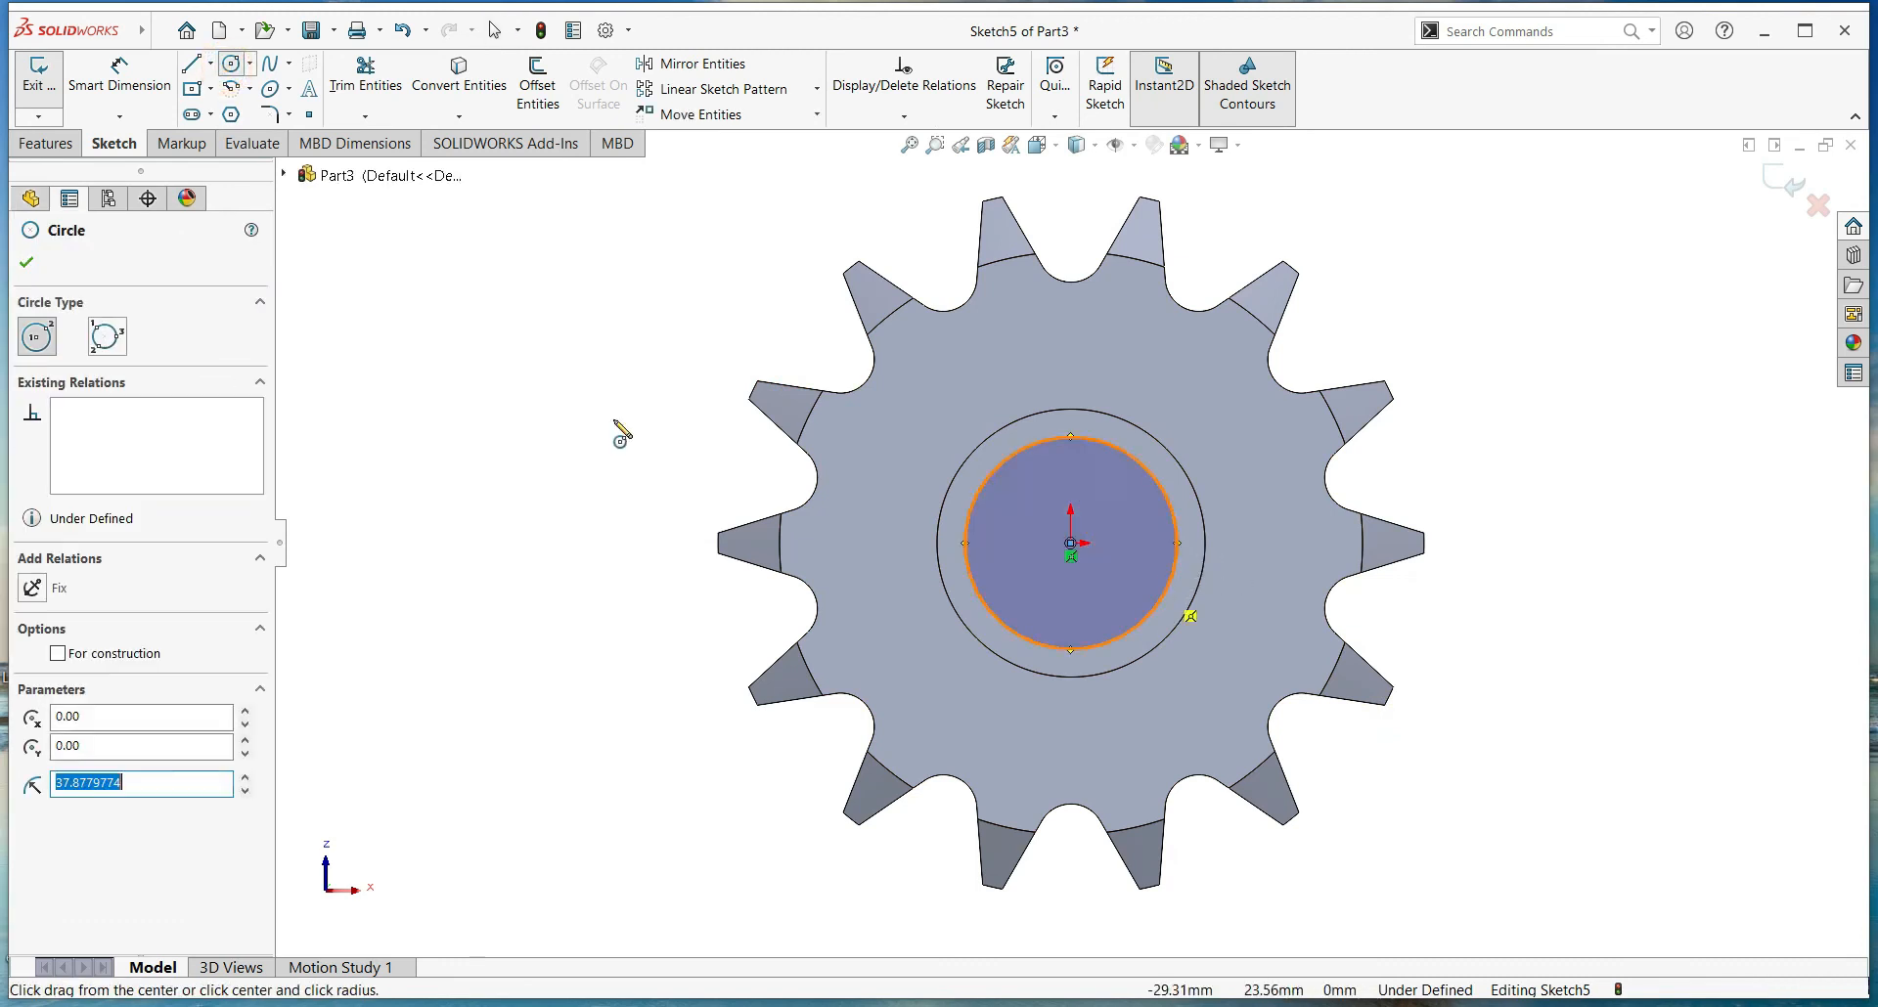
click(26, 262)
Dimension the circle on the hub's end face with a diameter of 70 mm
click(121, 104)
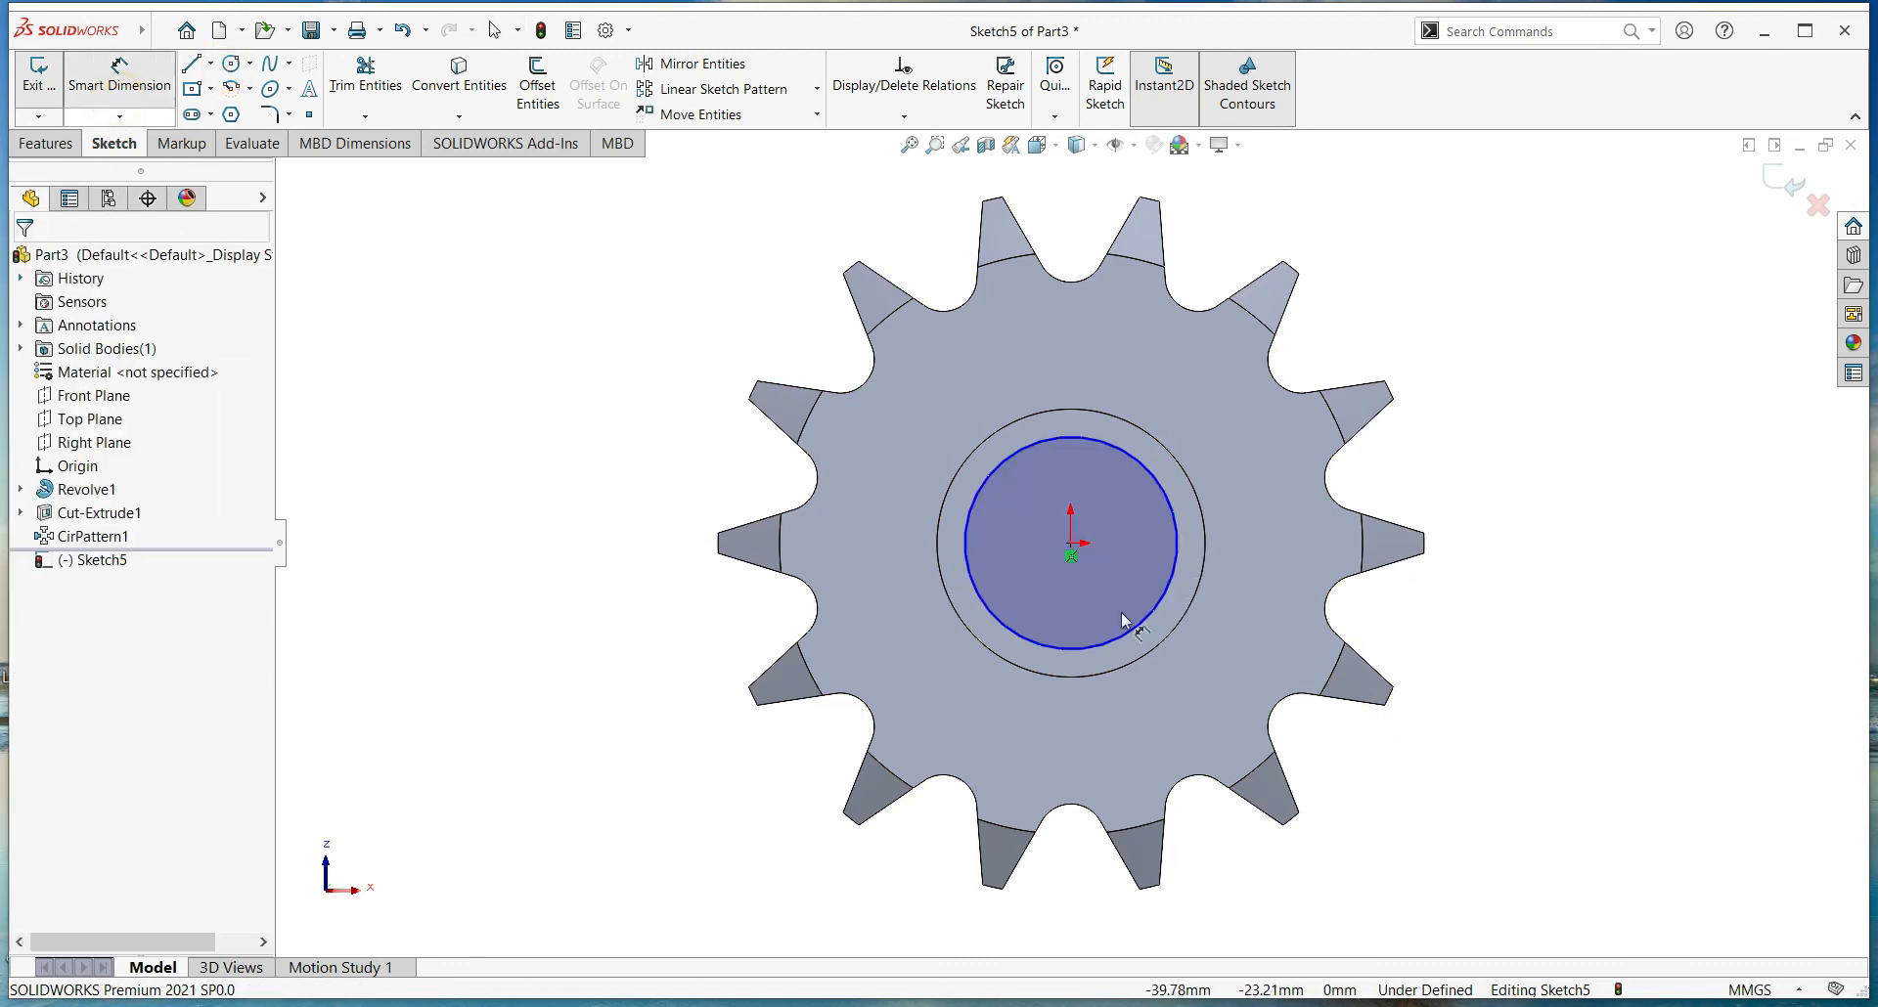
click(1180, 564)
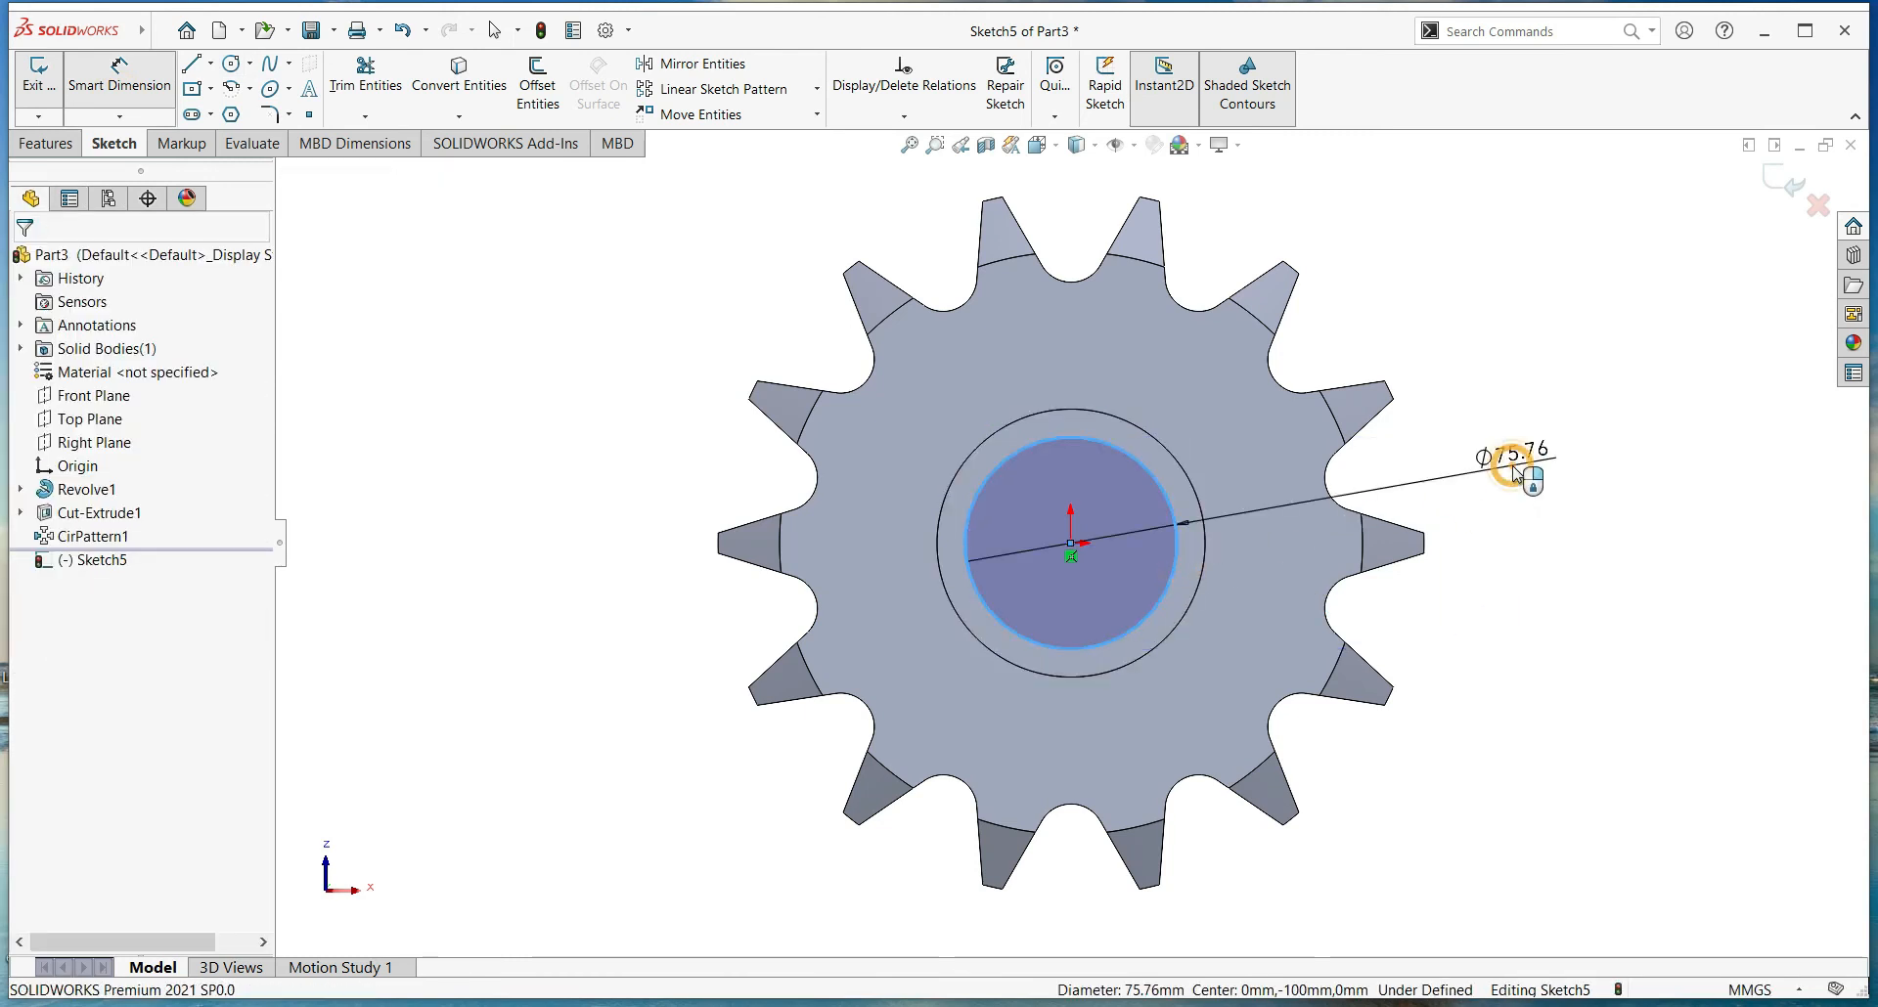
click(1515, 474)
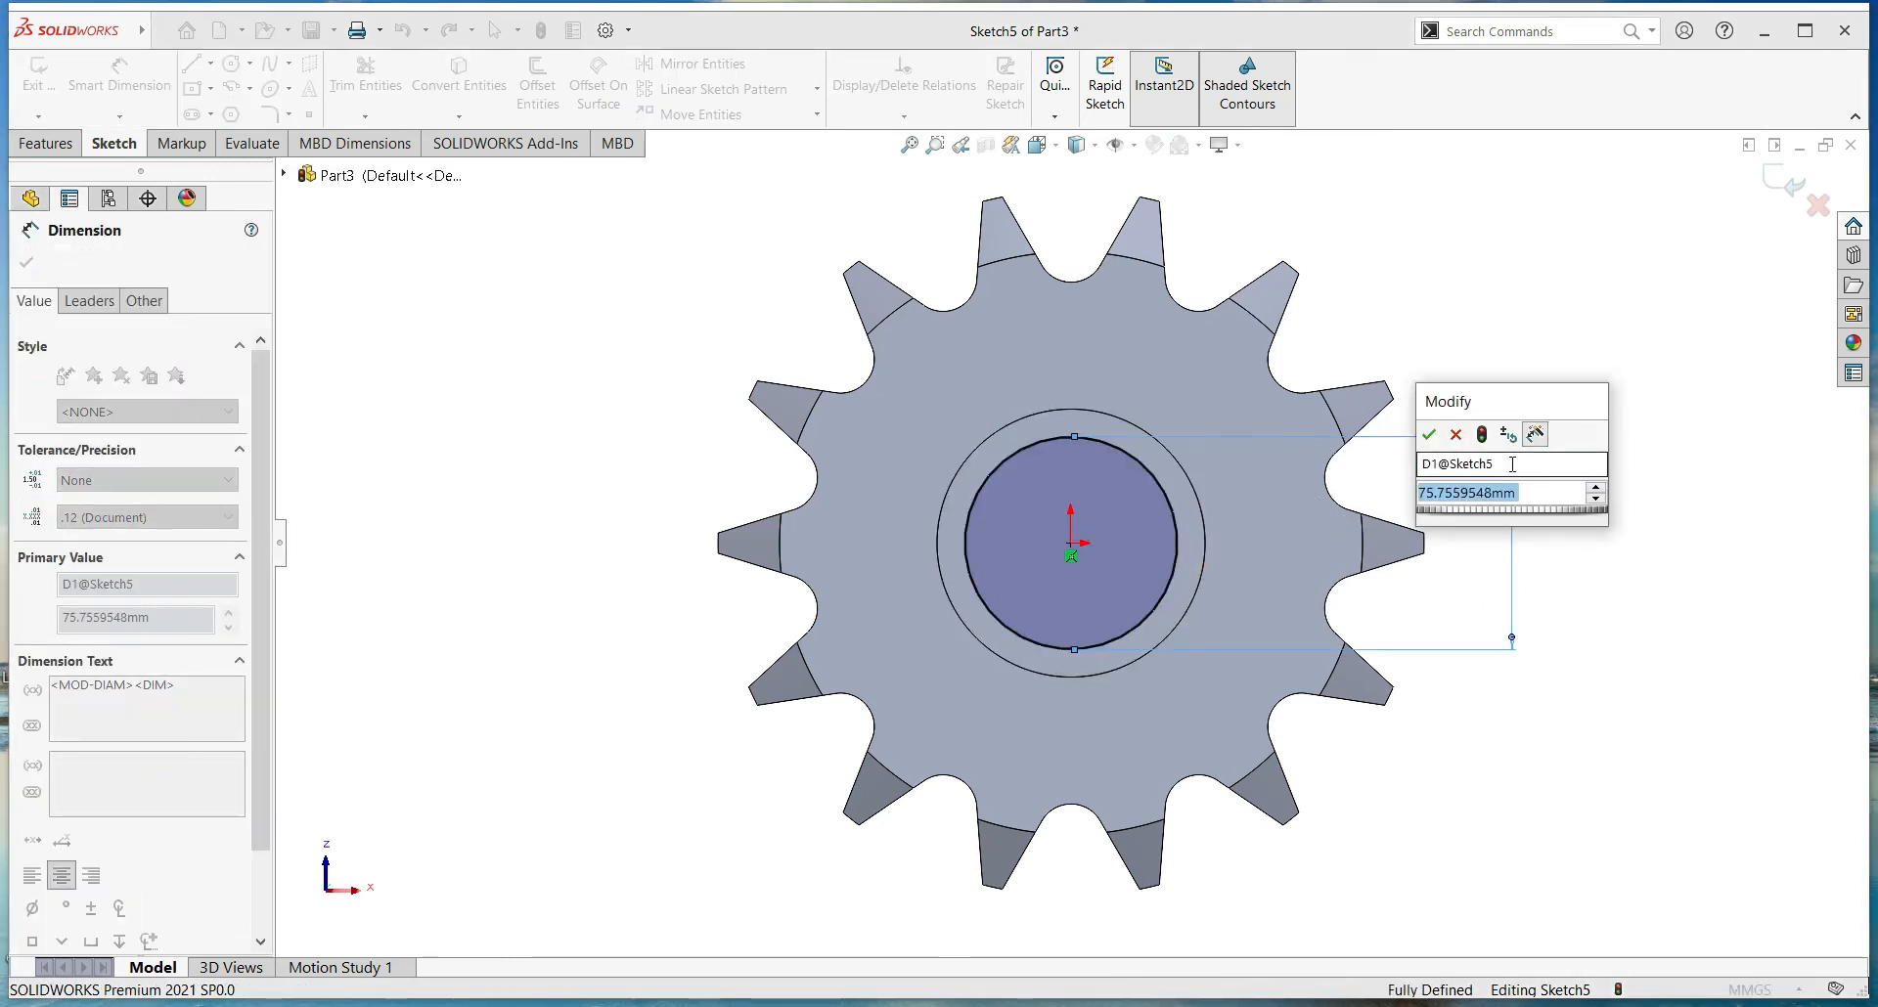
text(70)
key(Return)
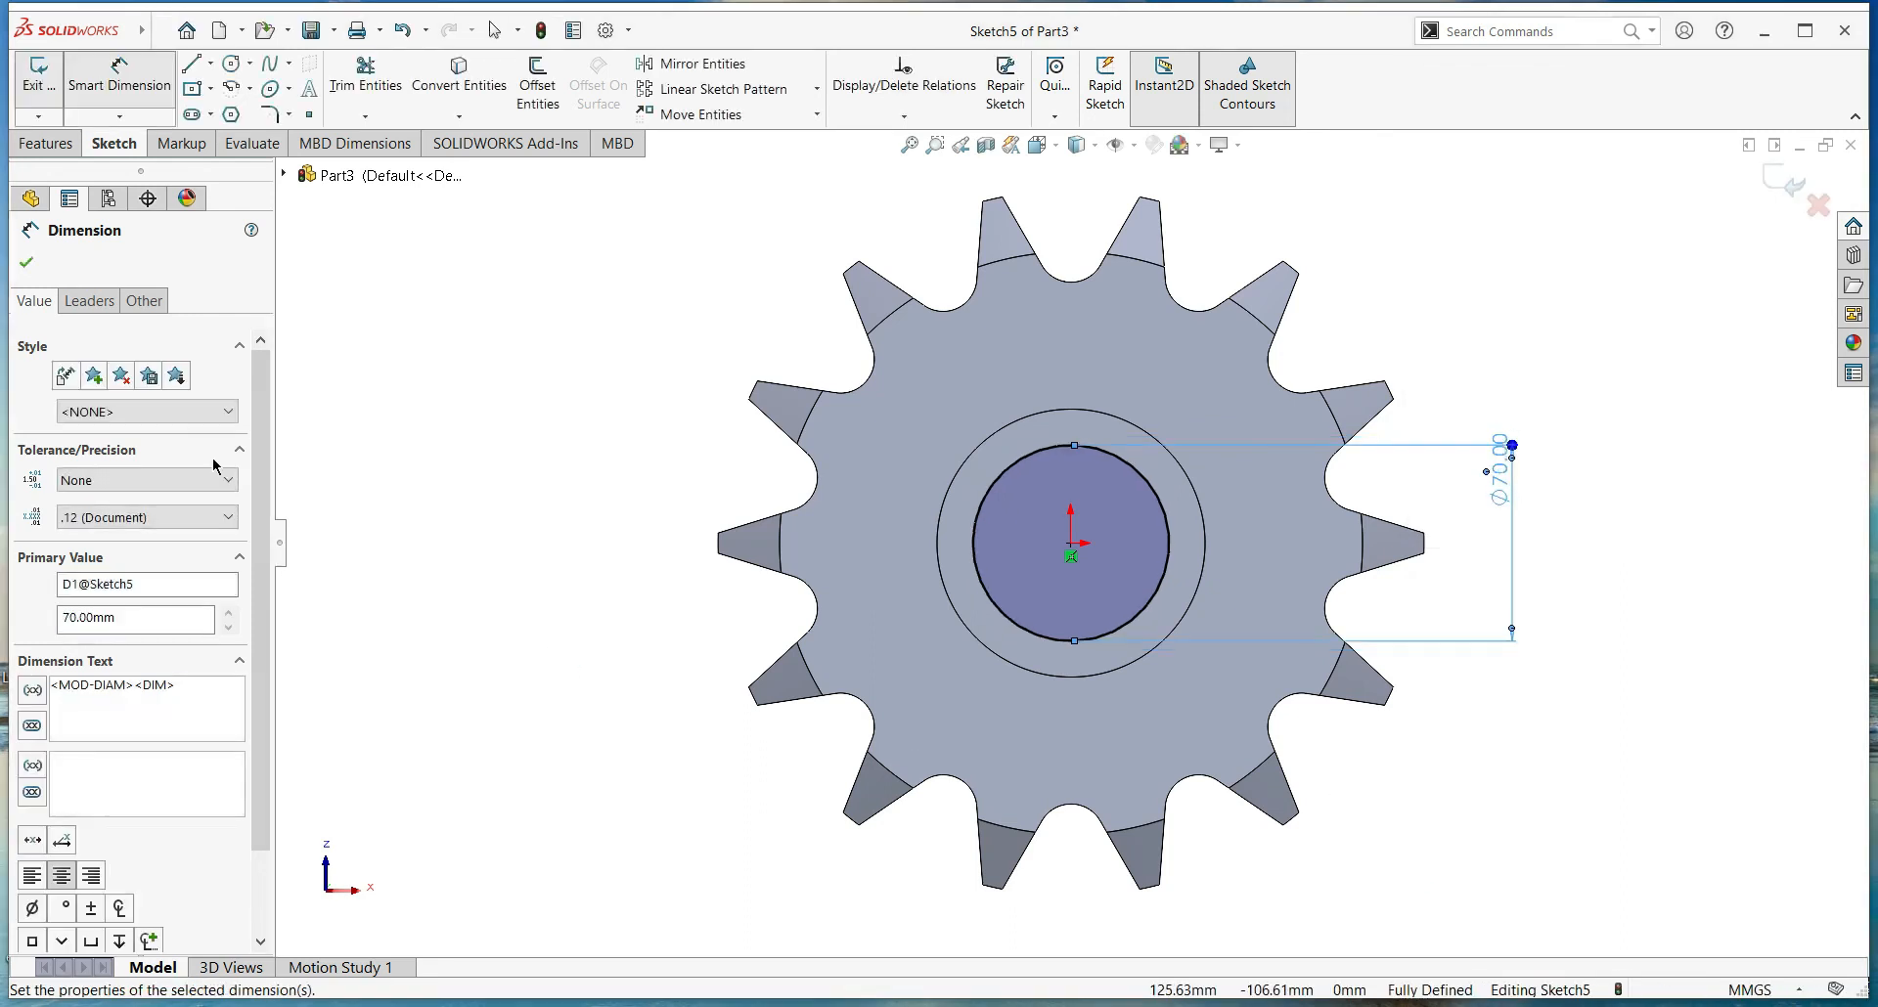
click(27, 263)
Make an Extruded Cut from the circle with the end condition Through All to bore the hub and disc
click(43, 140)
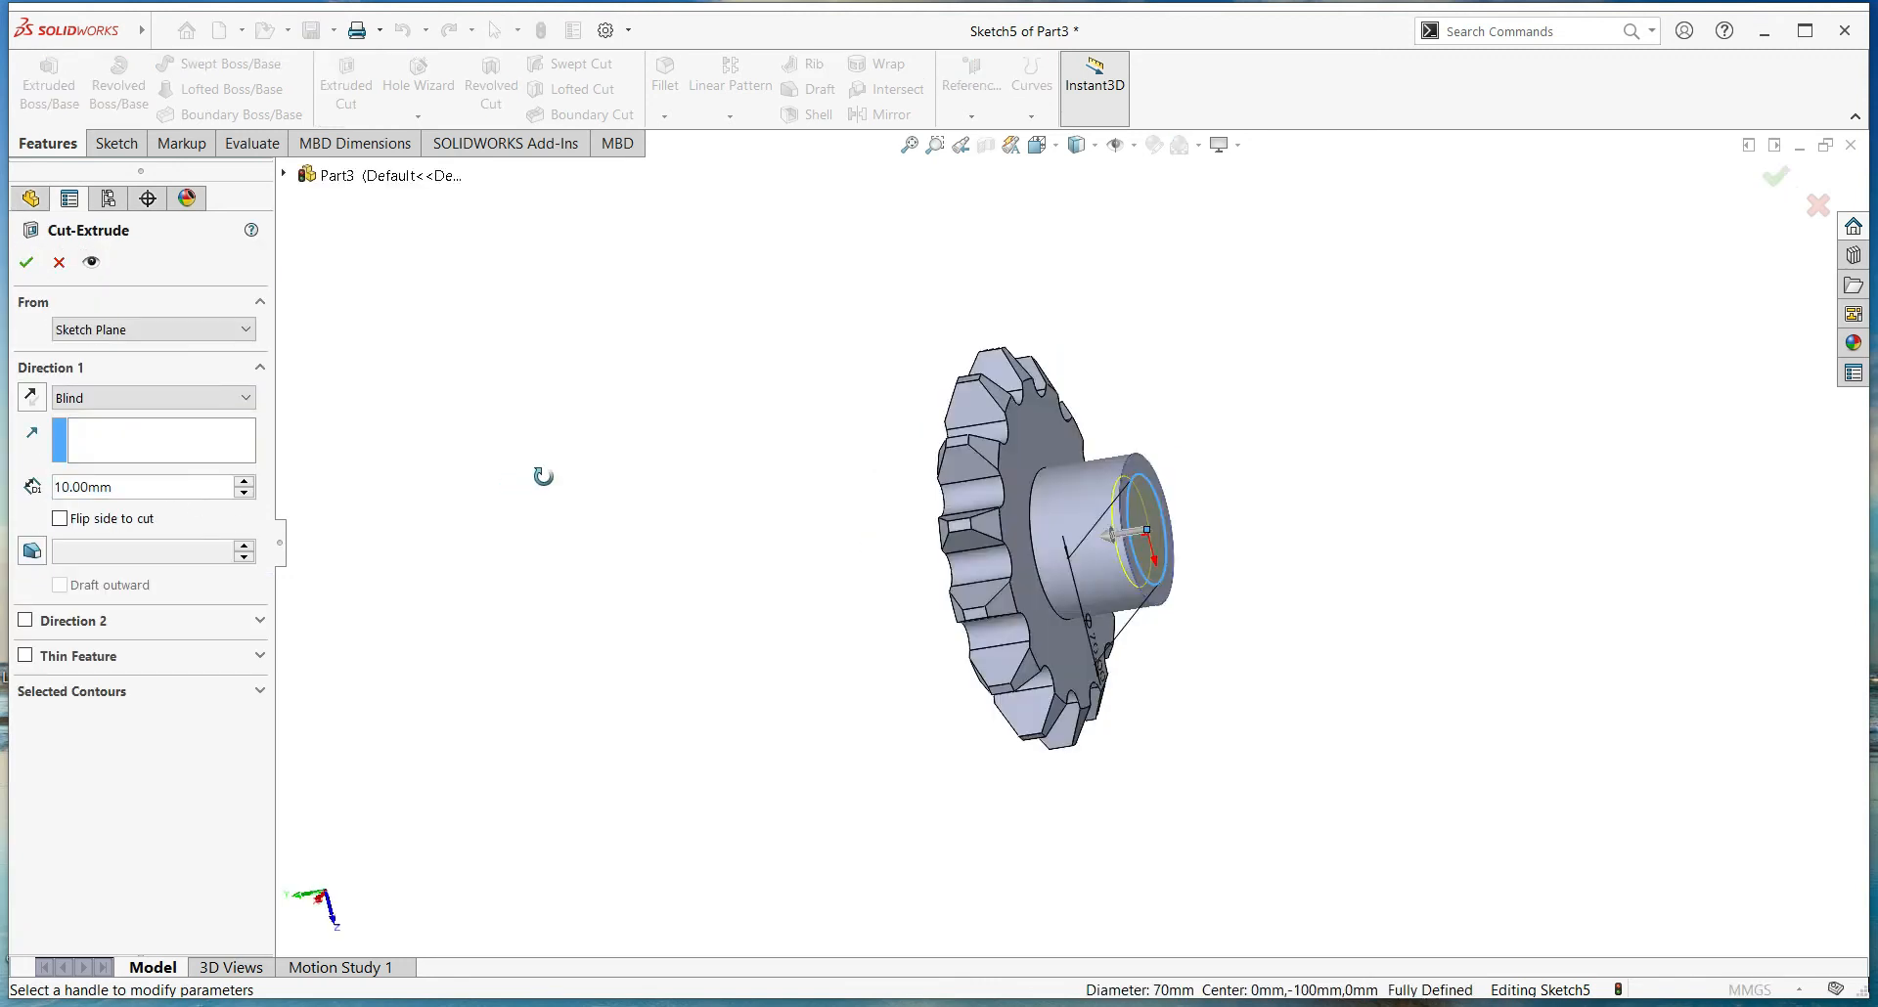
click(125, 398)
click(102, 436)
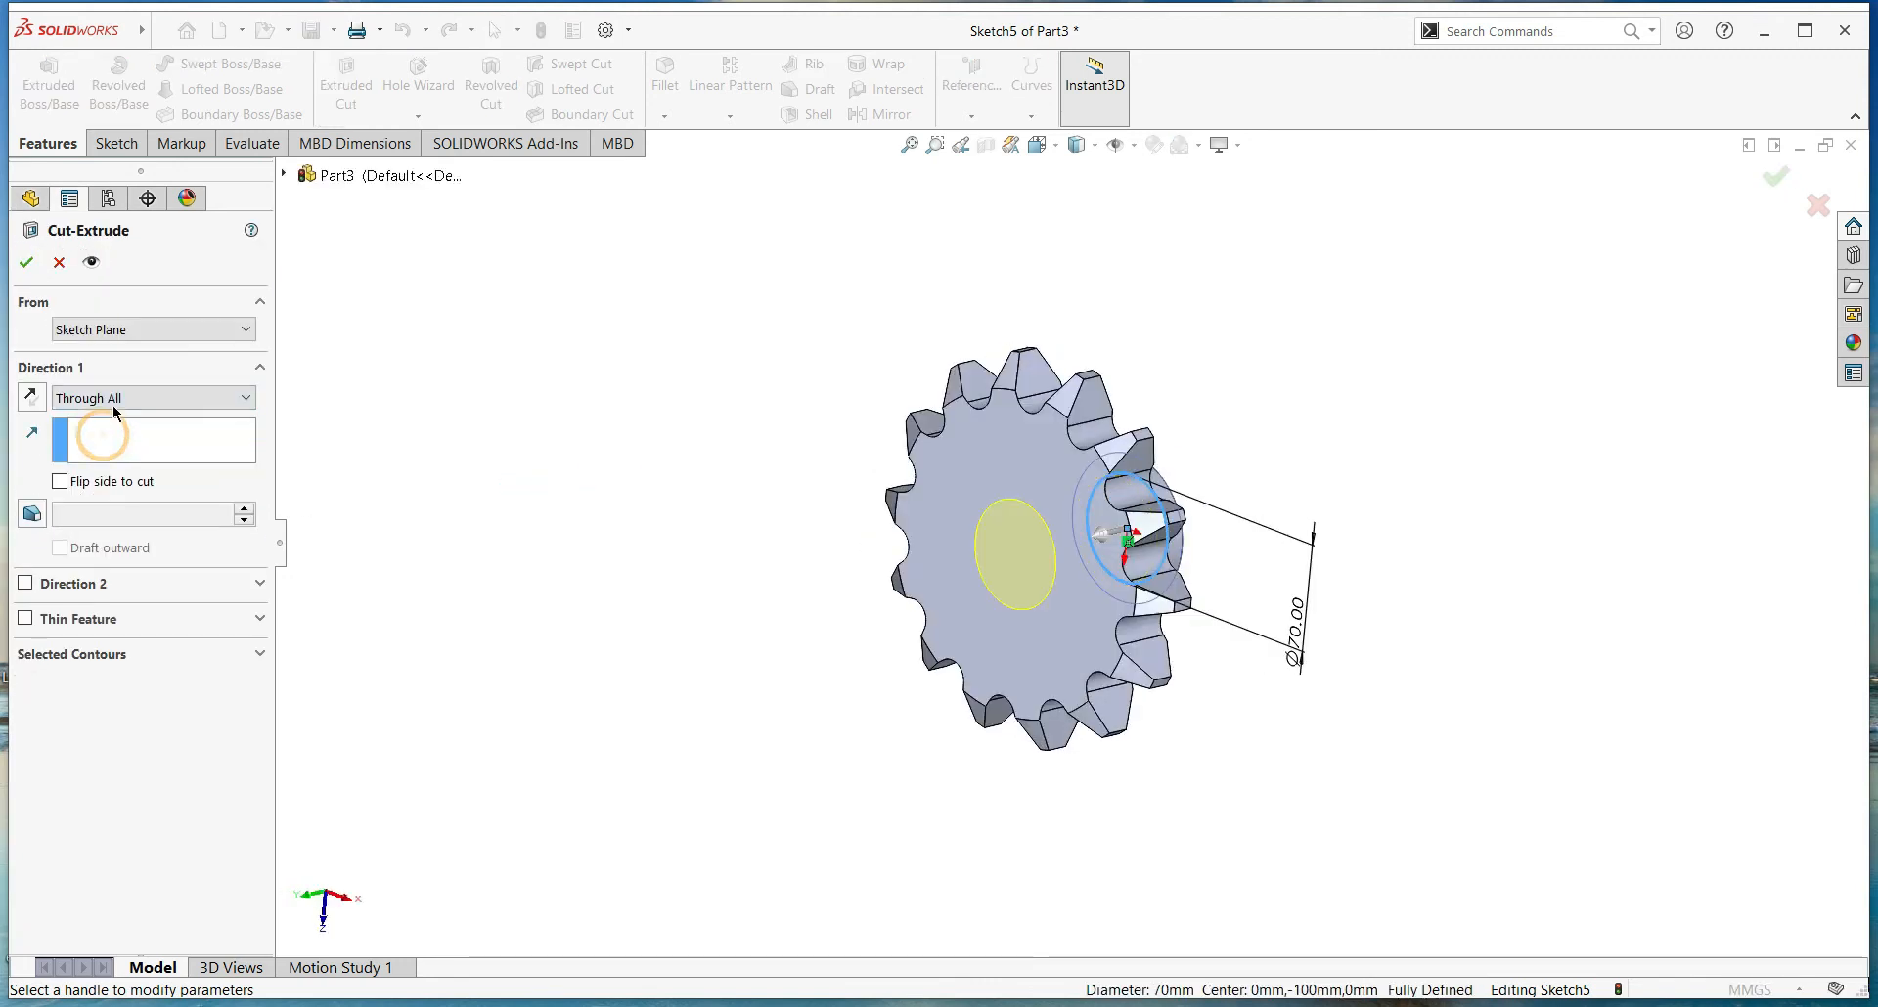
click(26, 262)
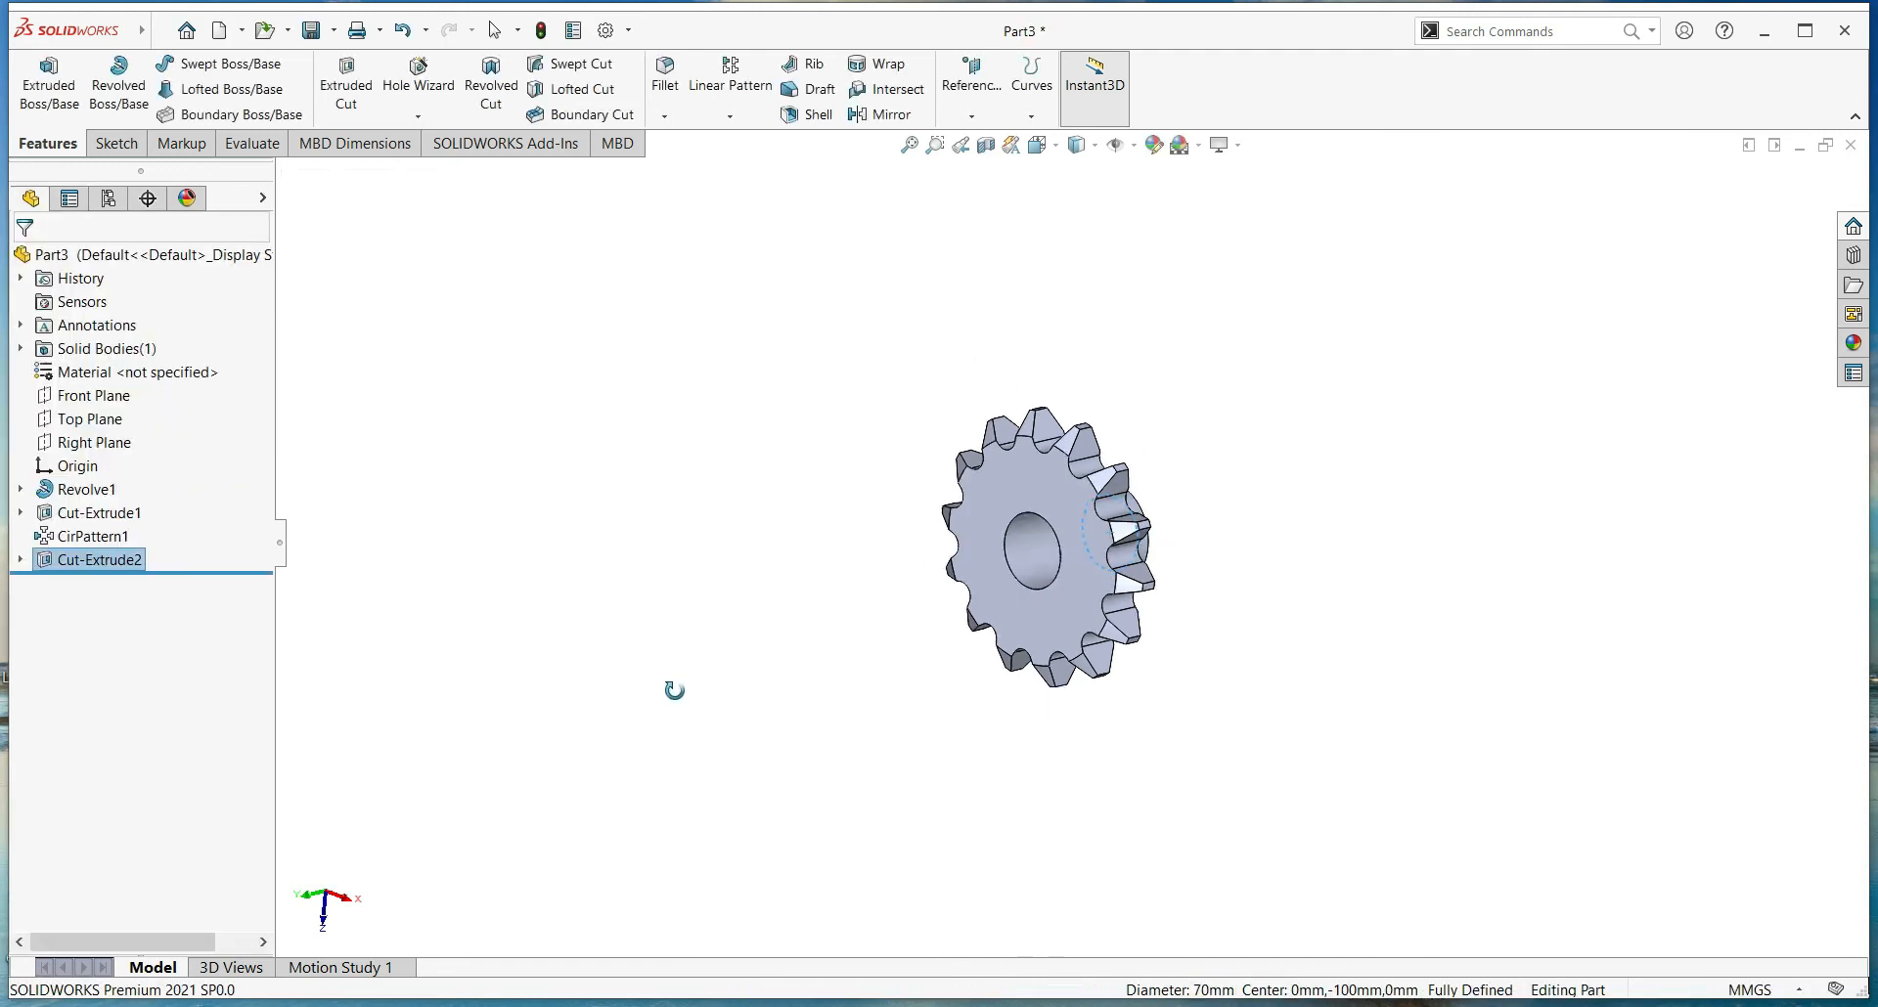
Open a new sketch on the ring-shaped end face of the hub around the bore
click(767, 706)
scroll(1035, 620, down, 5)
middle_click(1037, 615)
mouse_move(859, 768)
middle_down()
mouse_move(854, 616)
mouse_move(869, 681)
mouse_move(738, 634)
mouse_move(1043, 614)
middle_up()
click(1047, 606)
click(1296, 825)
click(1111, 628)
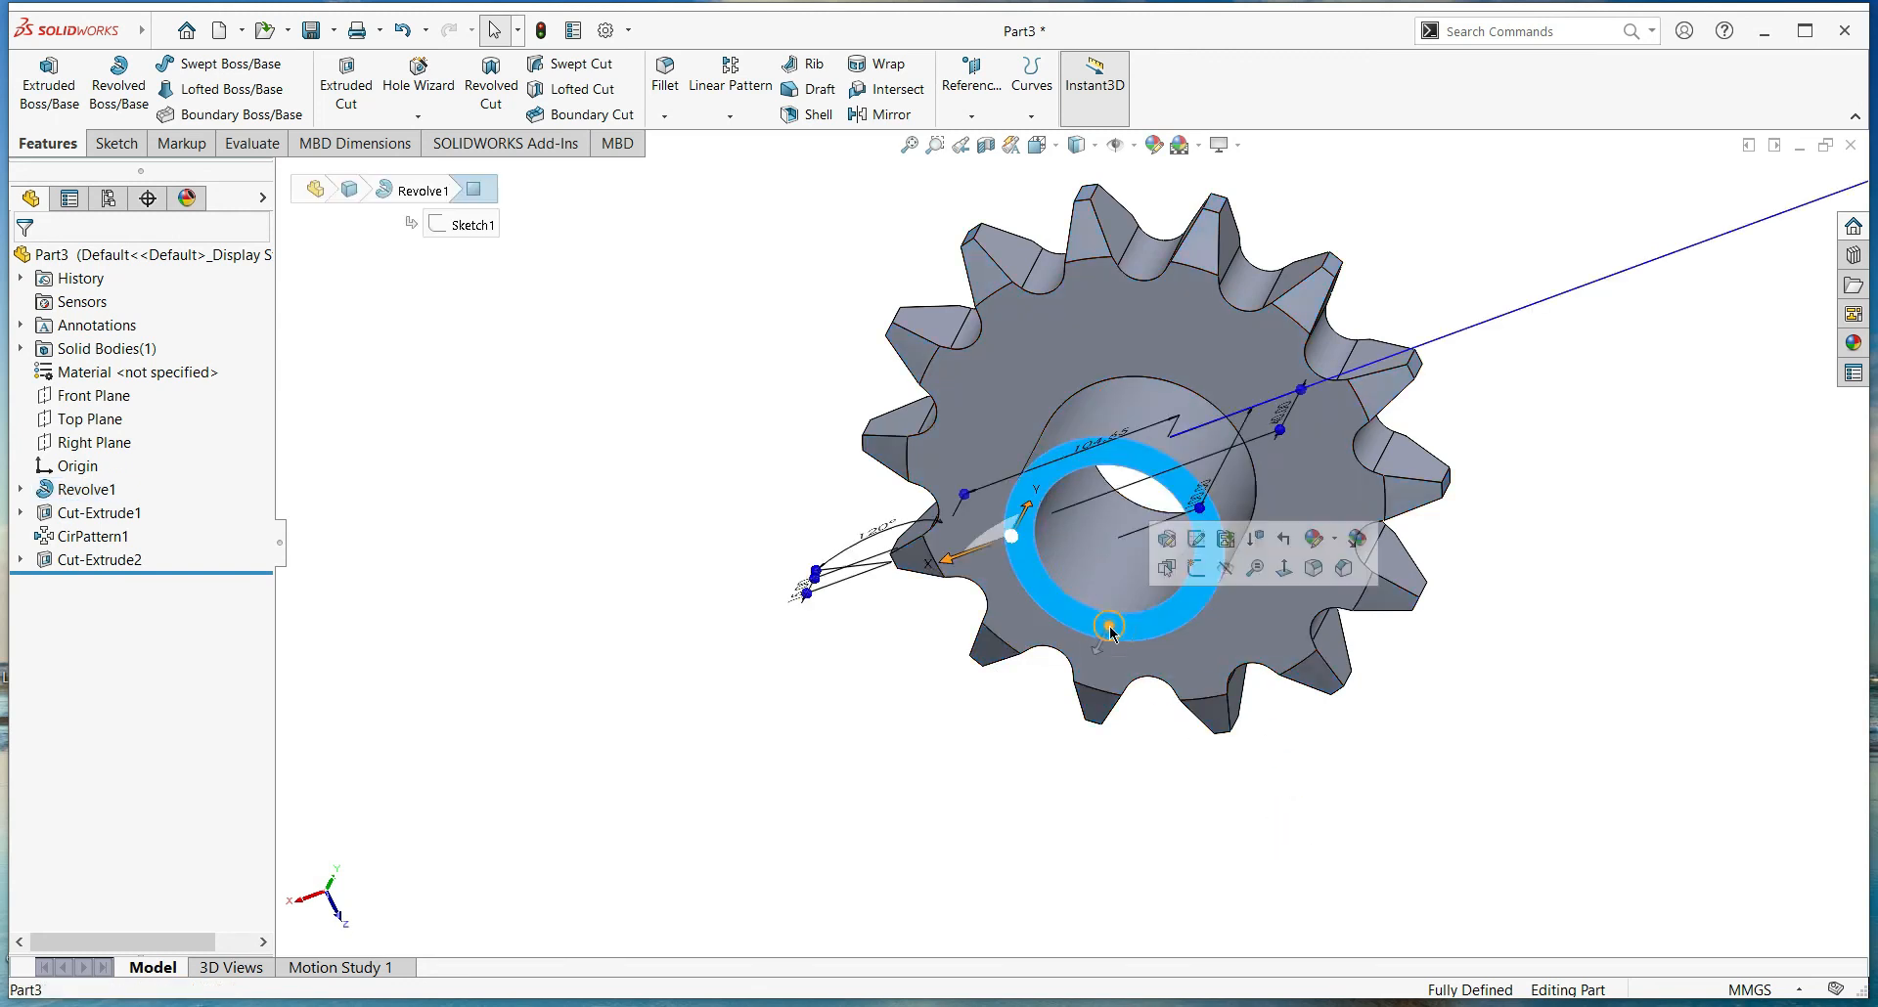
click(1196, 571)
click(705, 745)
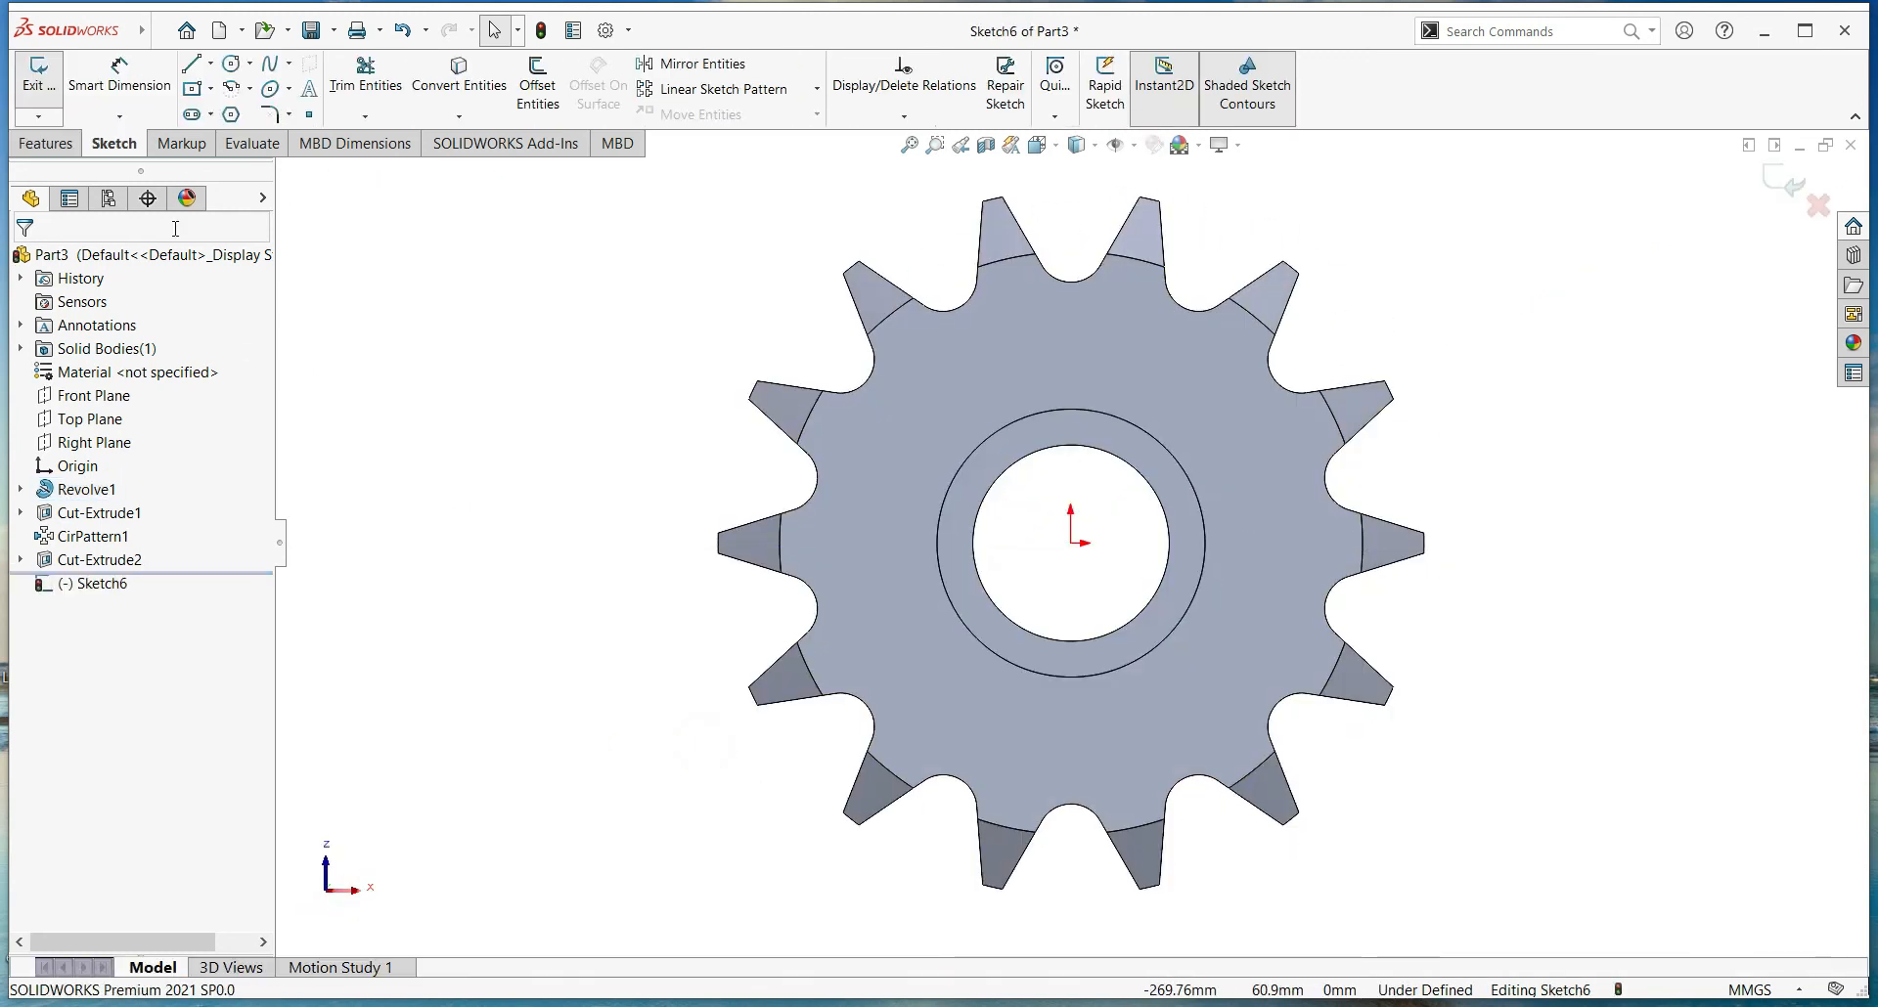
Draw a vertical construction line about 70 mm long from the origin upward past the hub's outer edge
click(210, 63)
click(203, 114)
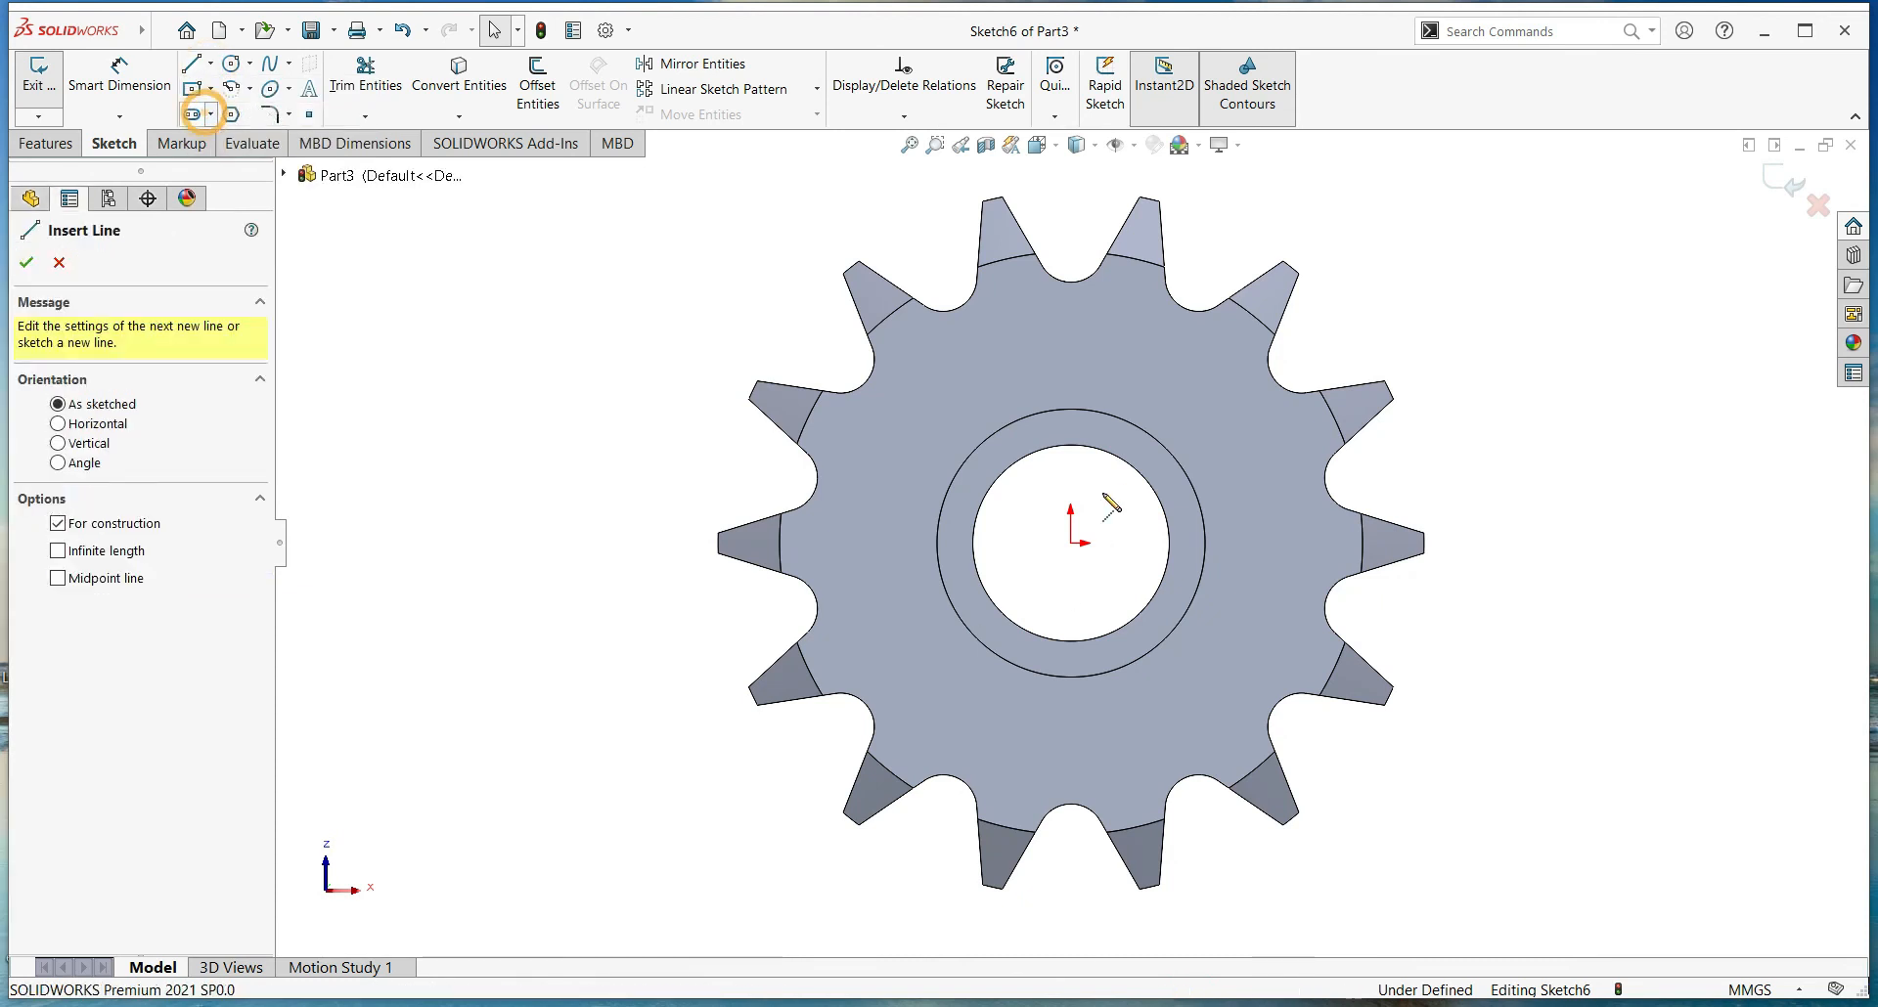
click(1071, 543)
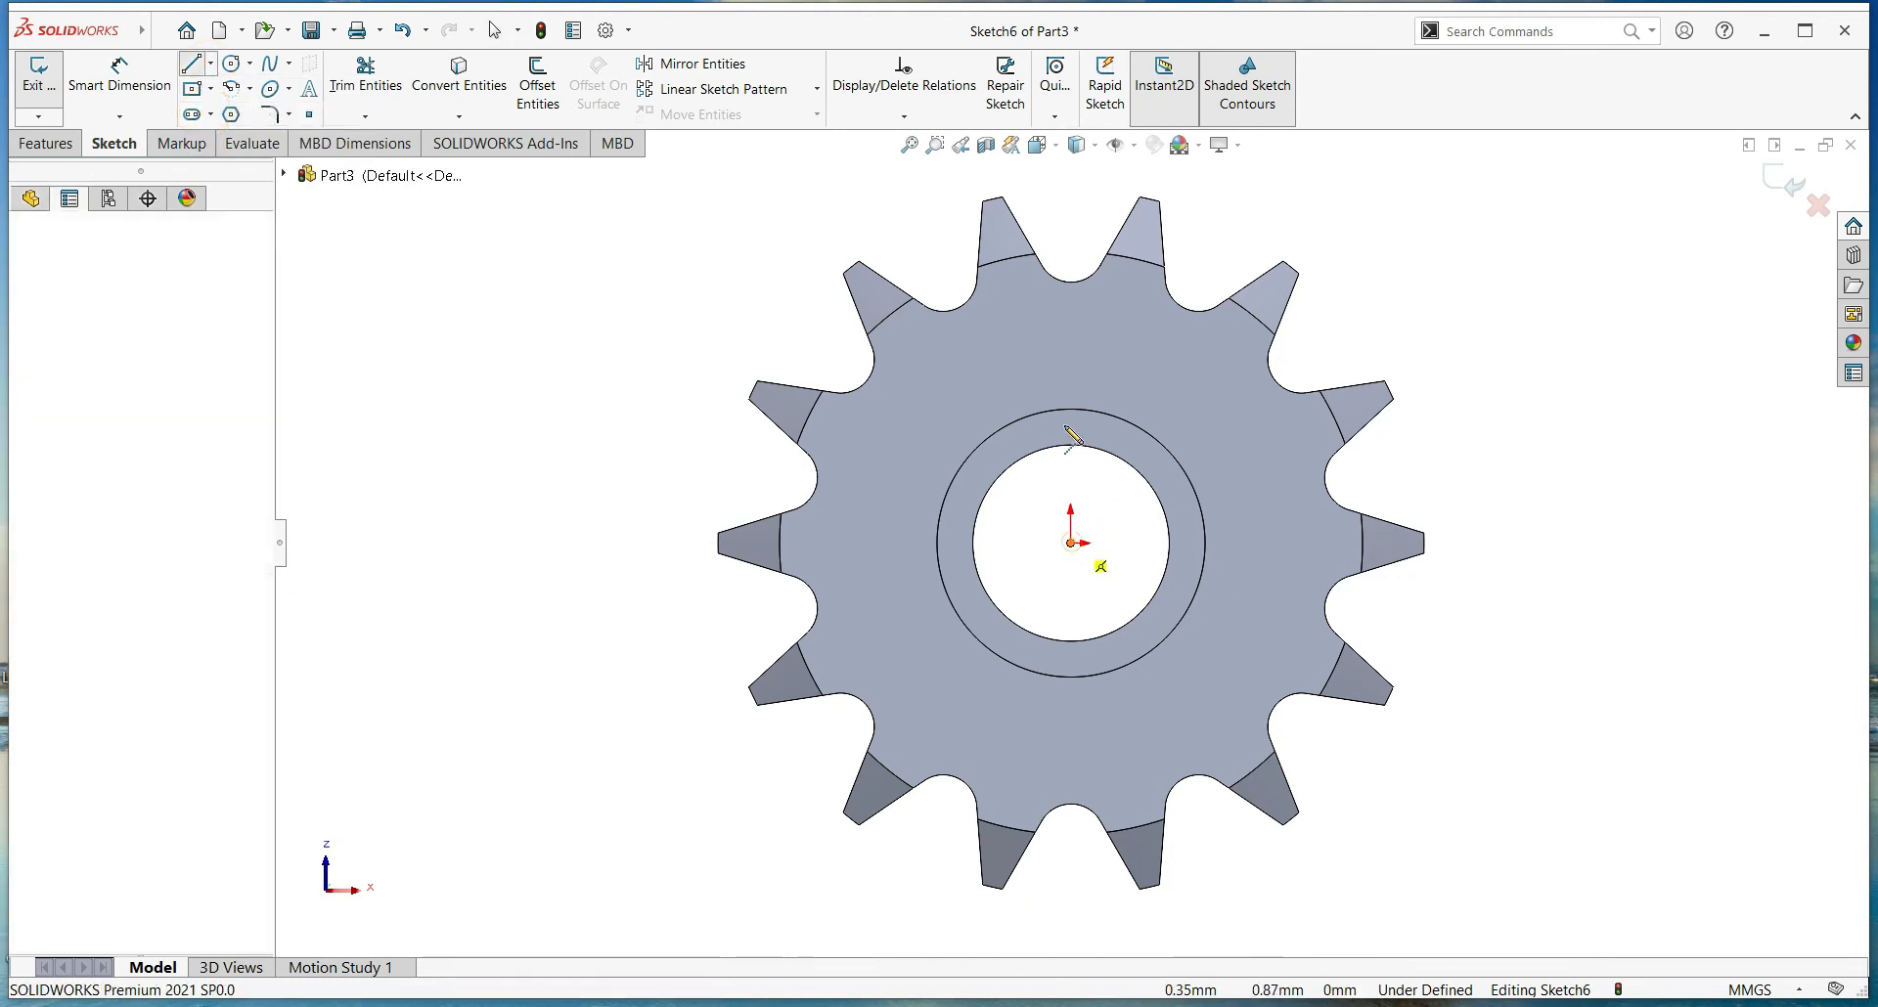
click(1070, 345)
key(Escape)
click(210, 88)
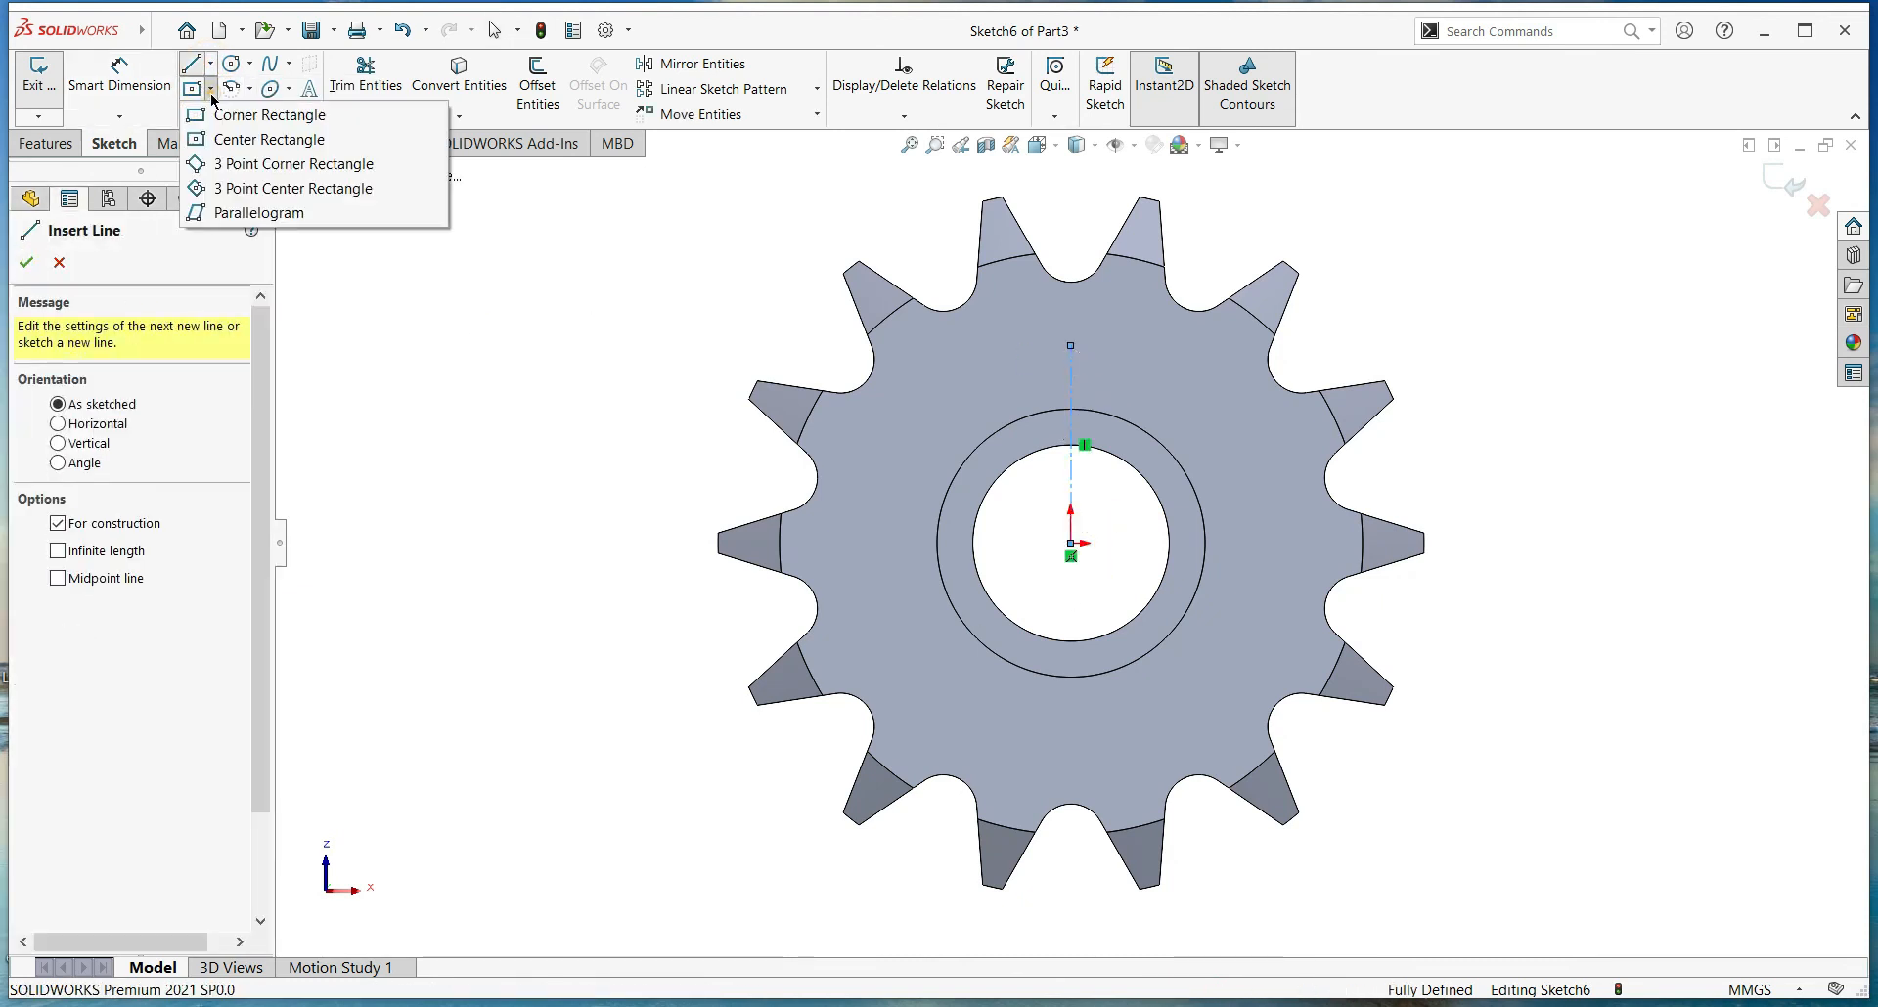
click(211, 115)
scroll(1076, 411, down, 5)
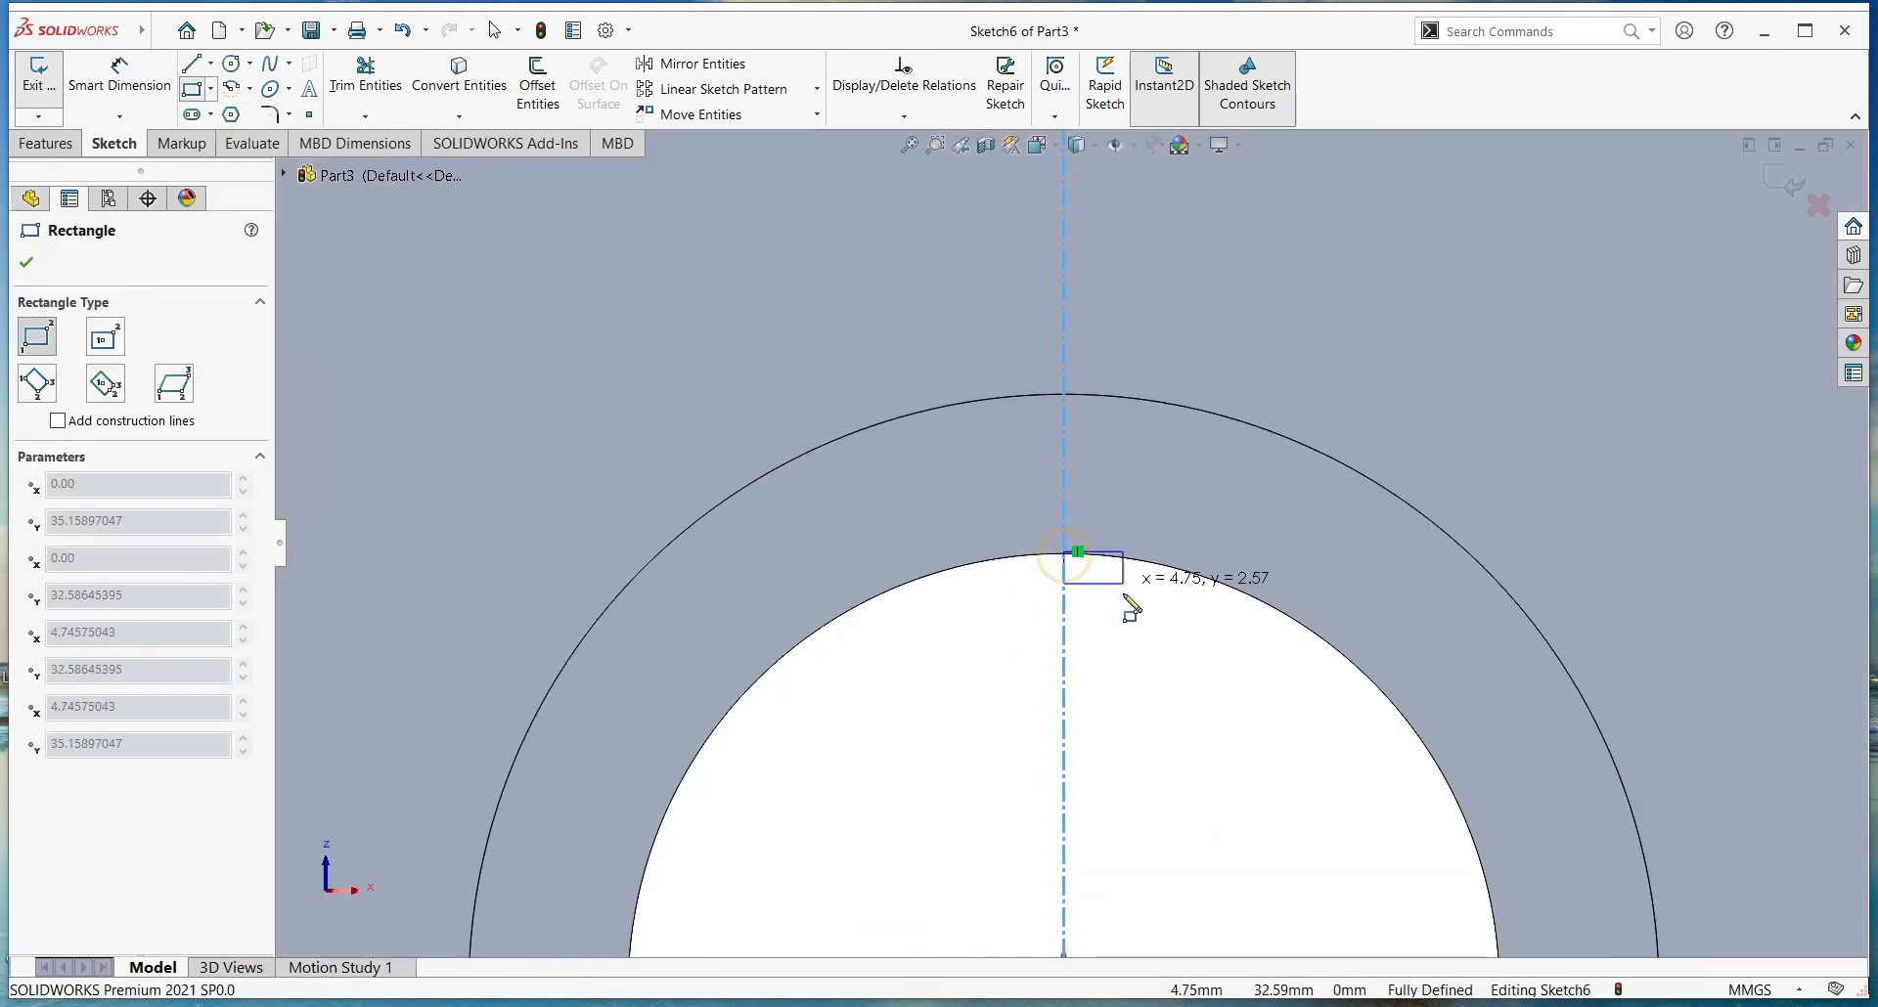
click(1124, 595)
key(Escape)
key(ctrl+z)
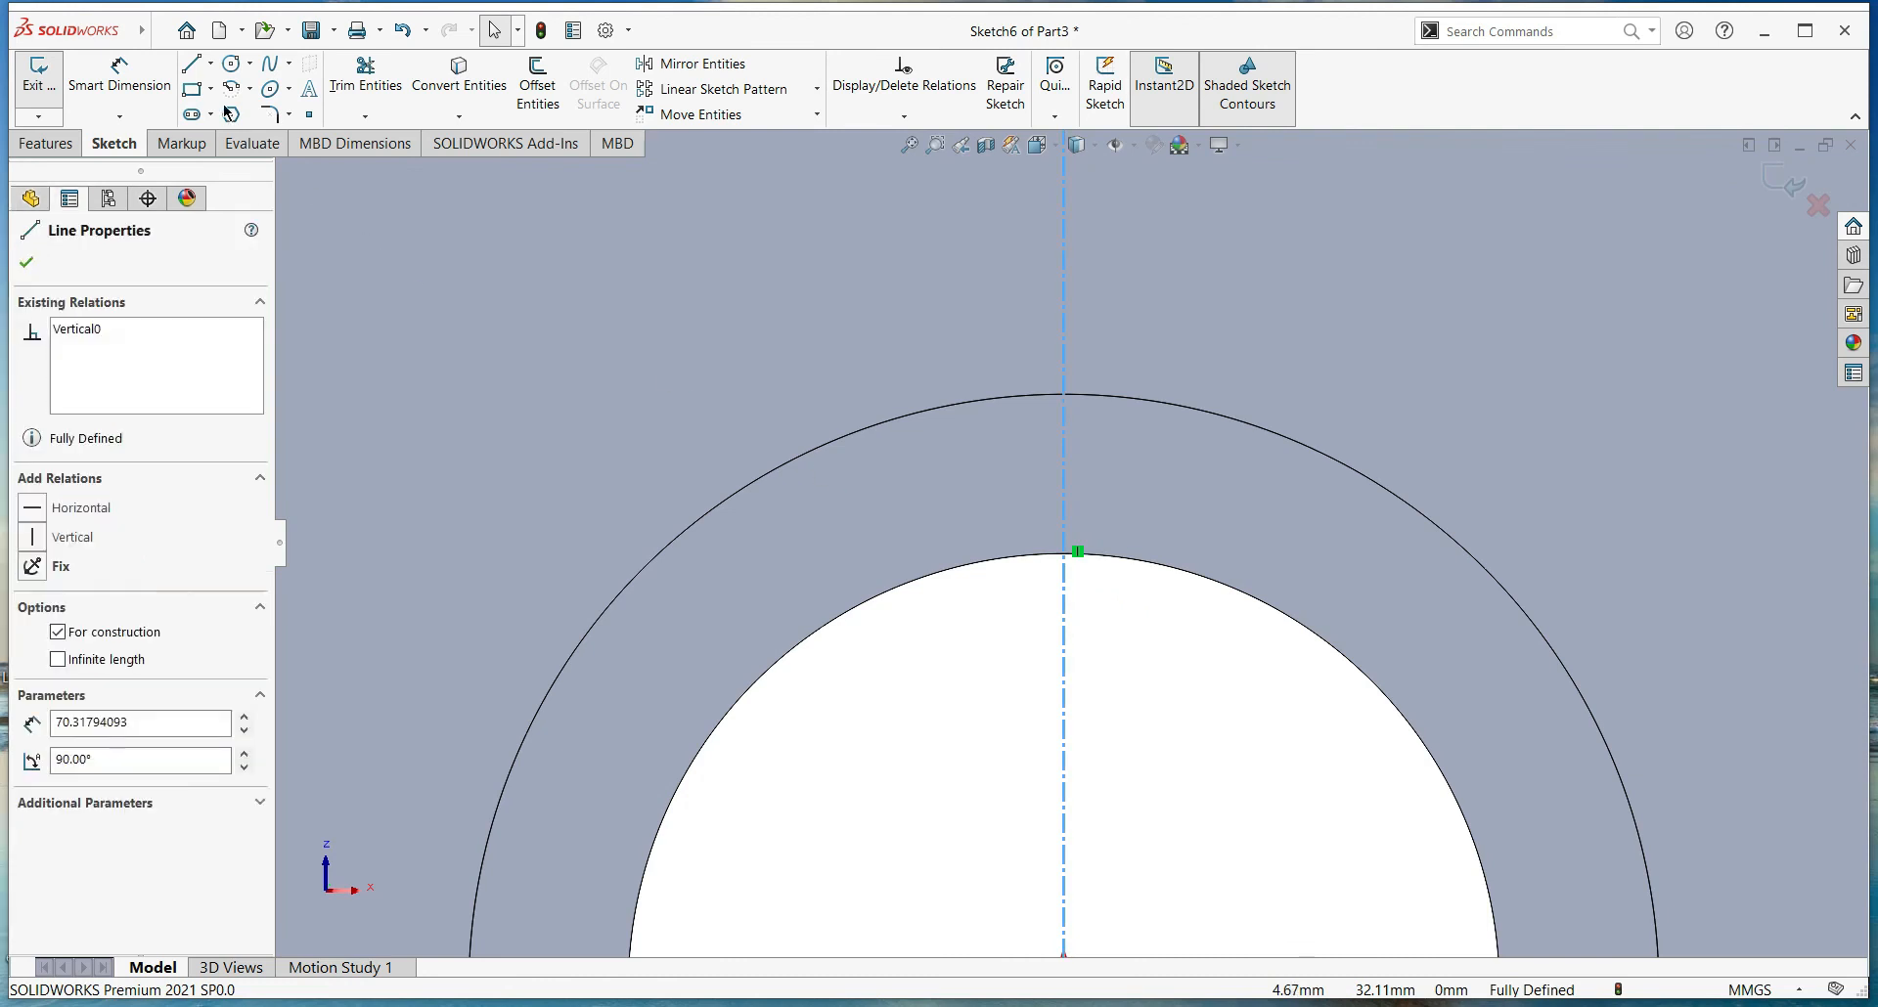
Sketch a center rectangle about 10.6 mm wide and 11.1 mm high, centred where the construction line crosses the bore's edge
click(210, 88)
click(218, 141)
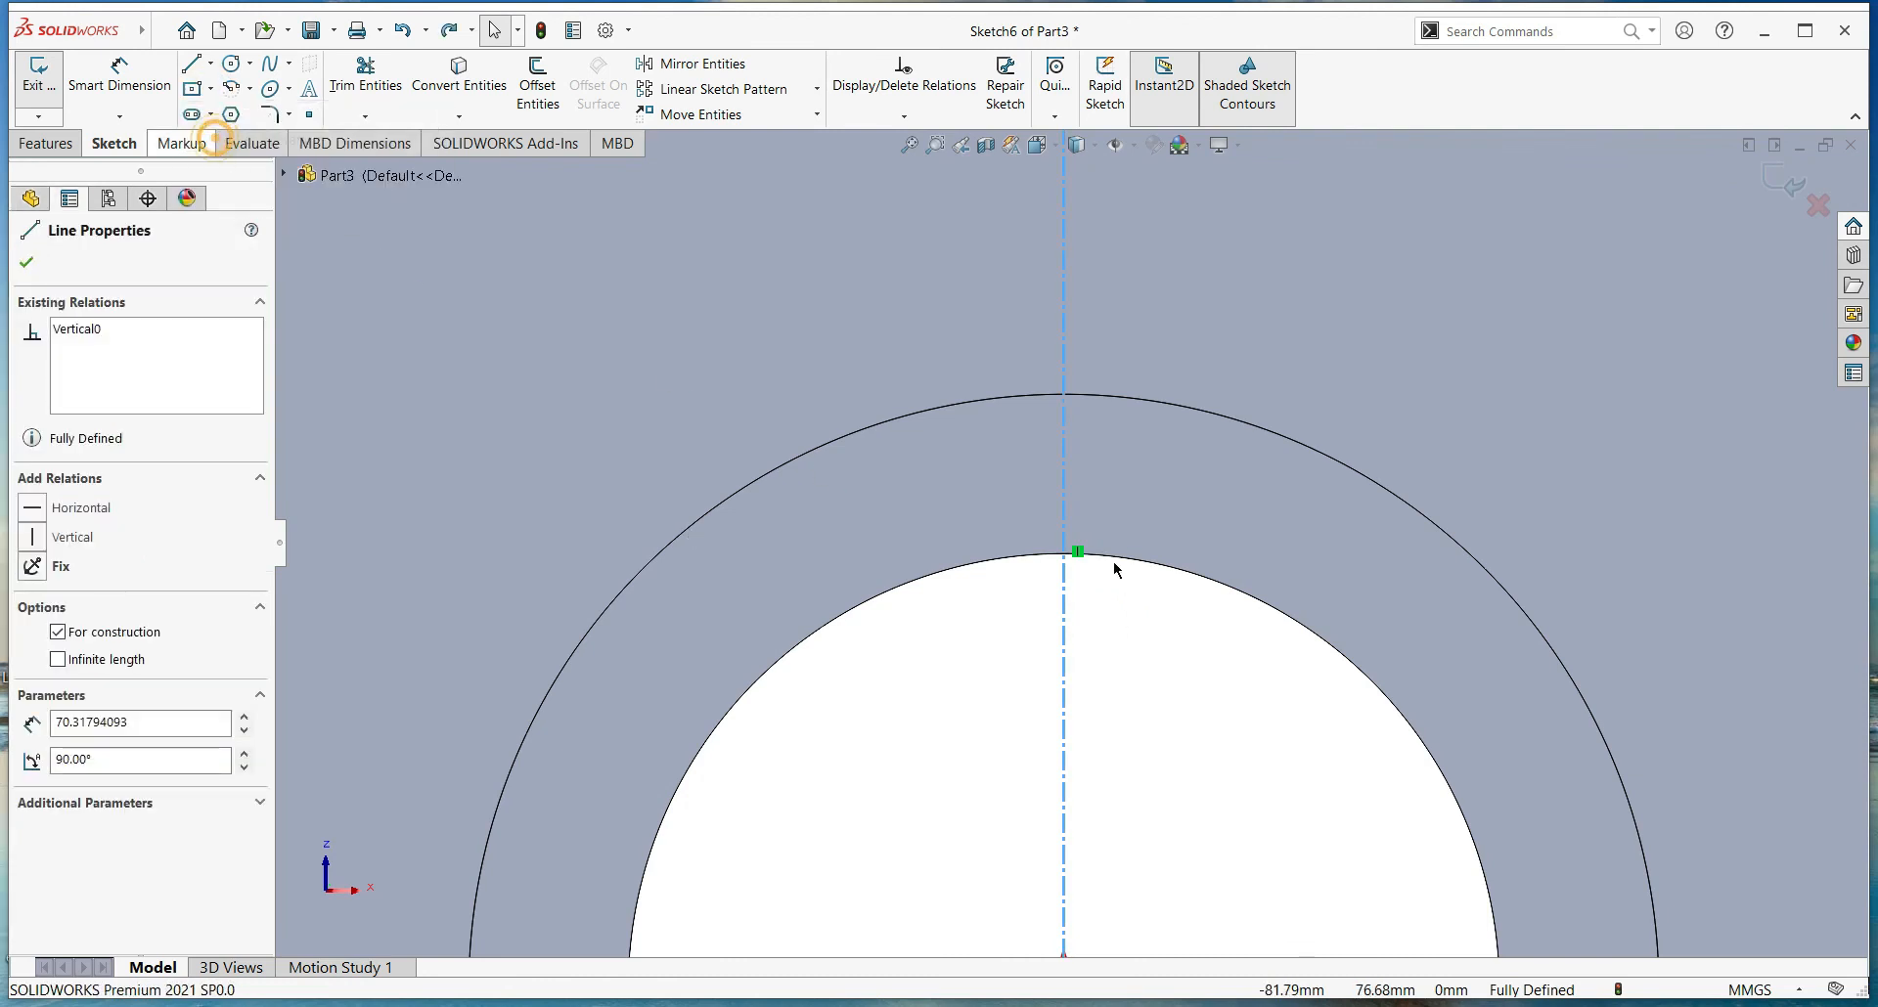
click(1064, 551)
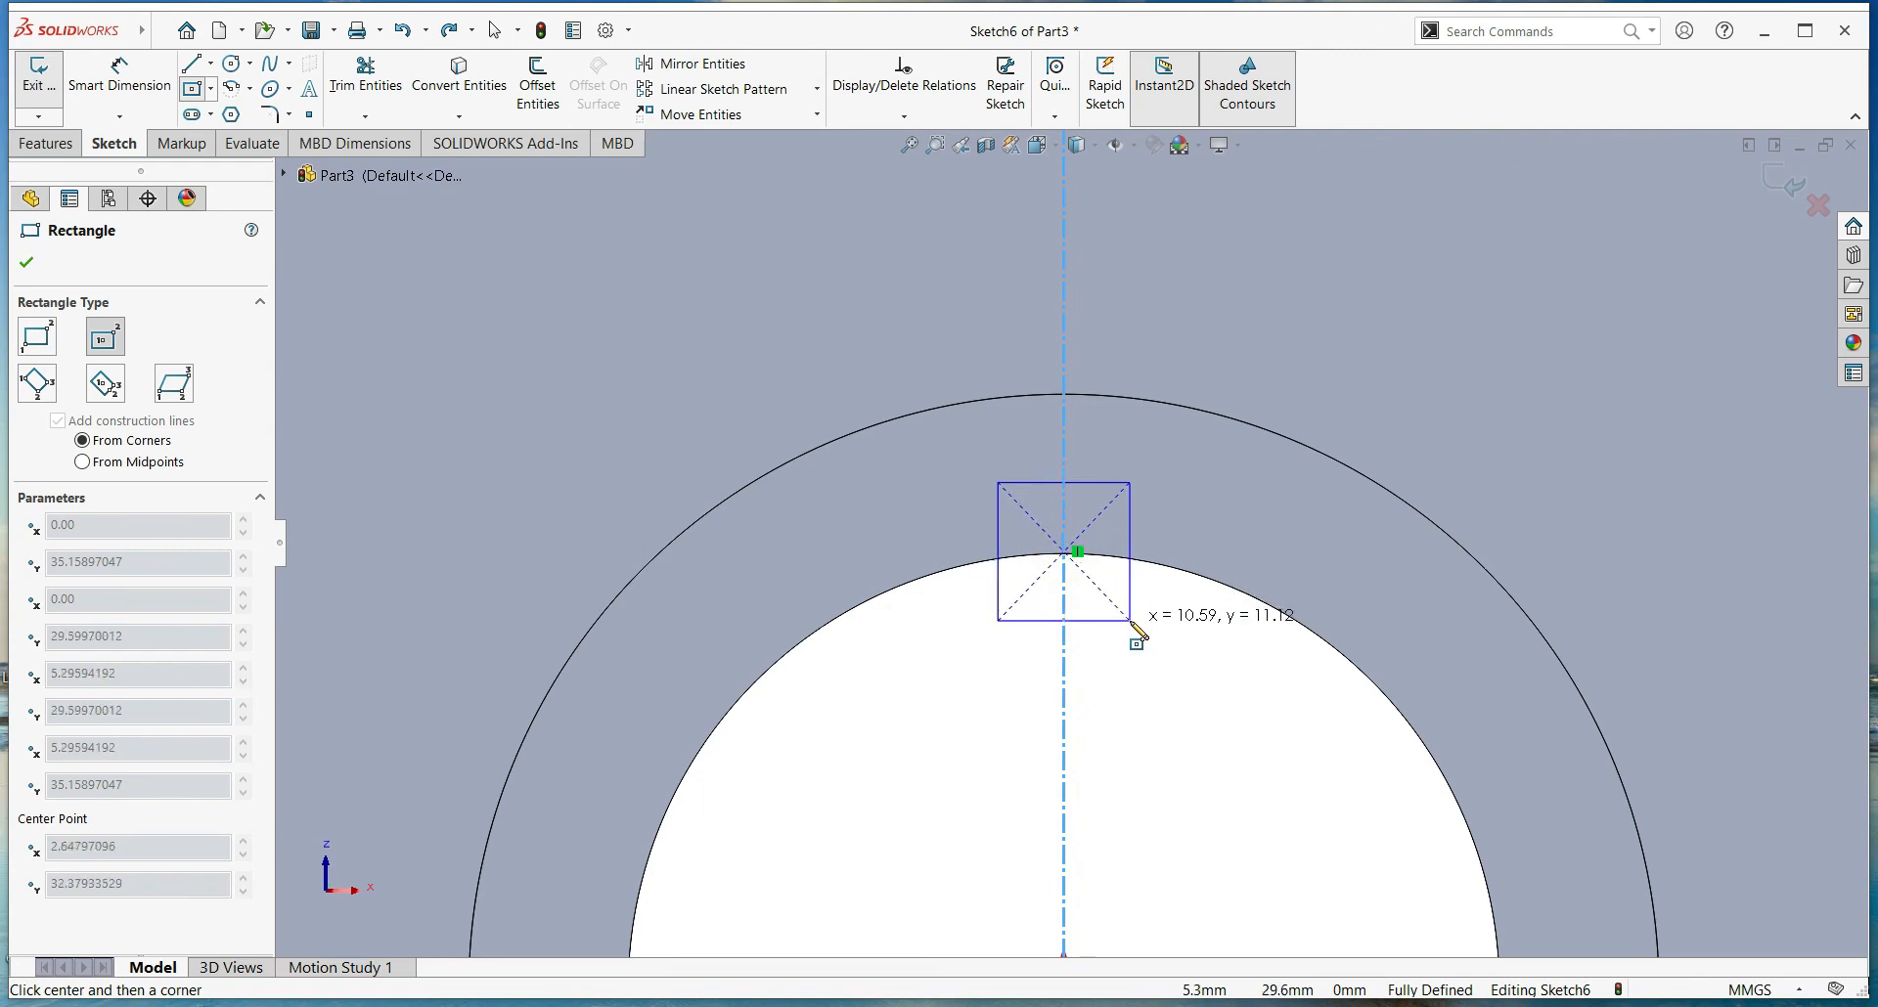
click(1130, 620)
click(26, 262)
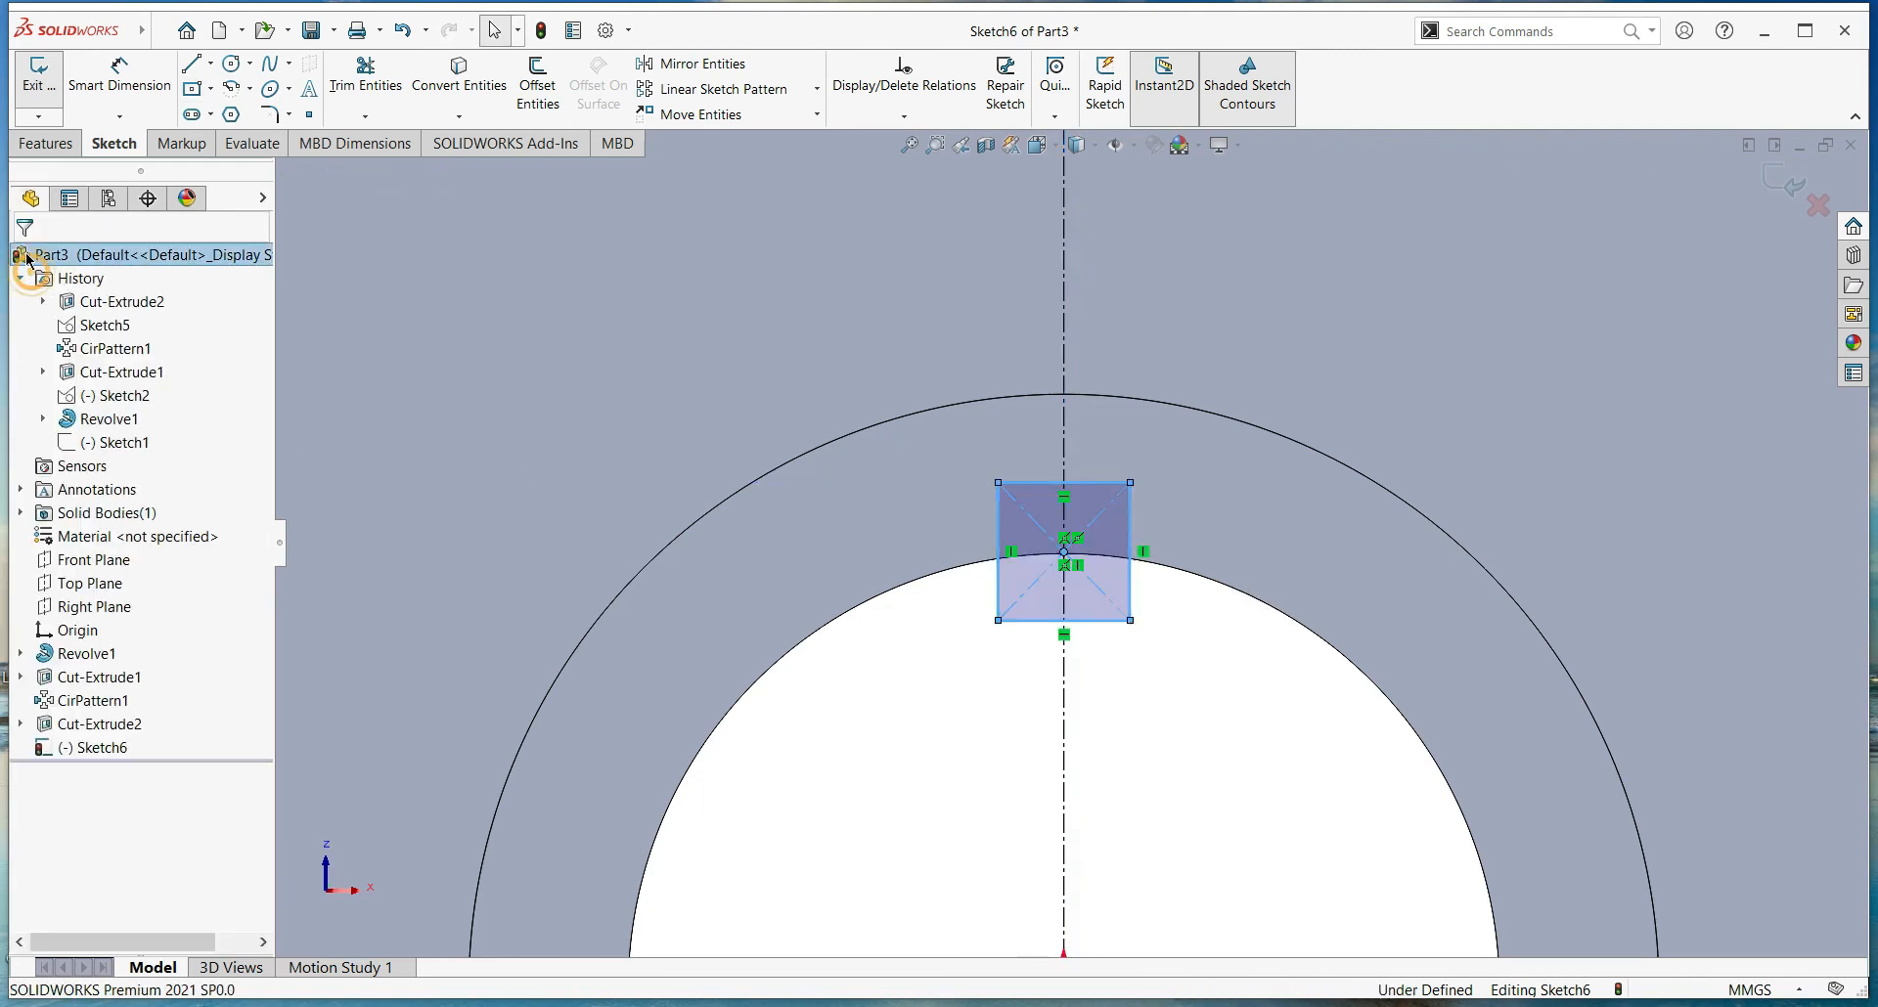
Dimension the keyway rectangle with a height of 12 mm and a width of 10 mm
click(98, 73)
click(1216, 604)
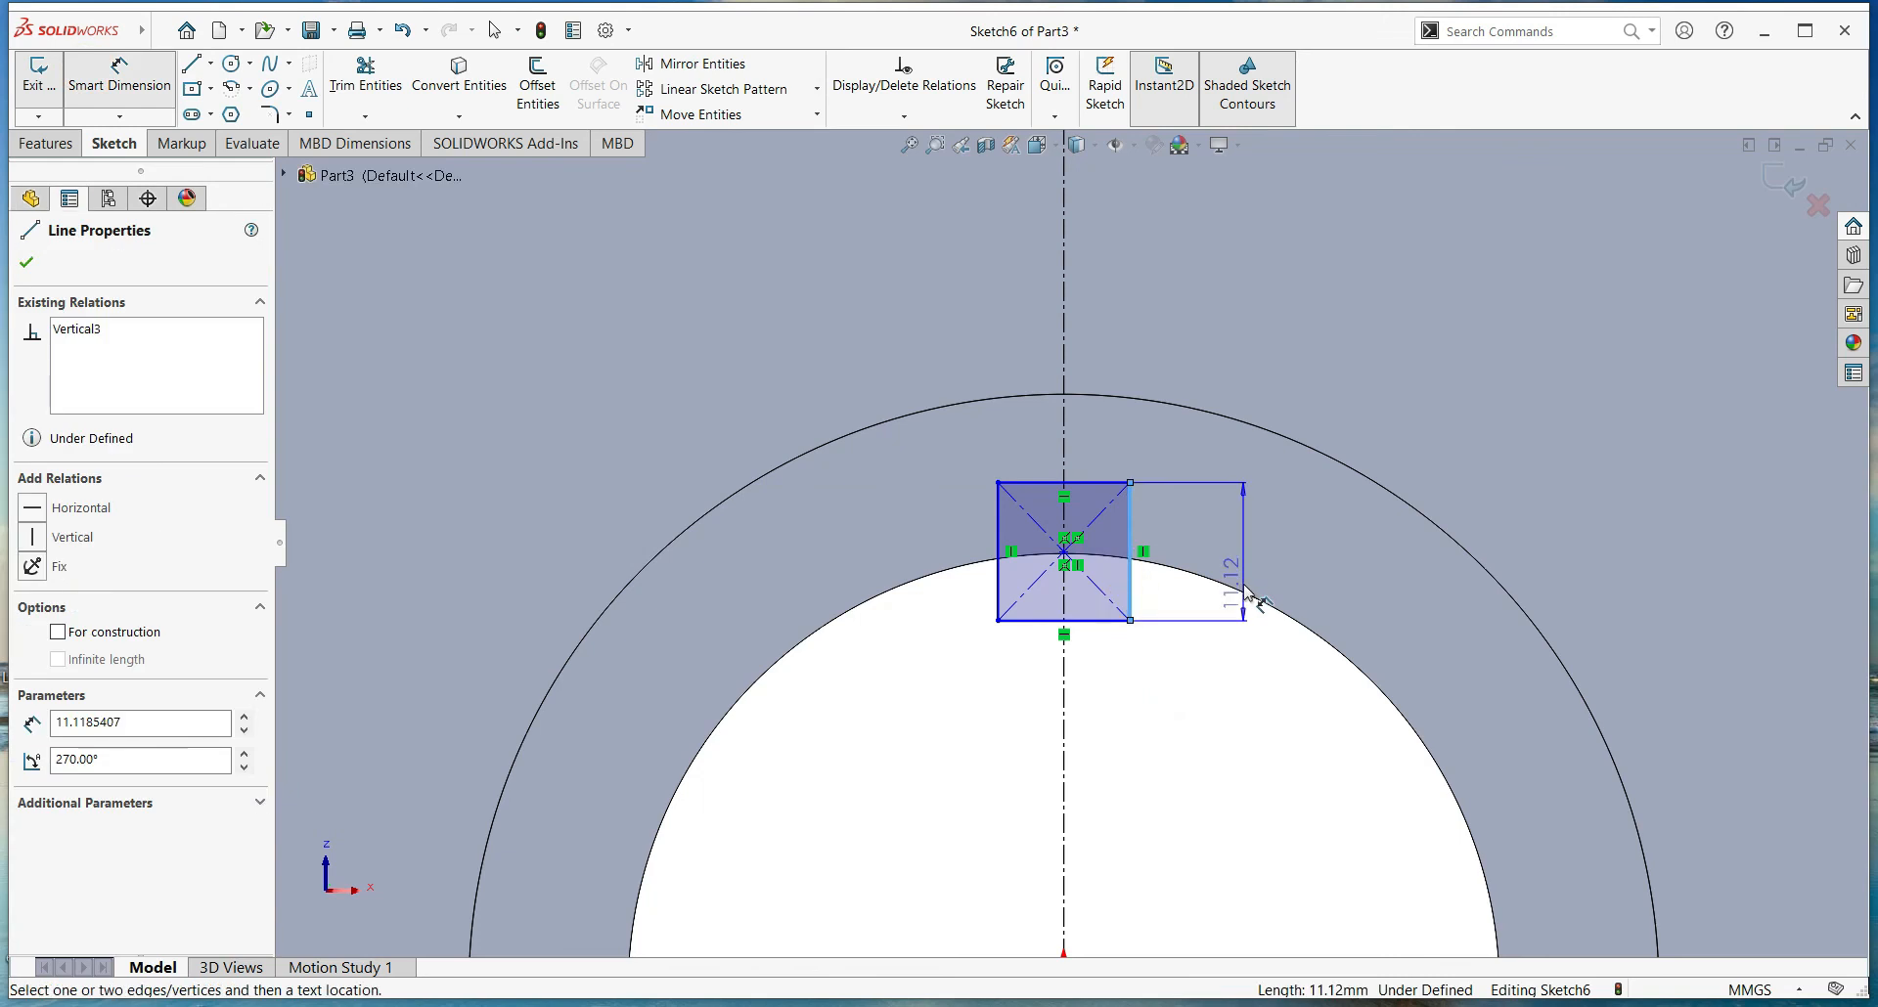
click(1248, 606)
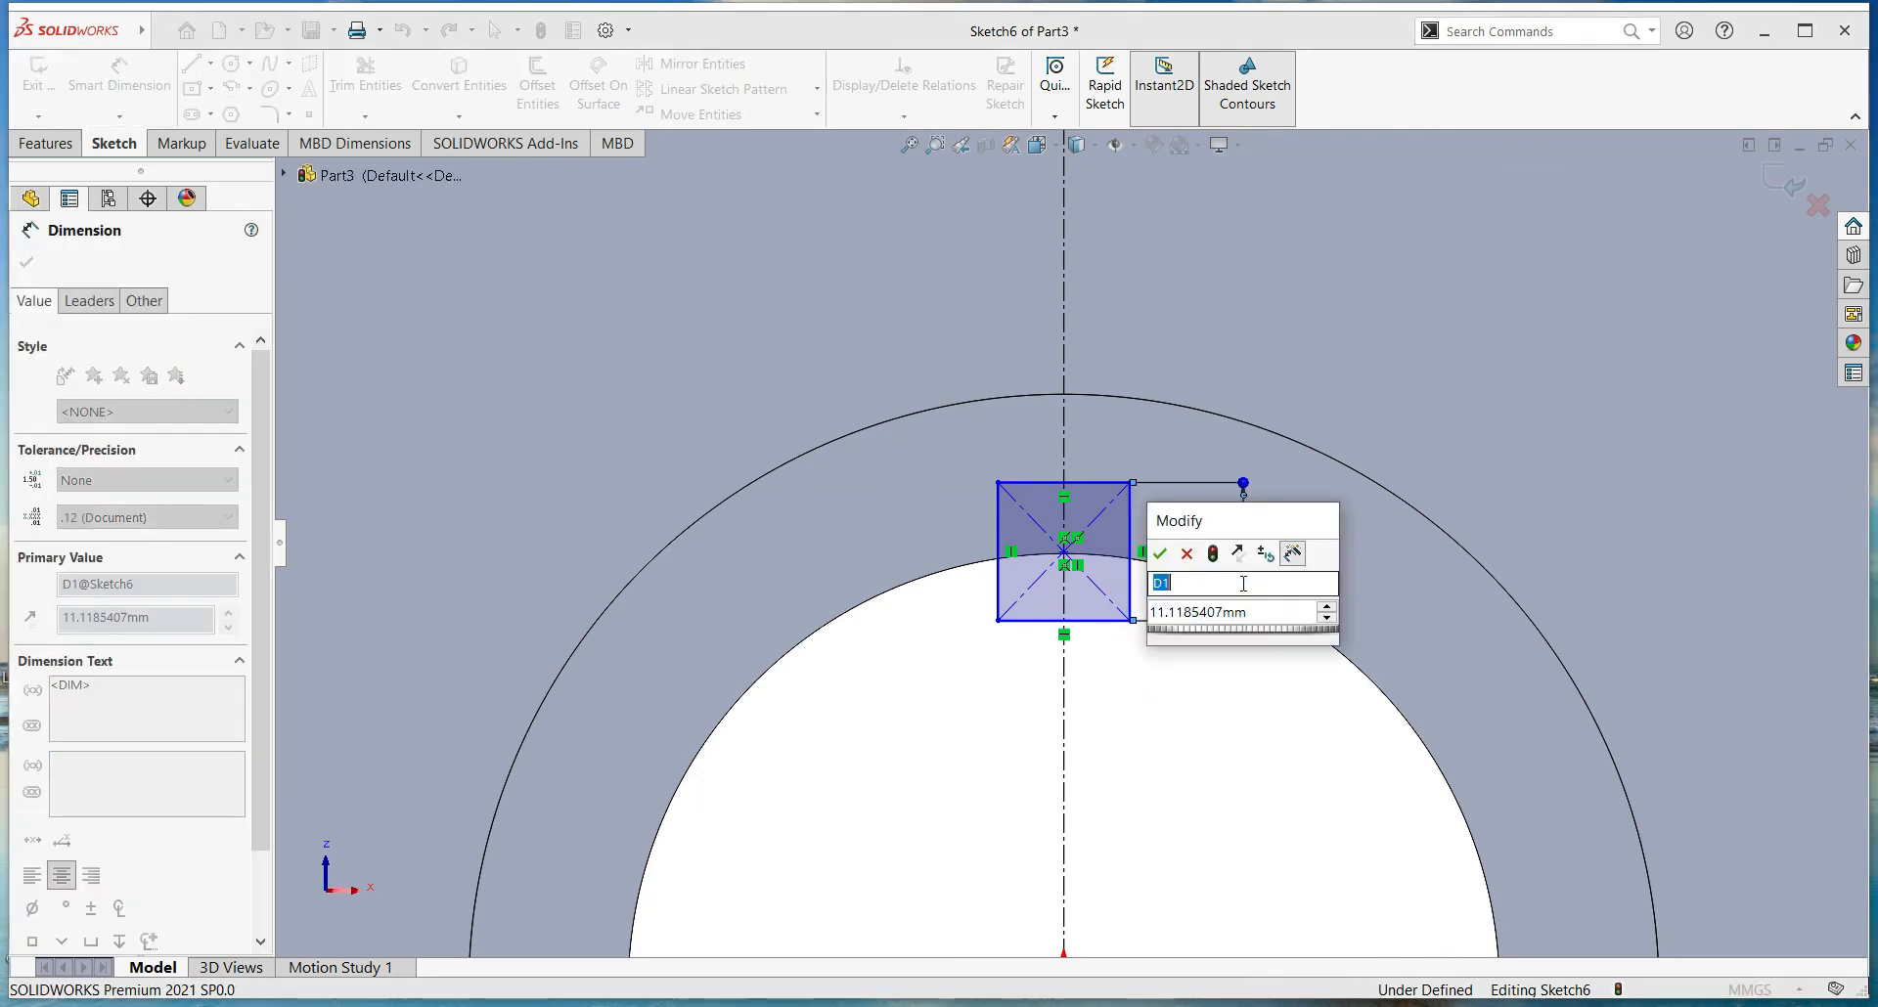
text(12)
key(Return)
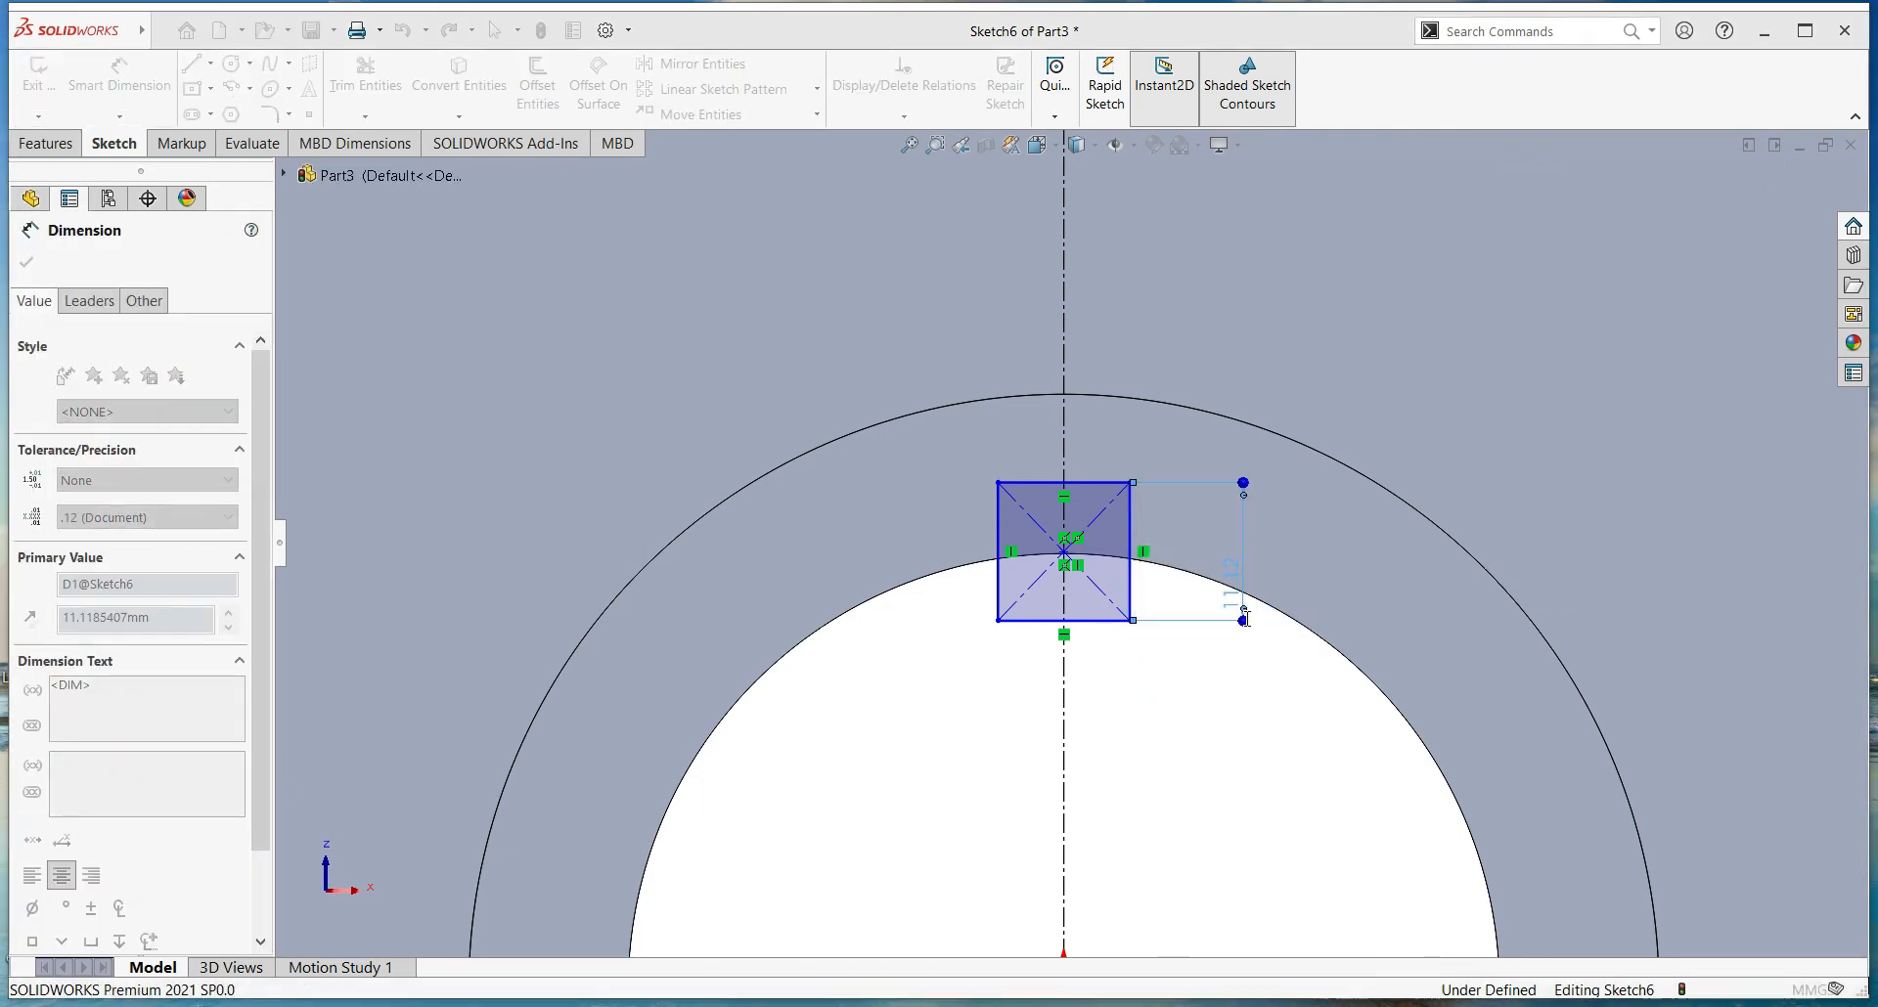
click(1042, 628)
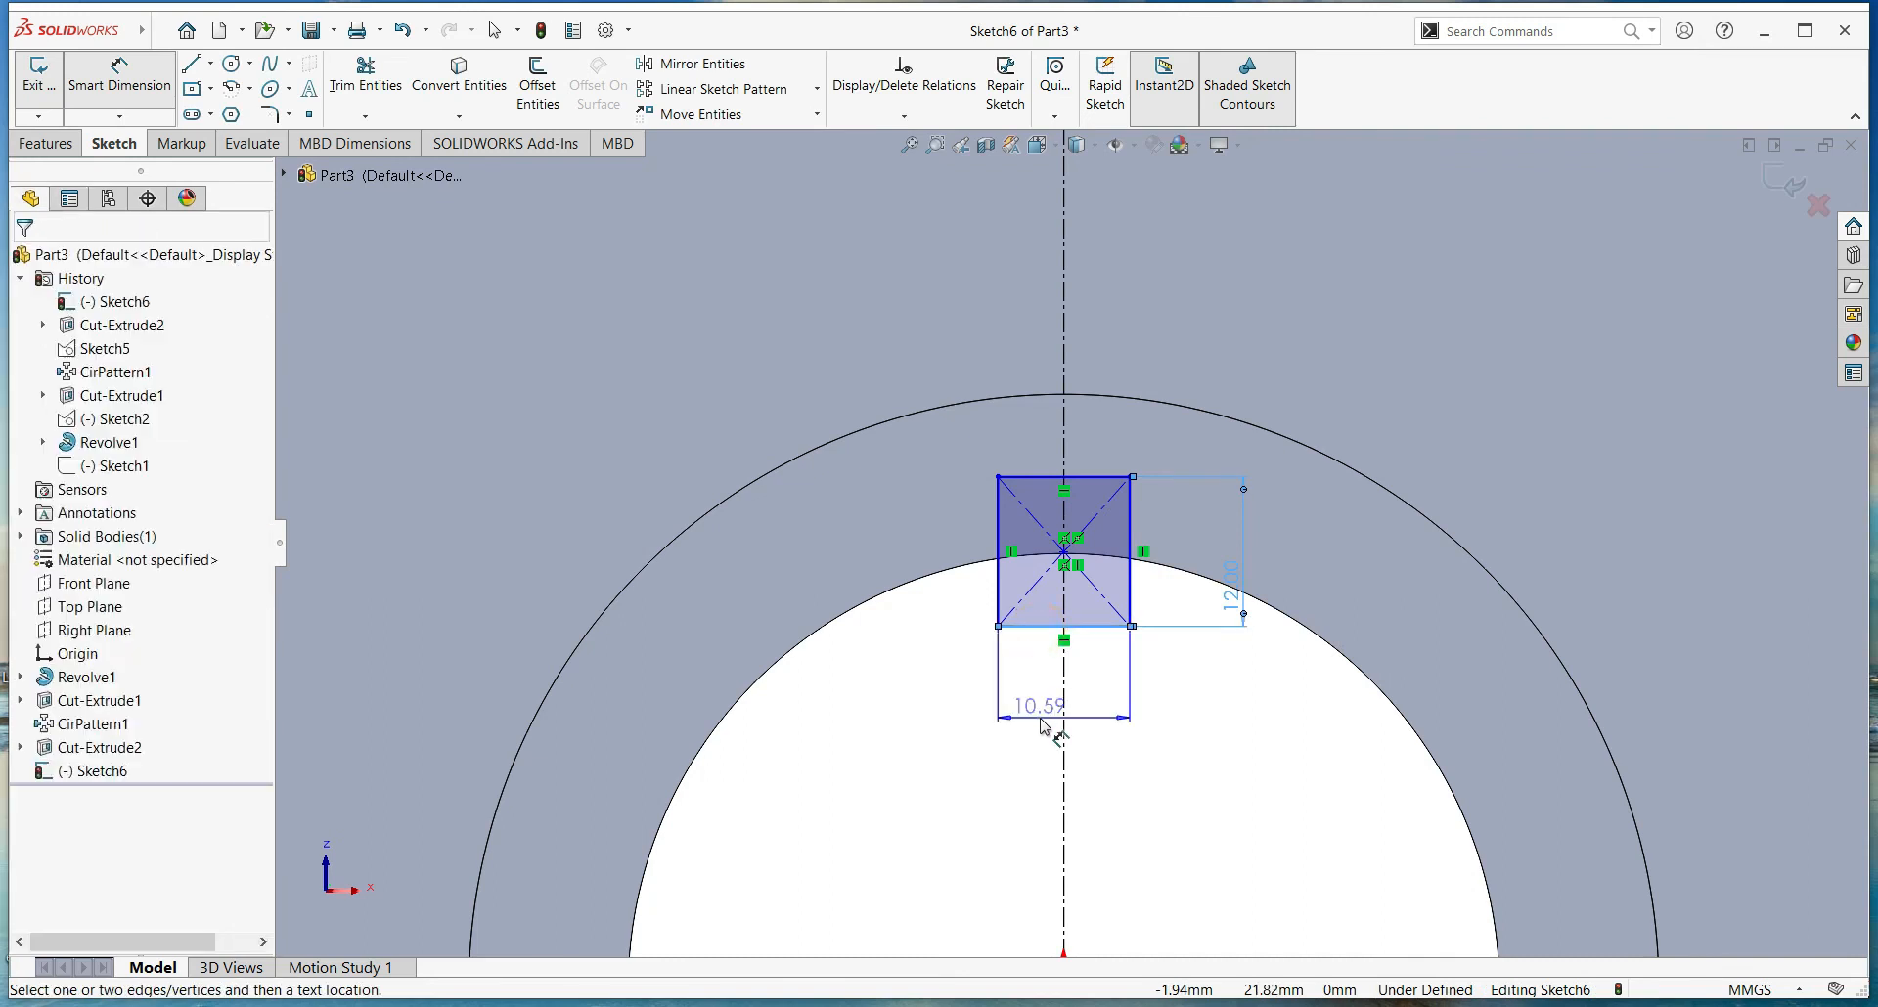
click(1041, 719)
text(10)
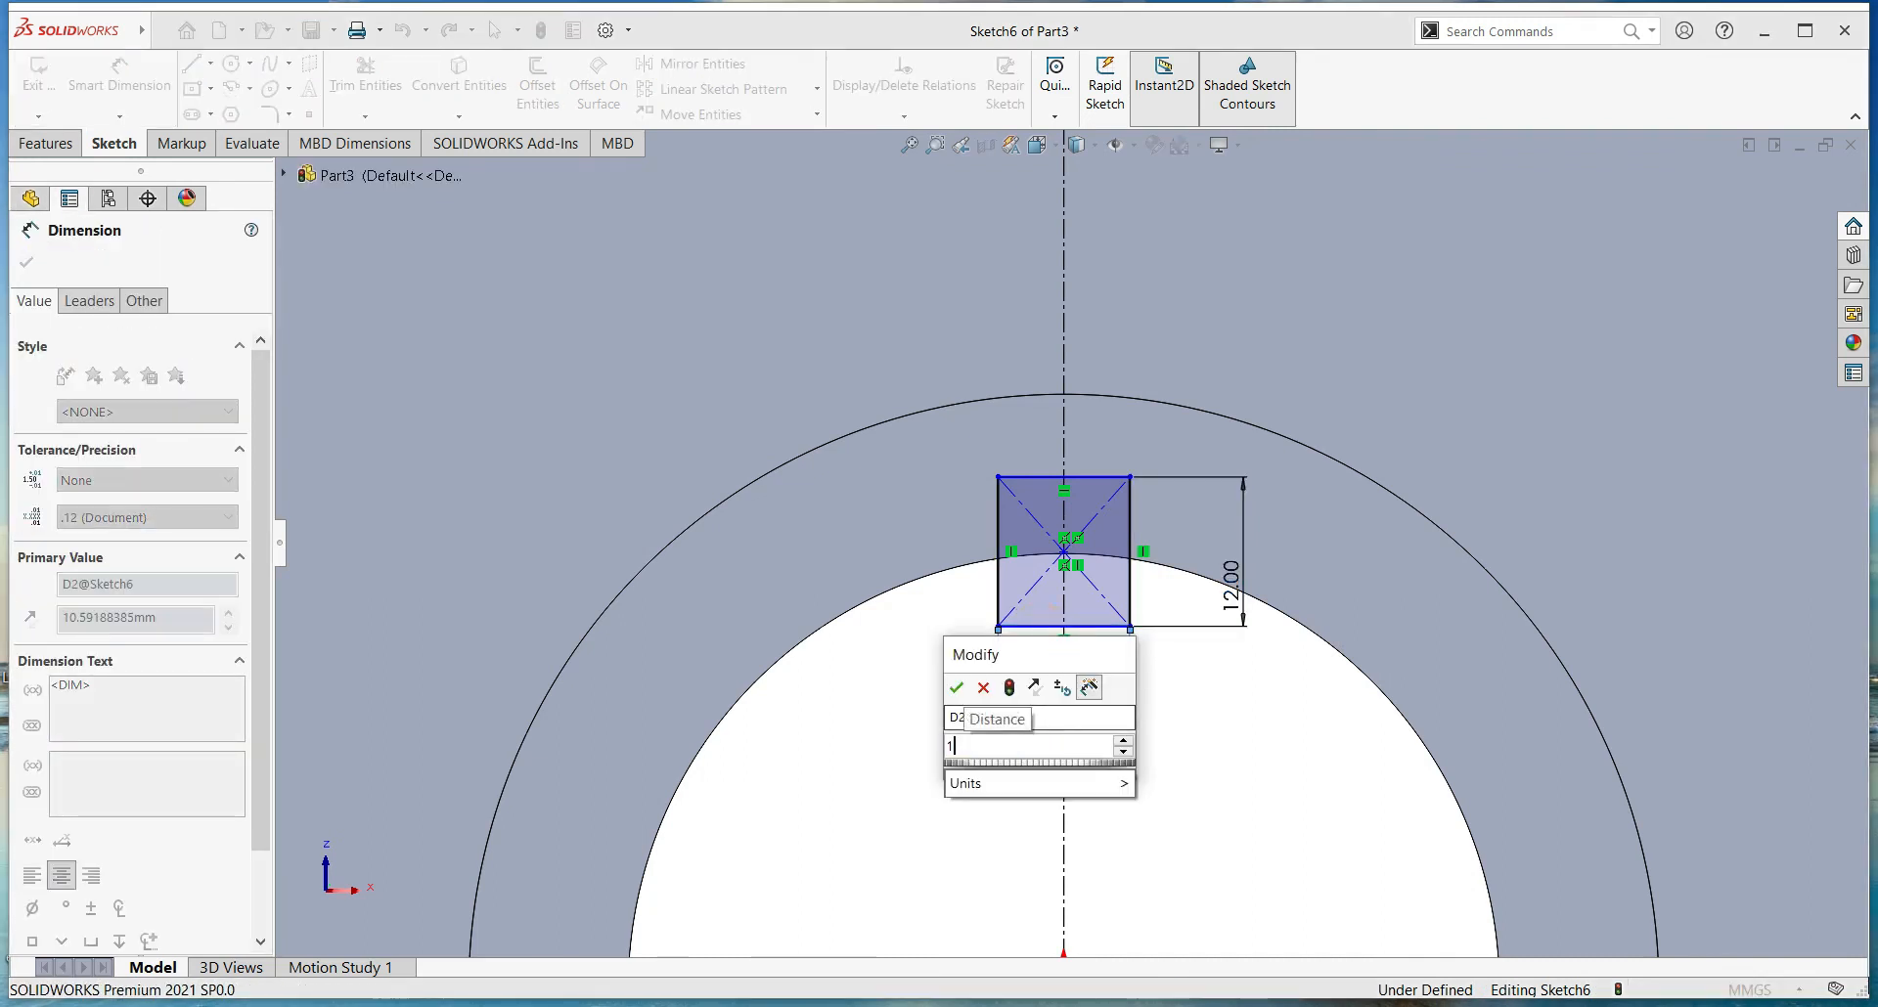
key(Return)
key(Escape)
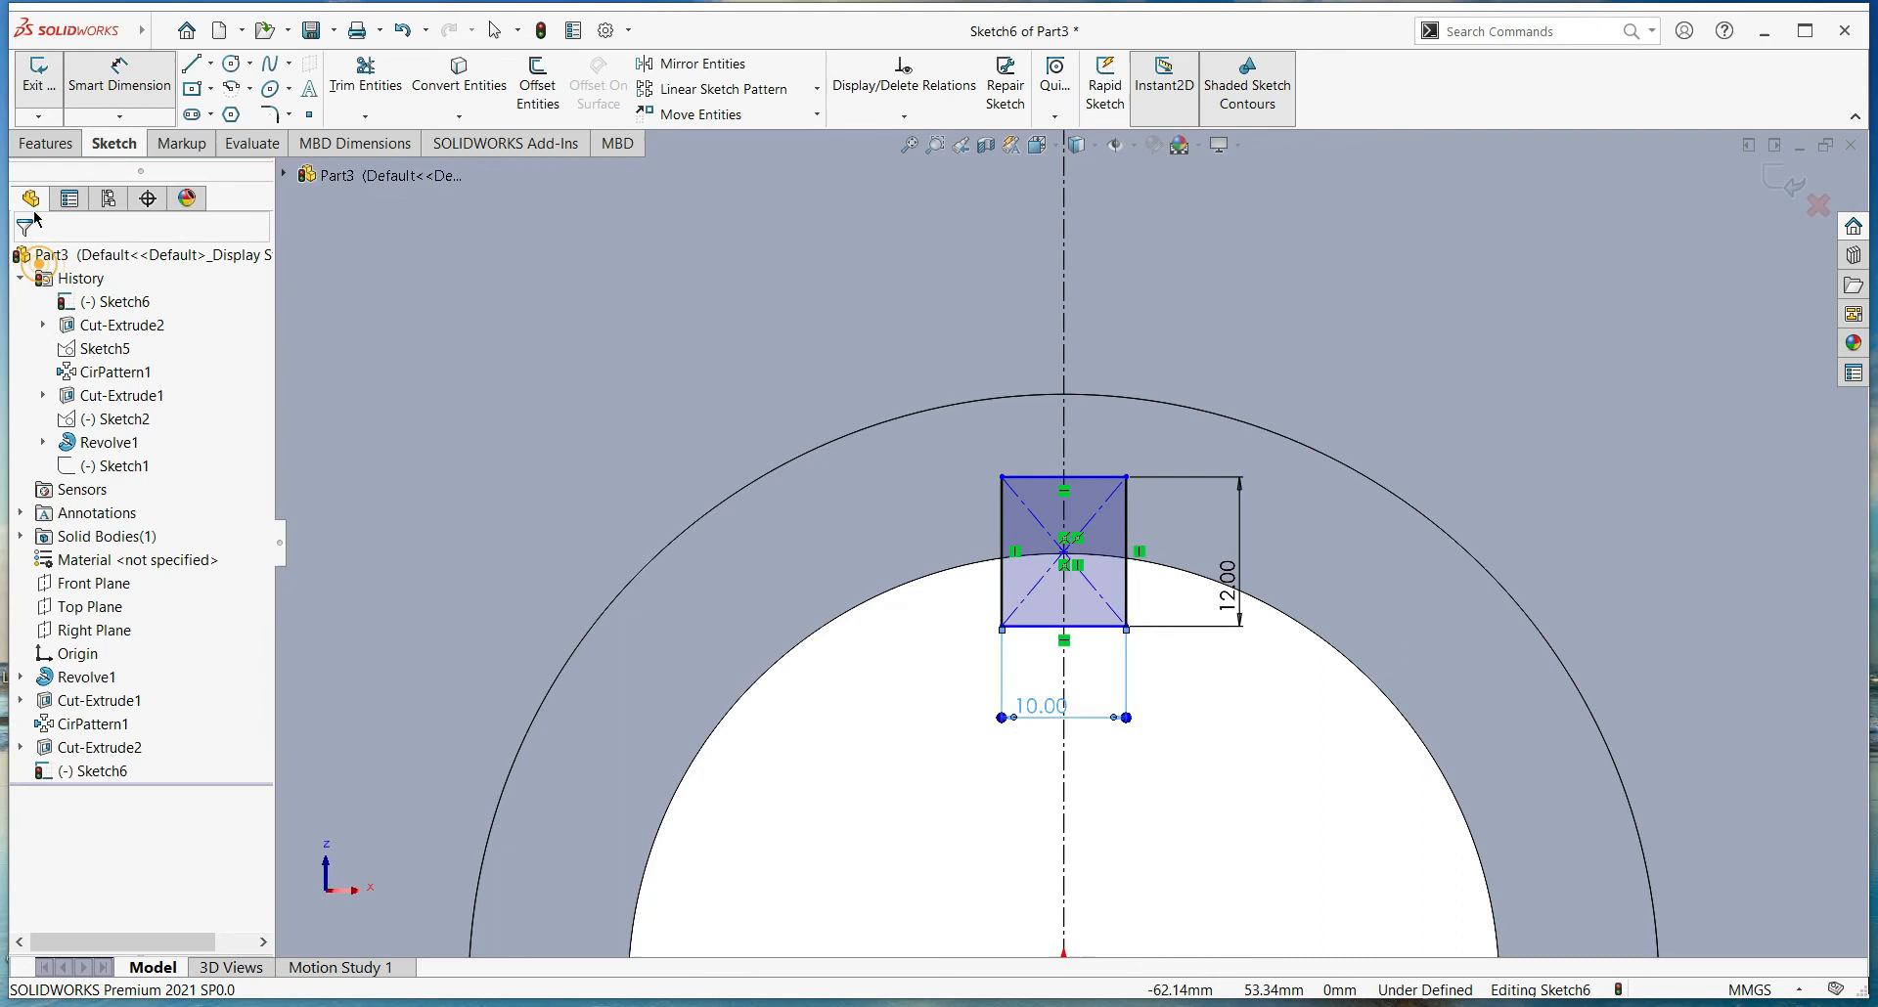
Make an Extruded Cut from the rectangle with the end condition Through All to form the keyway along the bore
click(45, 145)
click(342, 84)
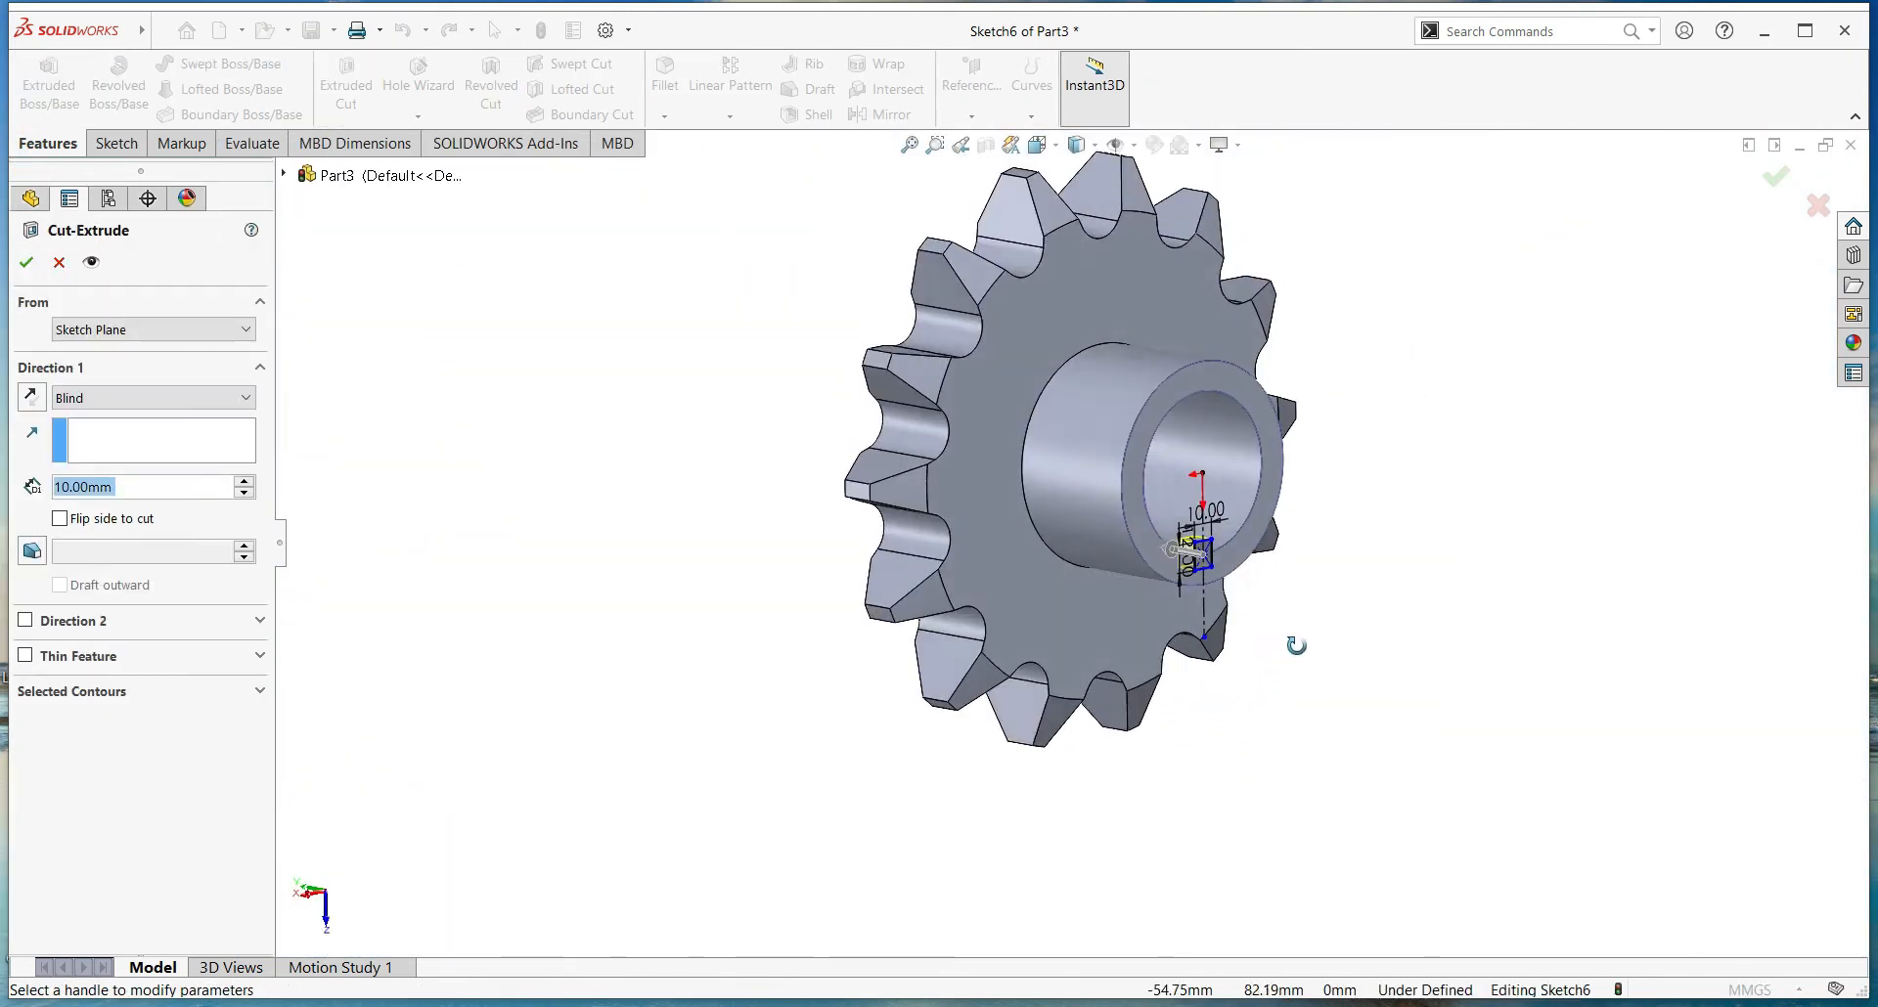
click(187, 395)
click(157, 427)
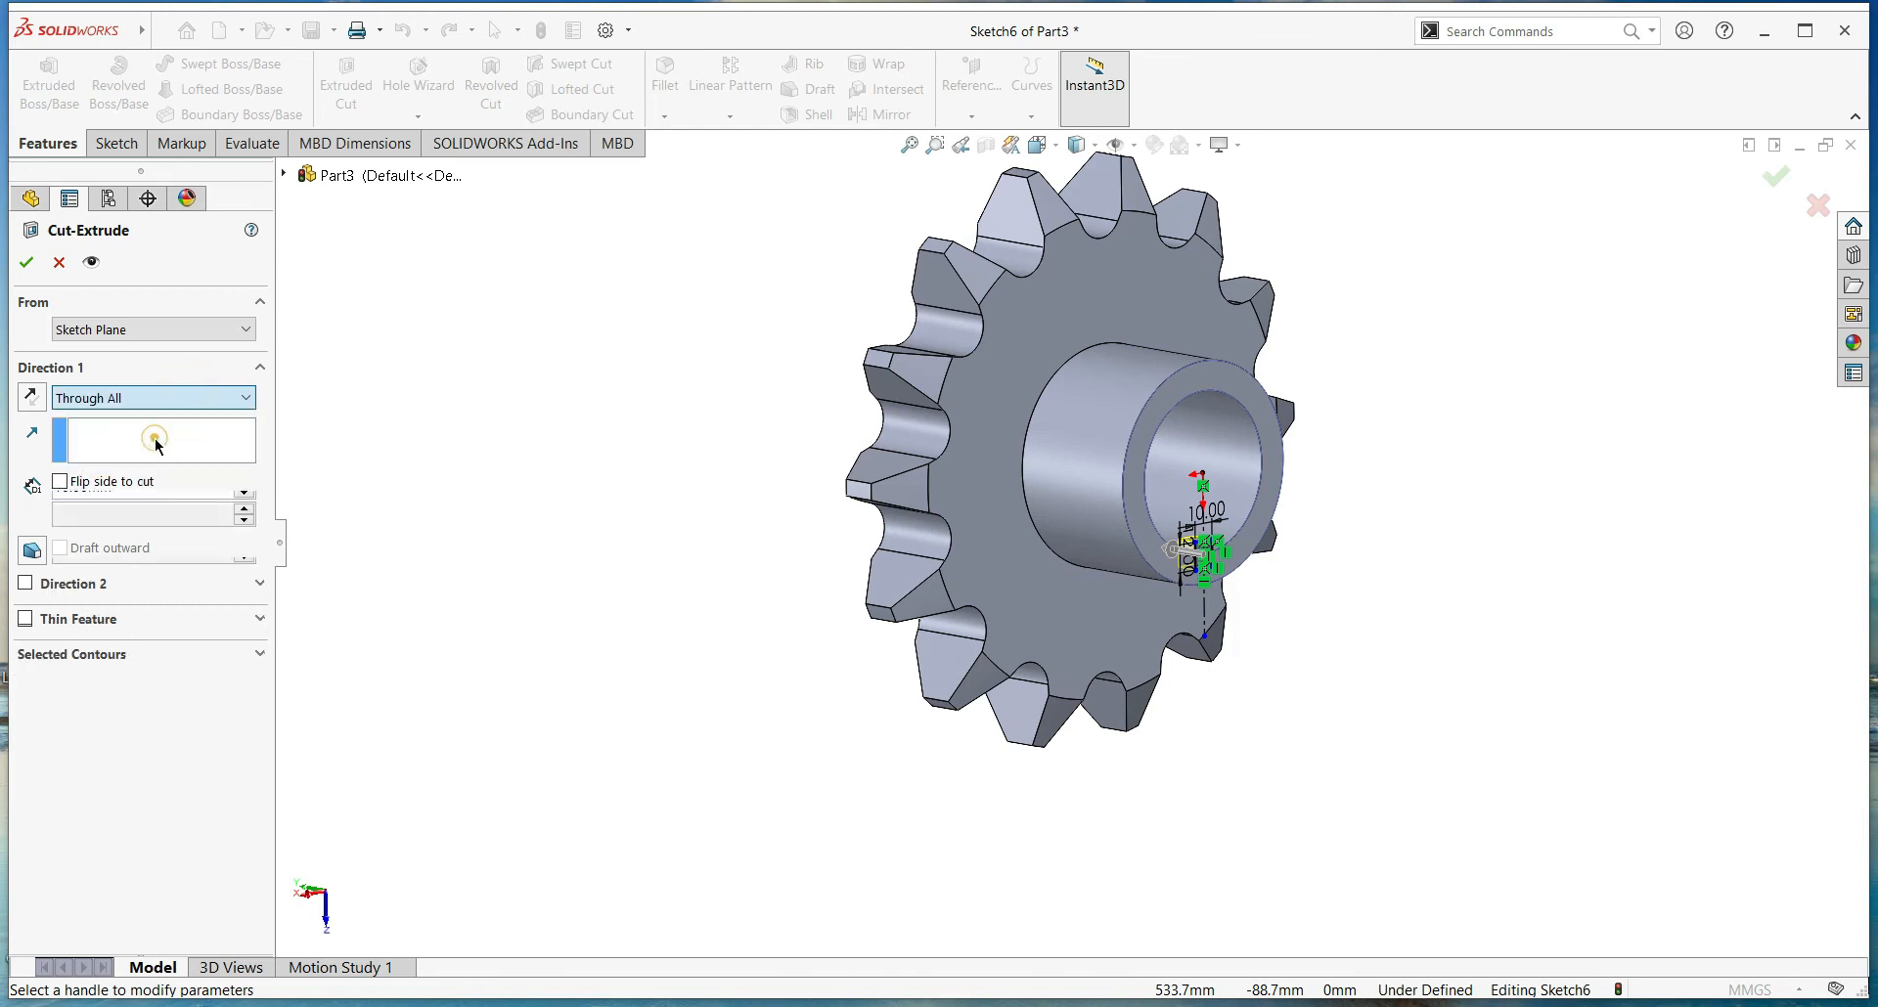
middle_drag(460, 578, 737, 650)
click(27, 262)
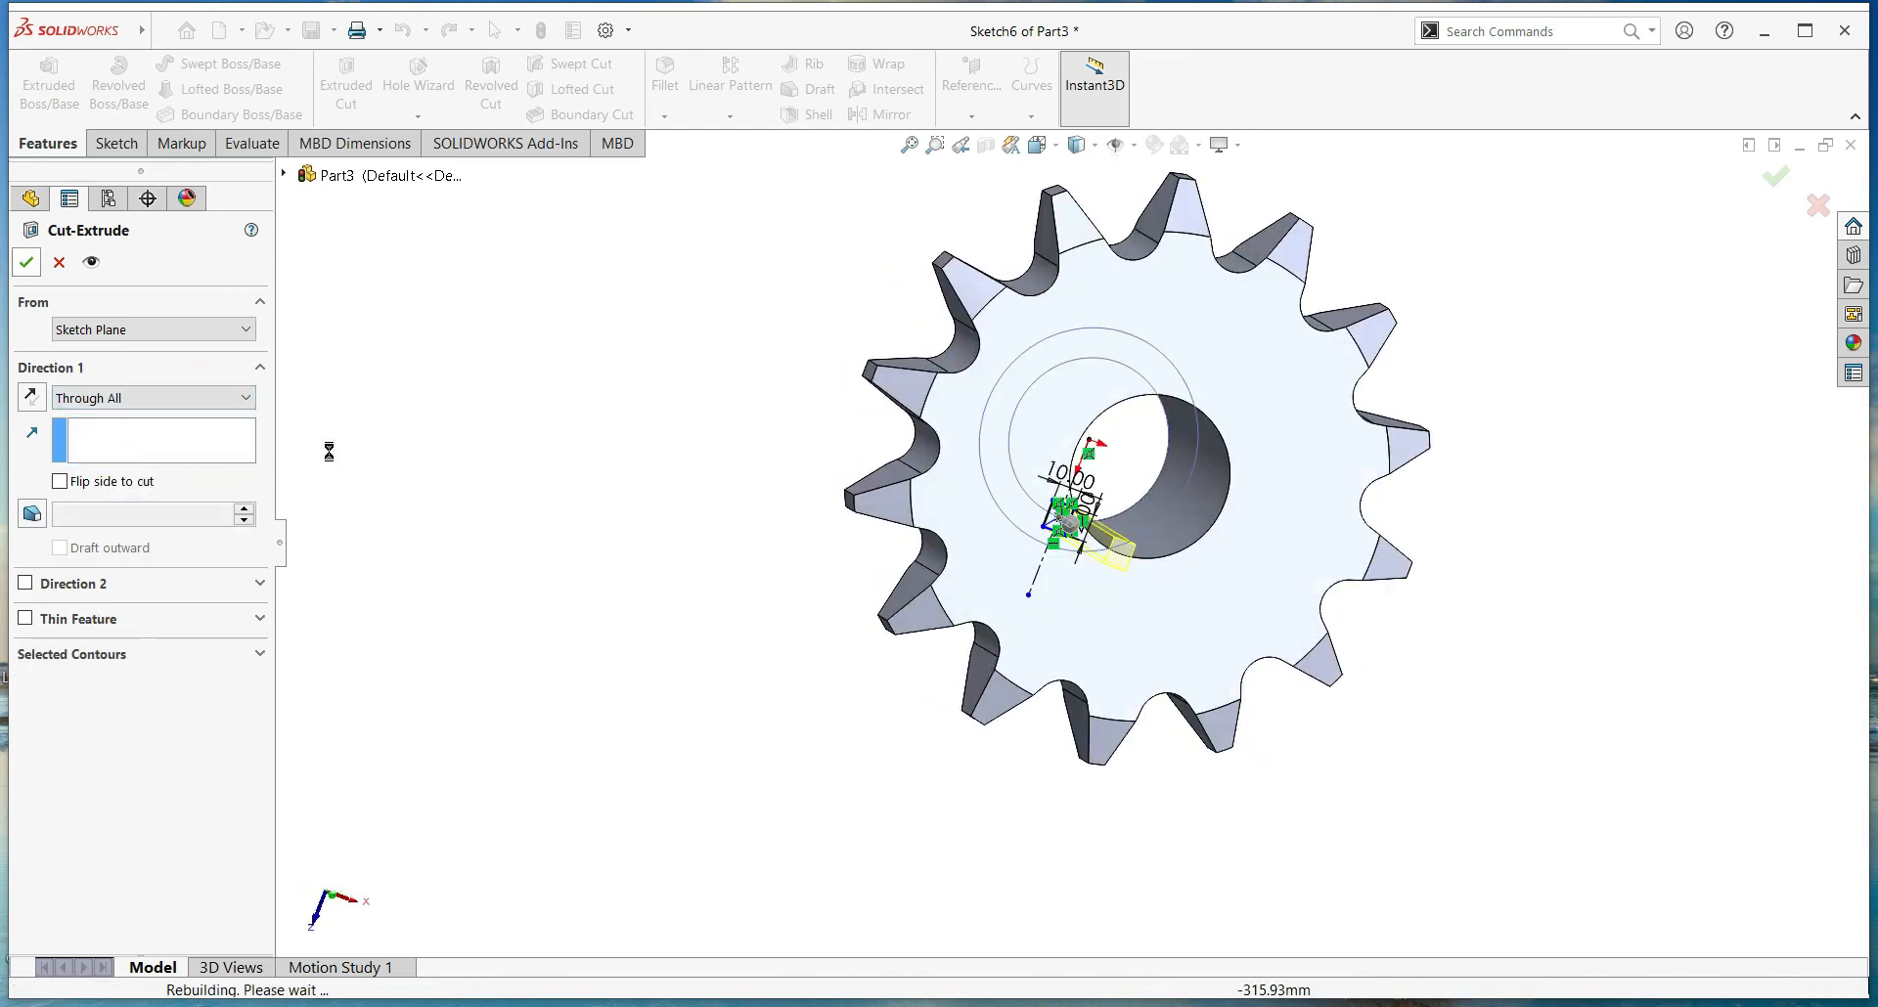
Examine the finished sprocket's teeth, bore and keyway from several angles, including a standard view orientation
middle_drag(822, 810, 1229, 763)
scroll(1173, 605, down, 3)
scroll(1172, 597, up, 4)
middle_drag(1124, 460, 1031, 544)
scroll(1031, 544, down, 3)
click(1039, 145)
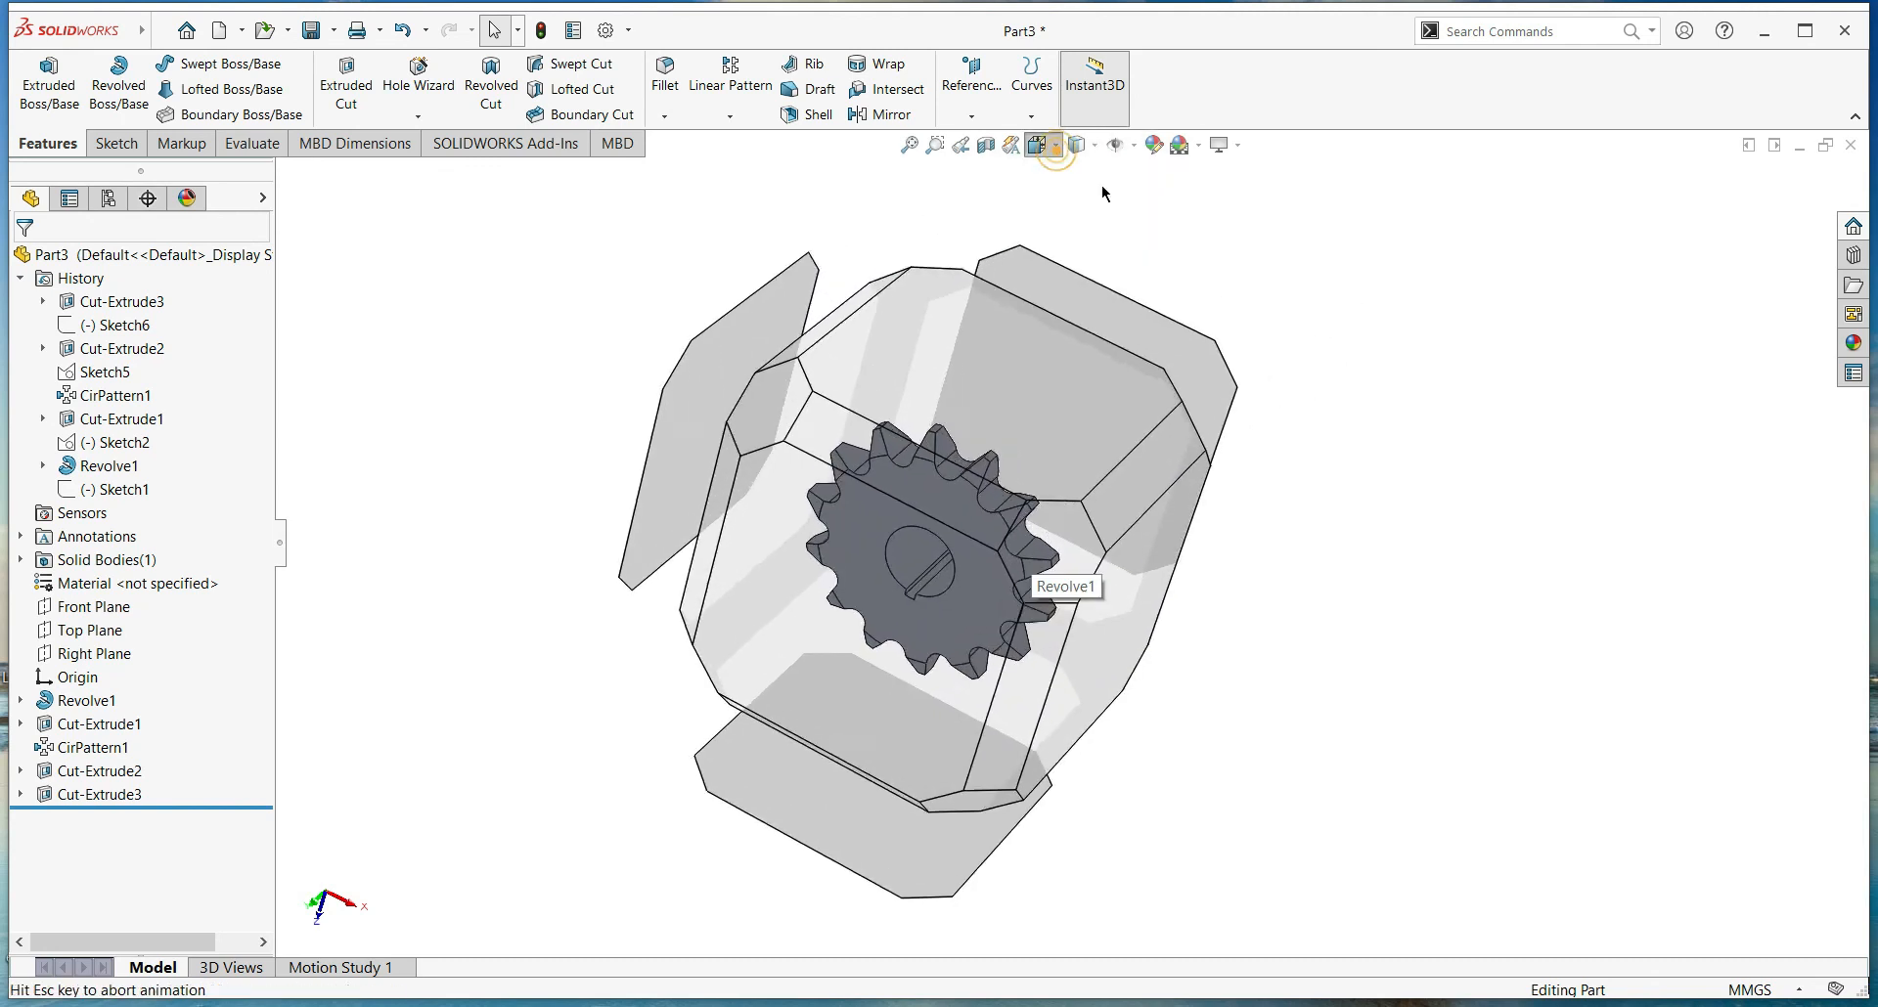
click(1143, 202)
middle_drag(1288, 743, 1208, 823)
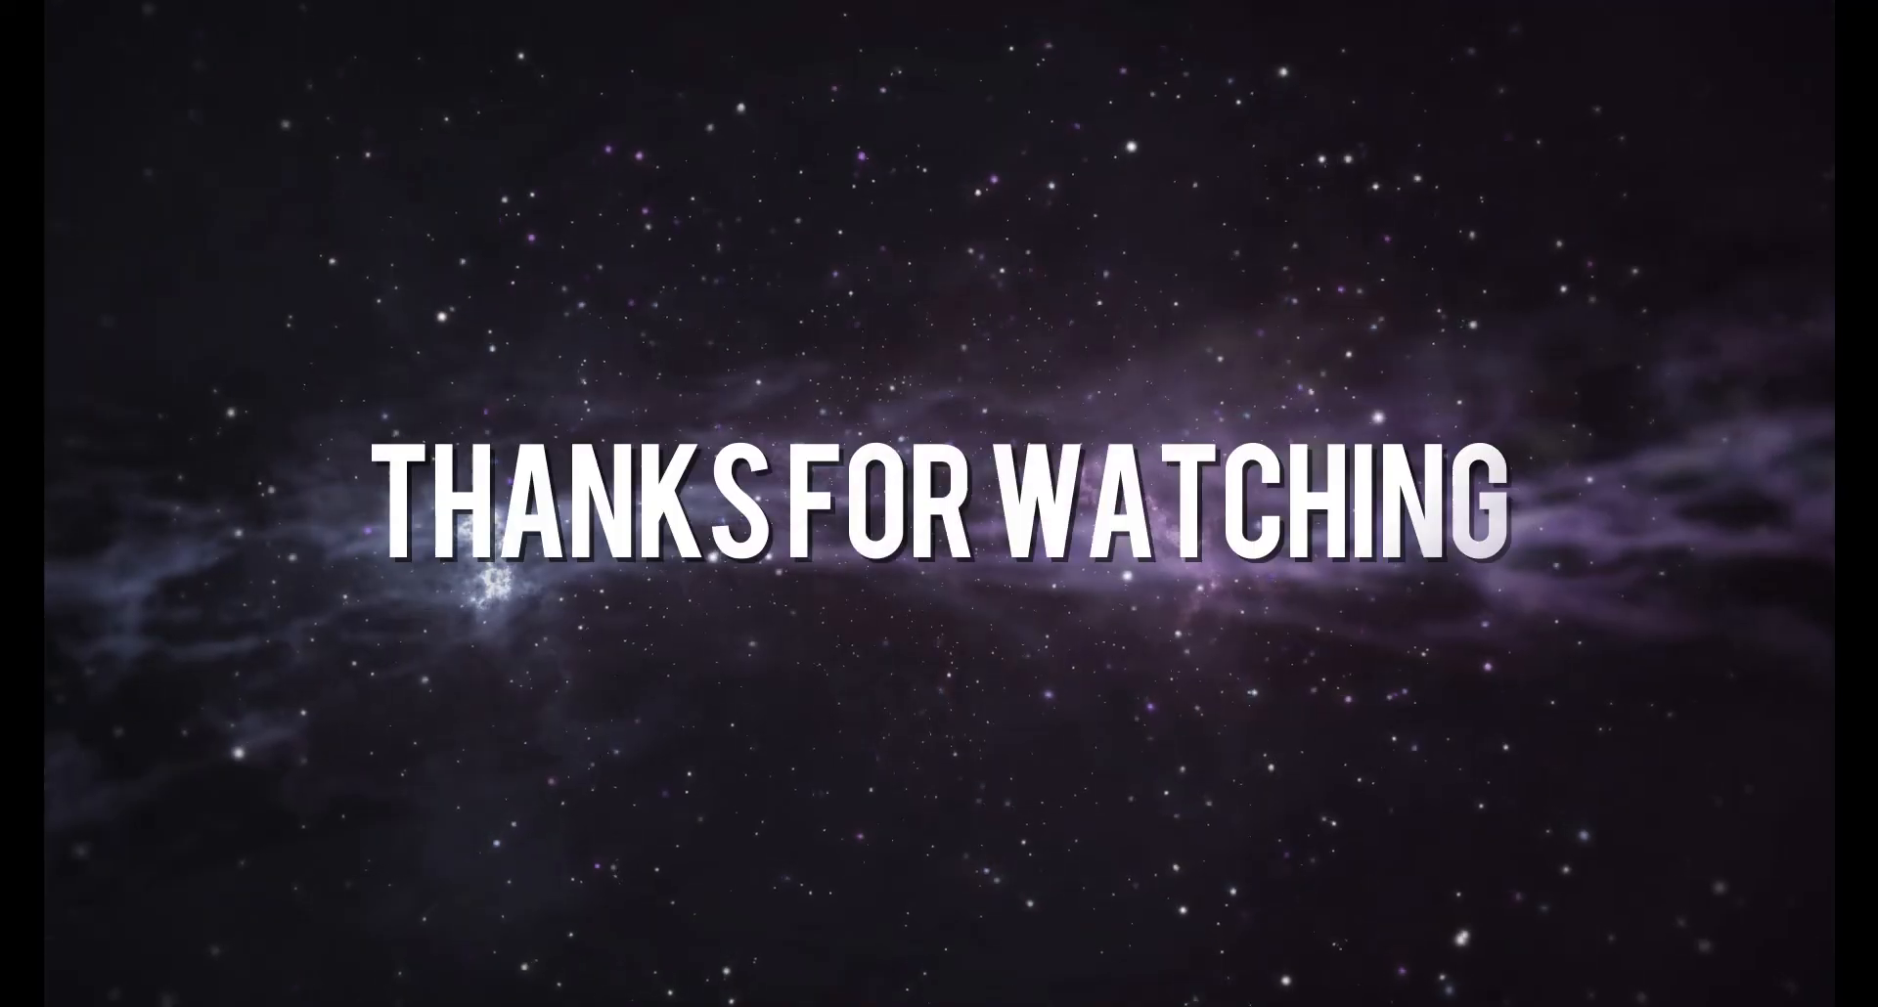